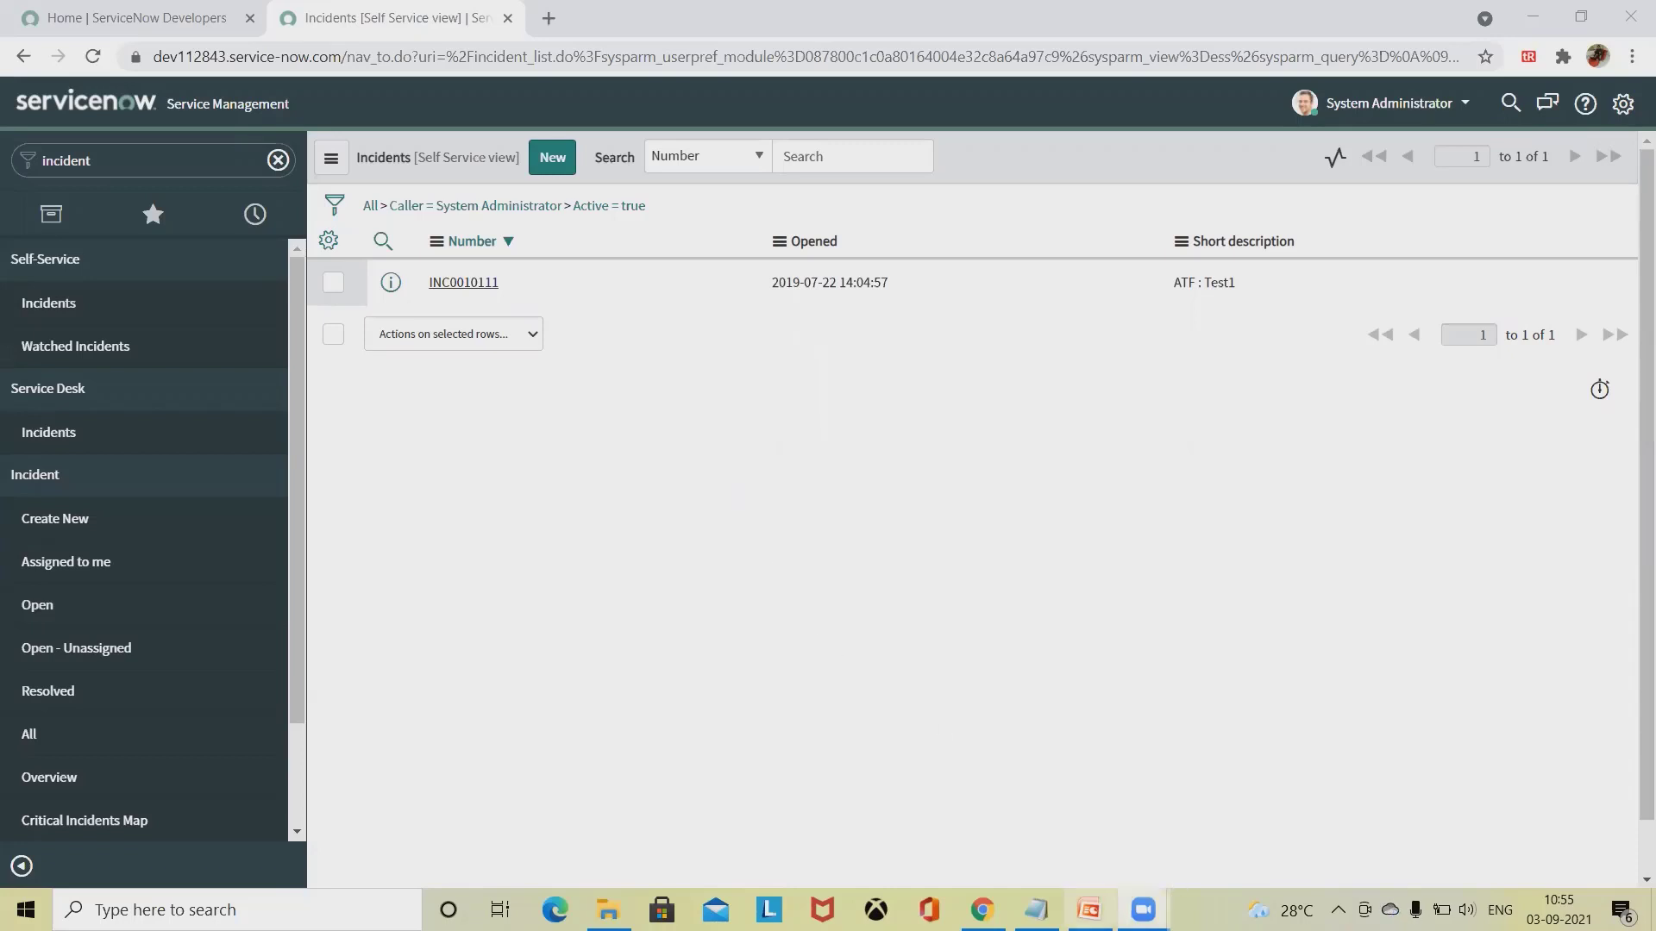
Step: Present the Servicenow Report deck full-screen from the title slide and advance to the Agenda slide
{"action": "left_click", "coordinate": [1089, 910]}
{"action": "left_click", "coordinate": [45, 195]}
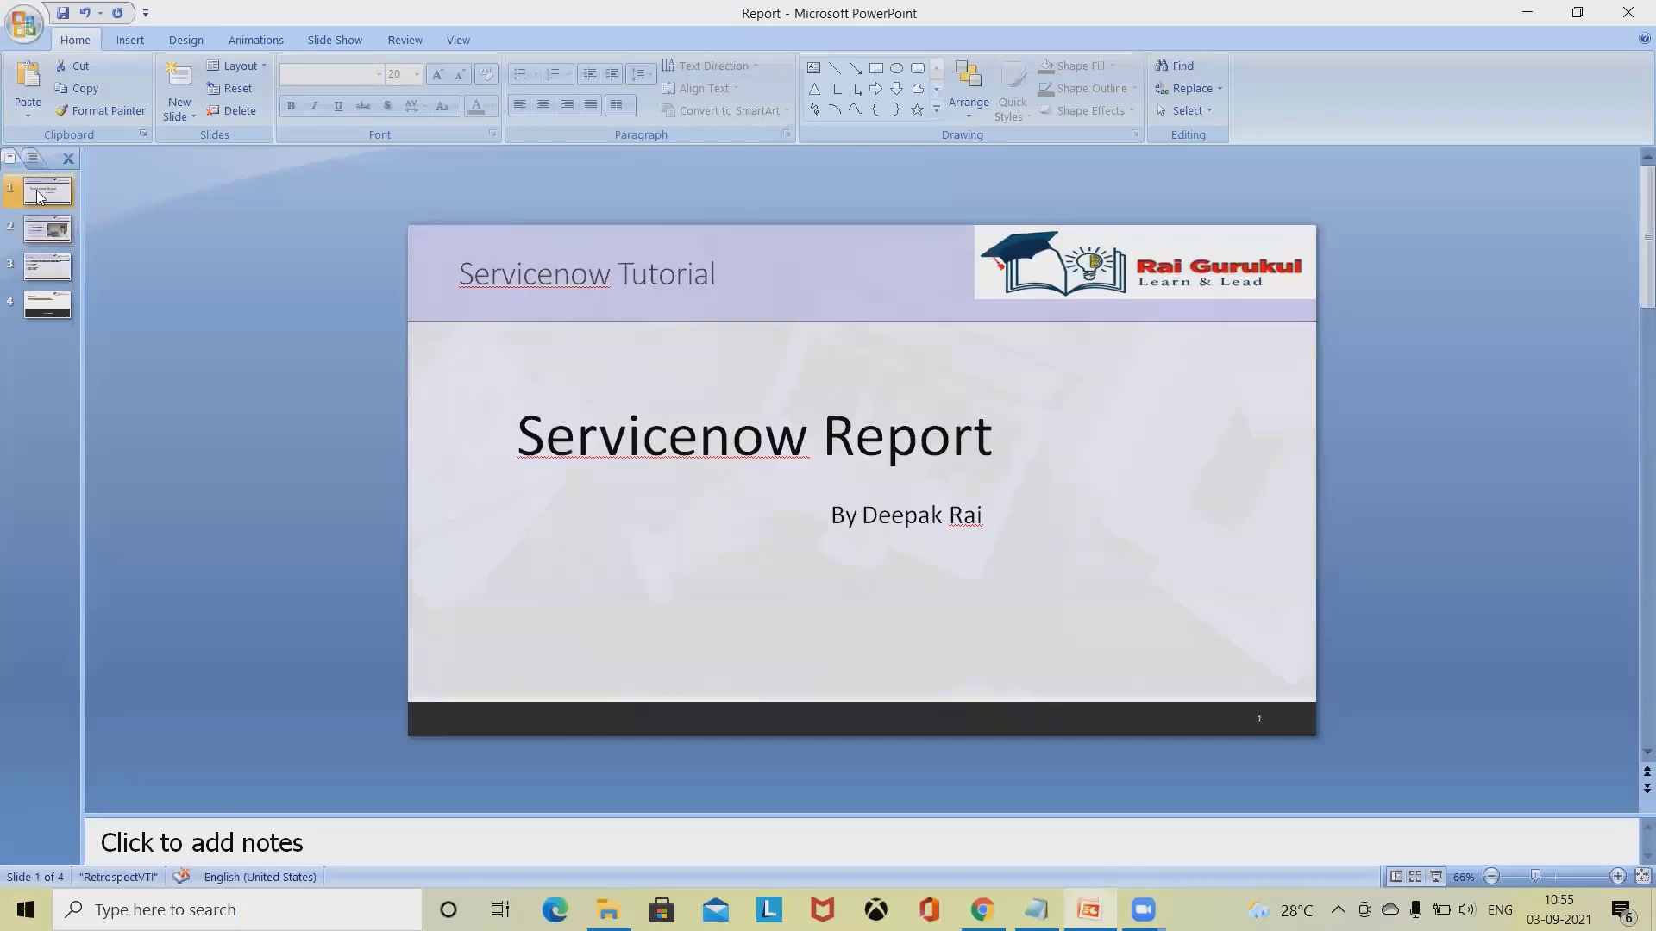
{"action": "left_click", "coordinate": [1434, 878]}
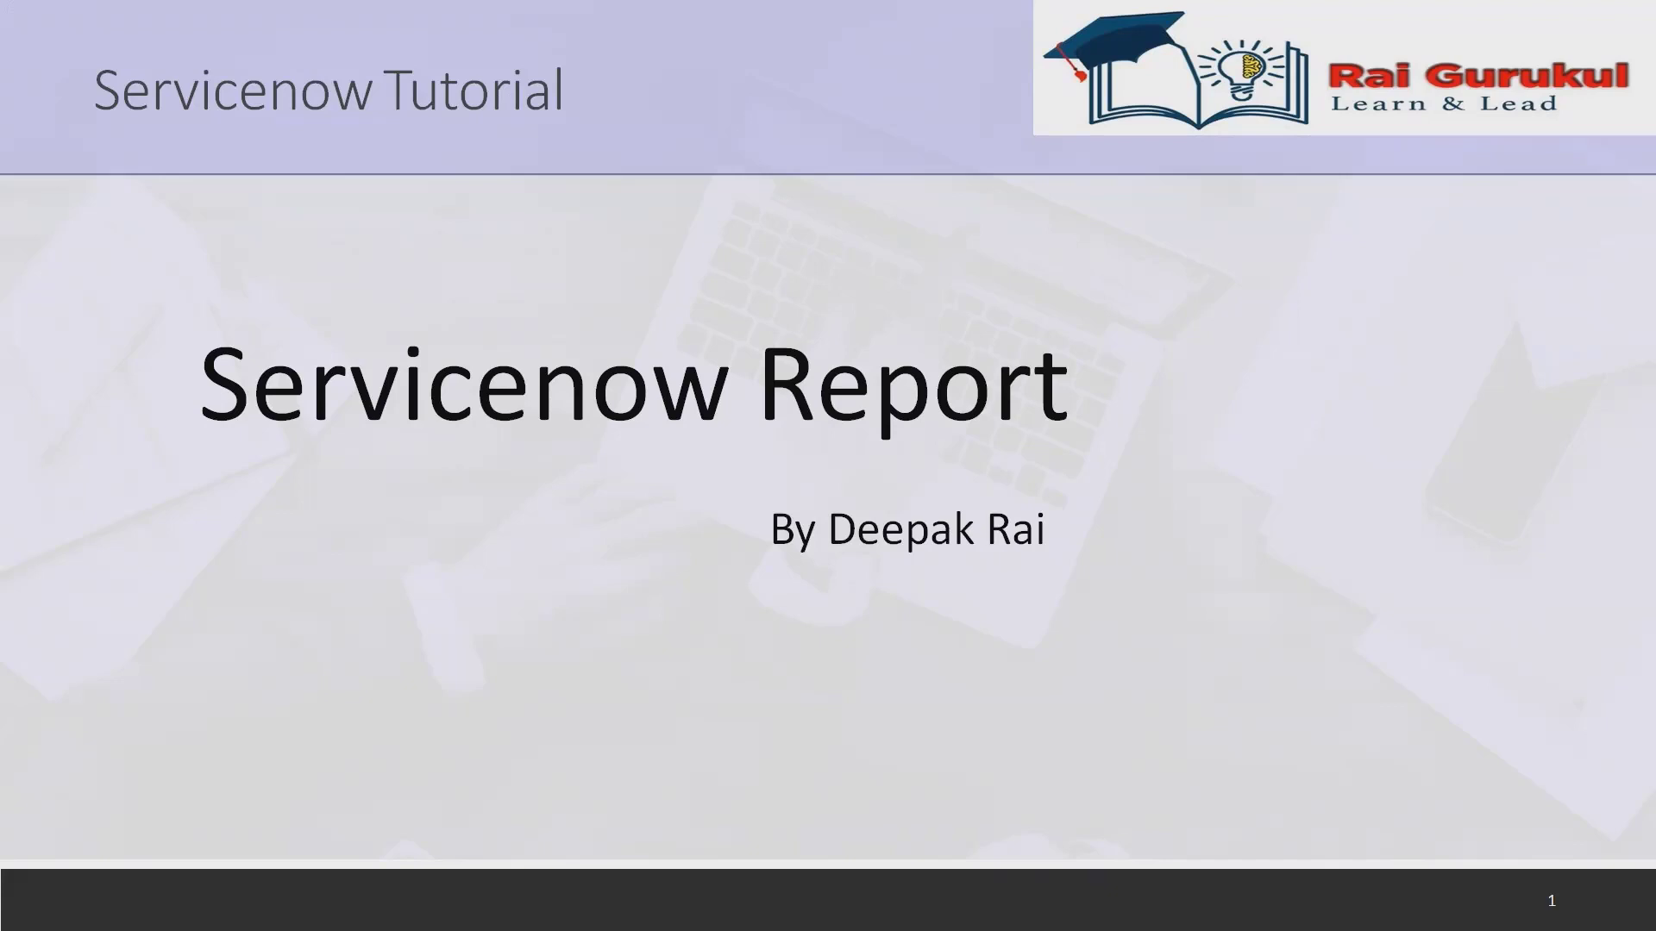
{"action": "key", "text": "Right"}
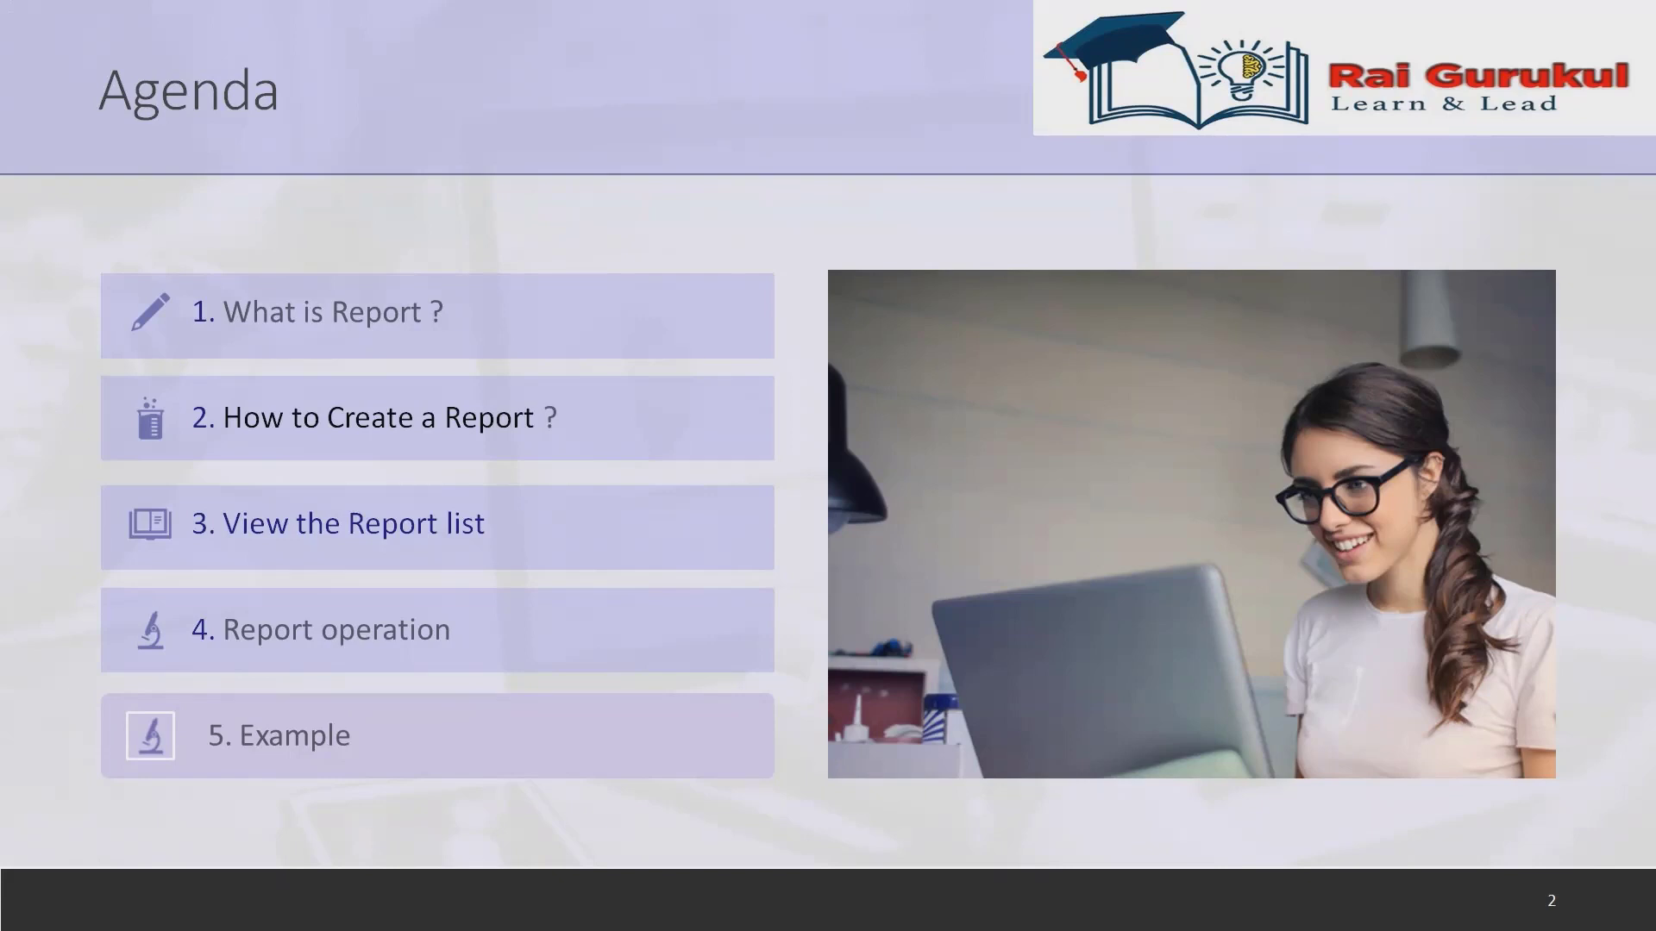
Step: Advance the slide show to slide 3, Report, which lists five report operations
{"action": "key", "text": "Right"}
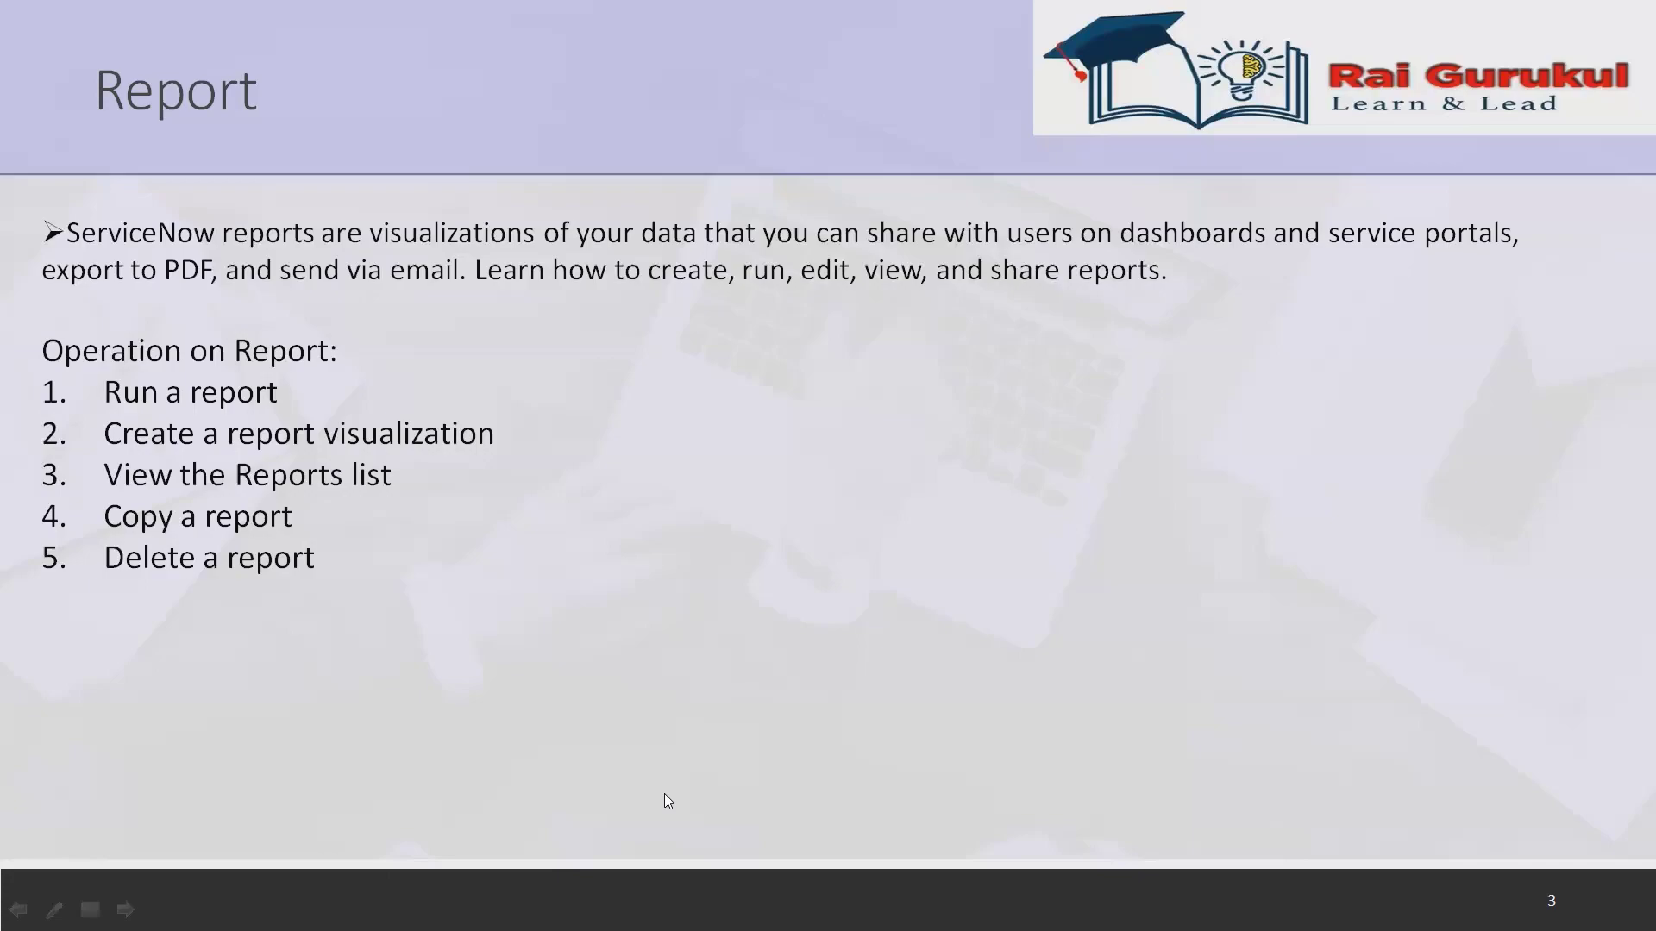
Step: Exit the slide show back to normal editing view on slide 3 of 4
{"action": "key", "text": "Escape"}
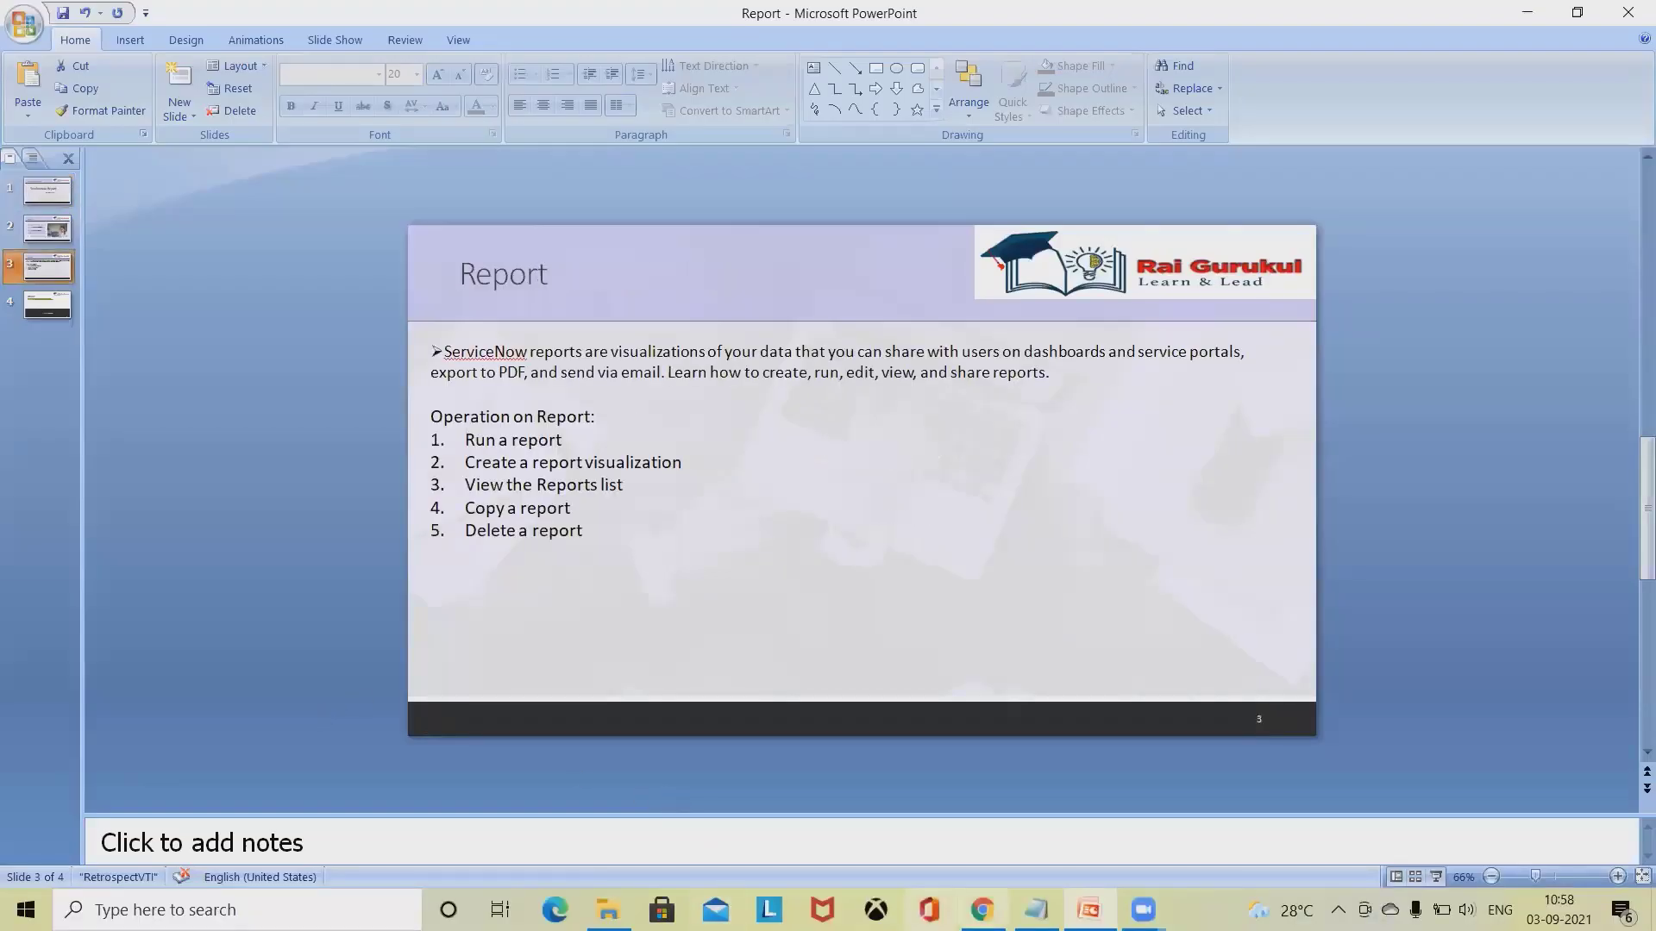
Step: In Chrome, filter the ServiceNow navigator for 'report' and open Reports > View / Run
{"action": "key", "text": "alt+Tab"}
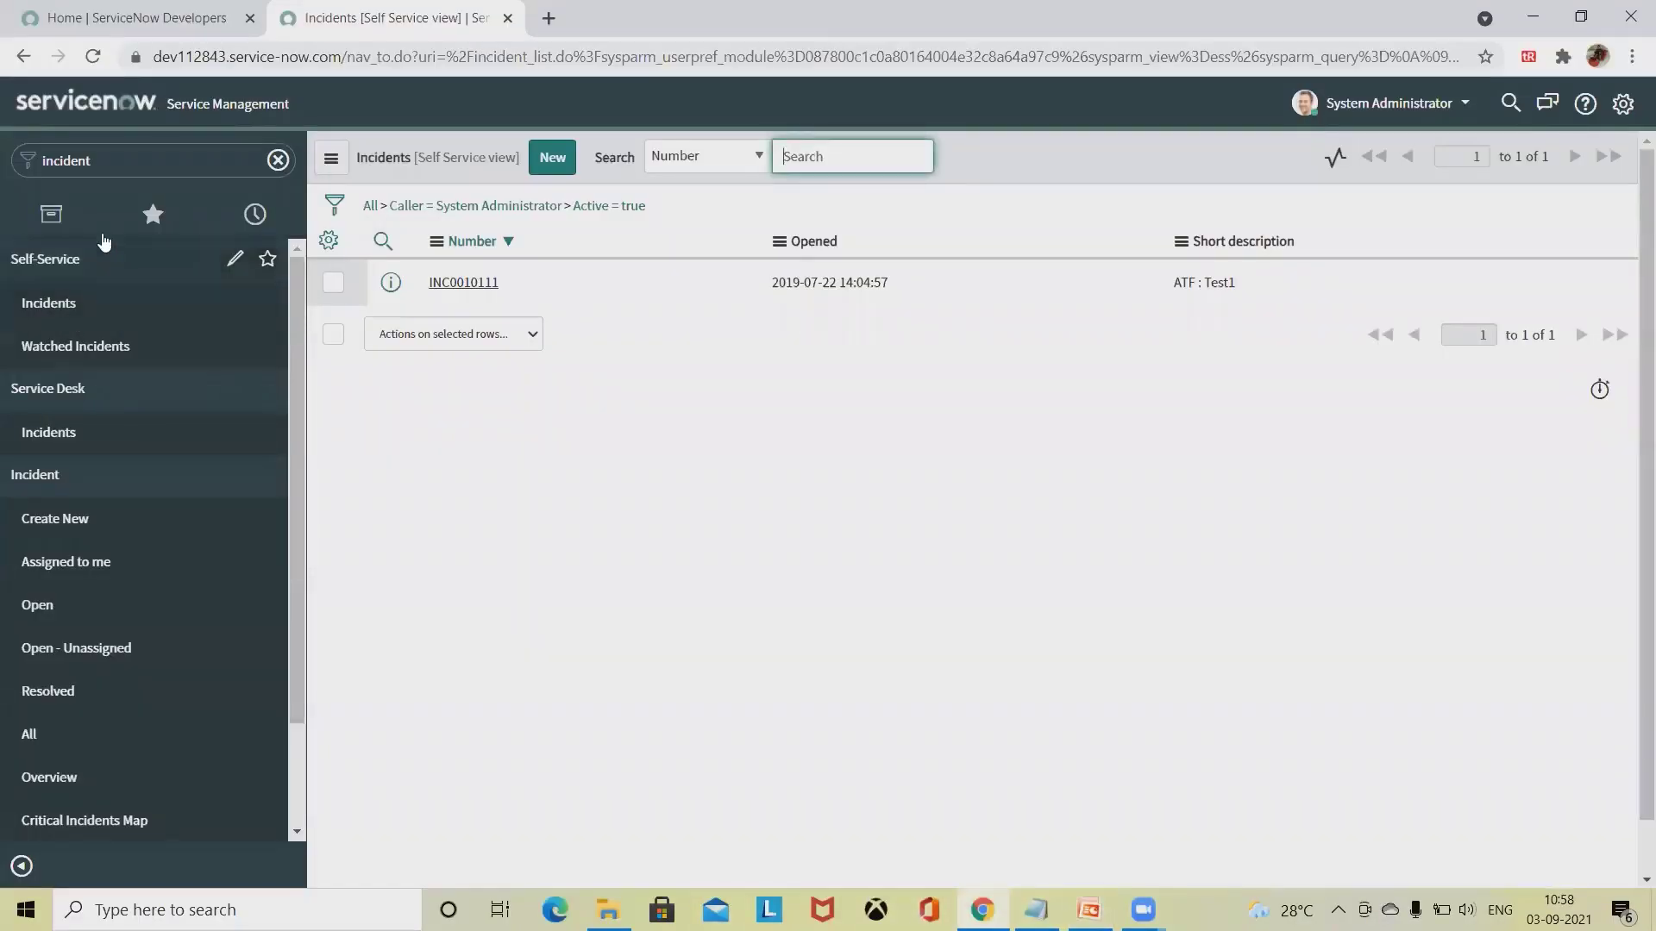
{"action": "double_click", "coordinate": [104, 164]}
{"action": "key", "text": "BackSpace"}
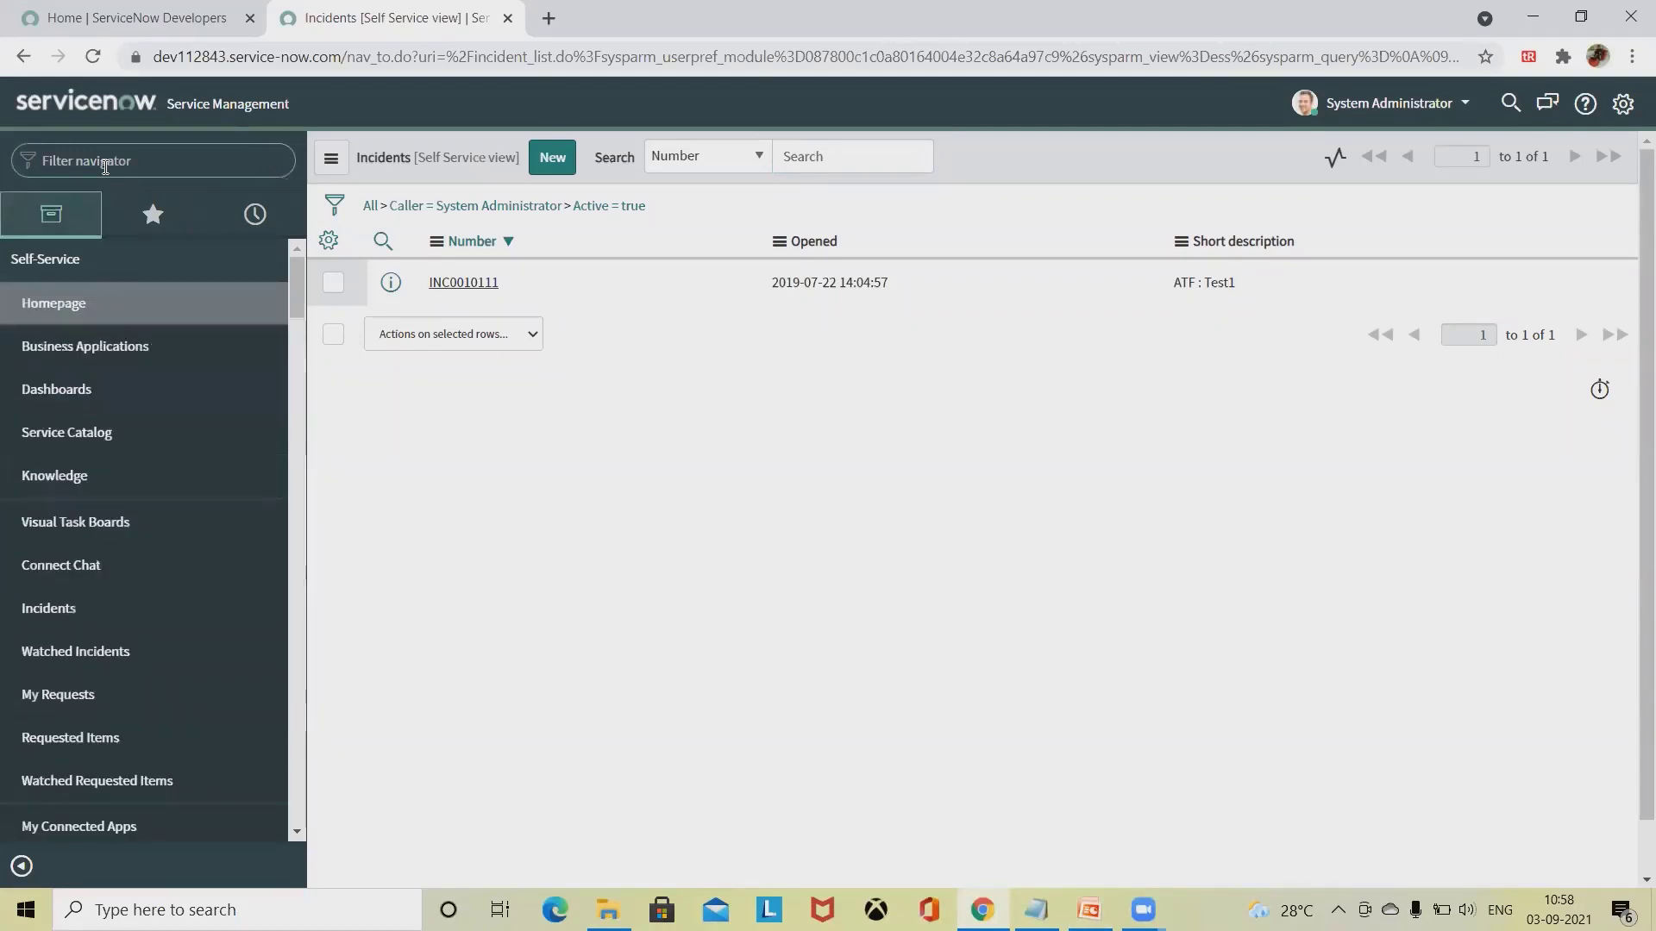
{"action": "type", "text": "report"}
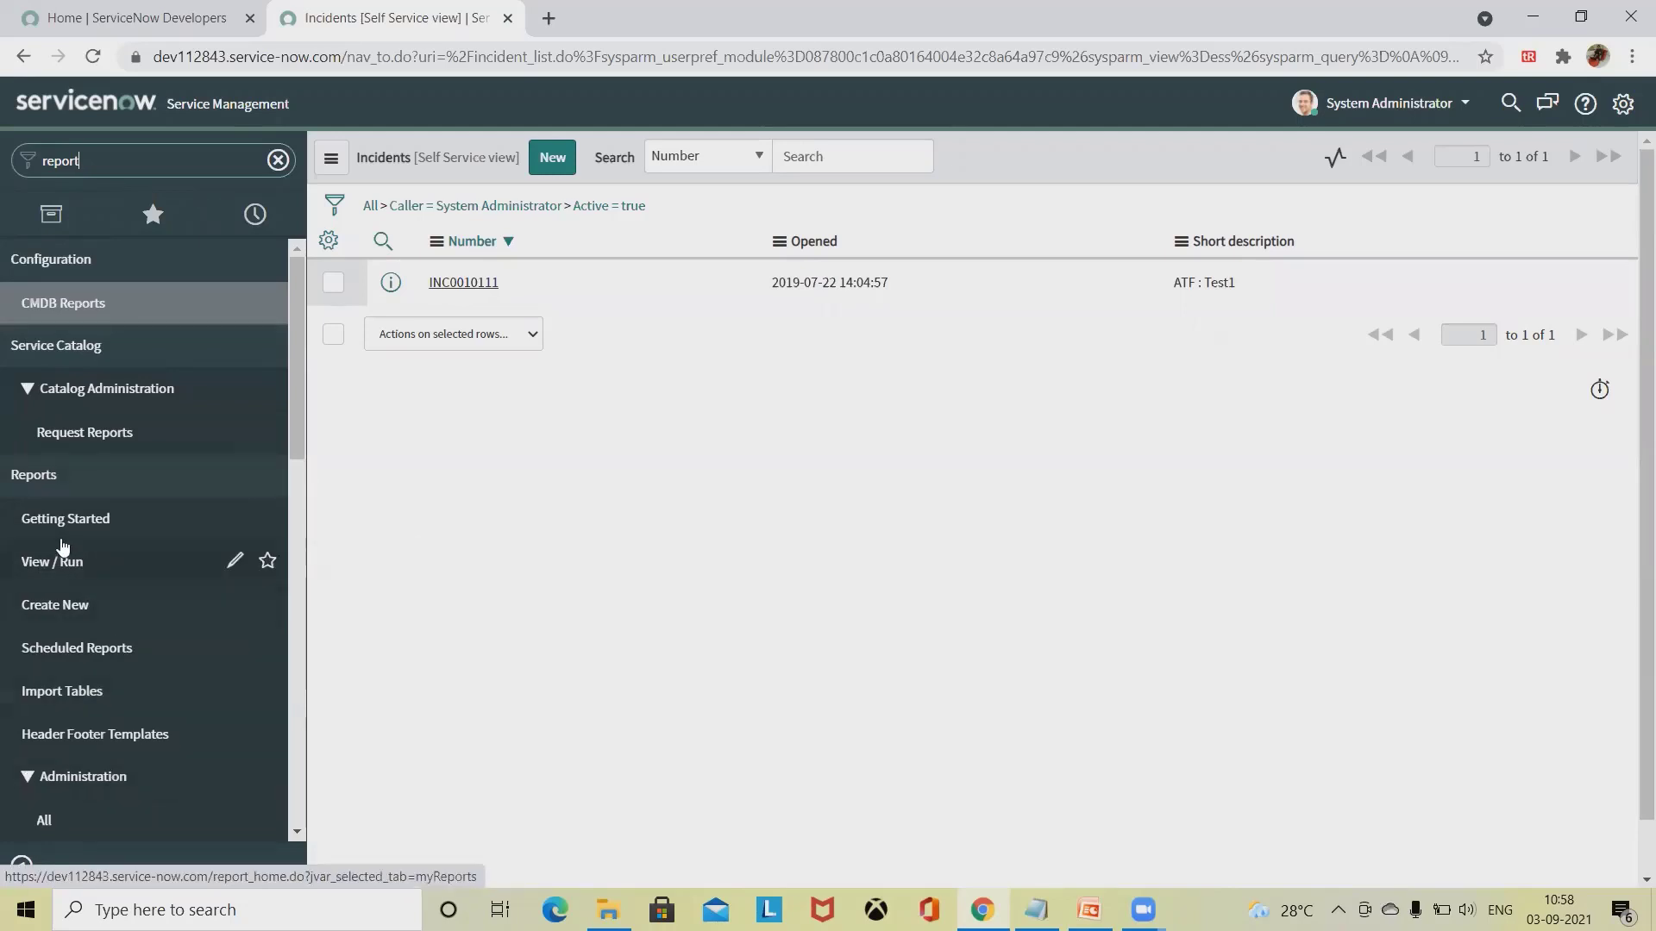
{"action": "left_click", "coordinate": [75, 571]}
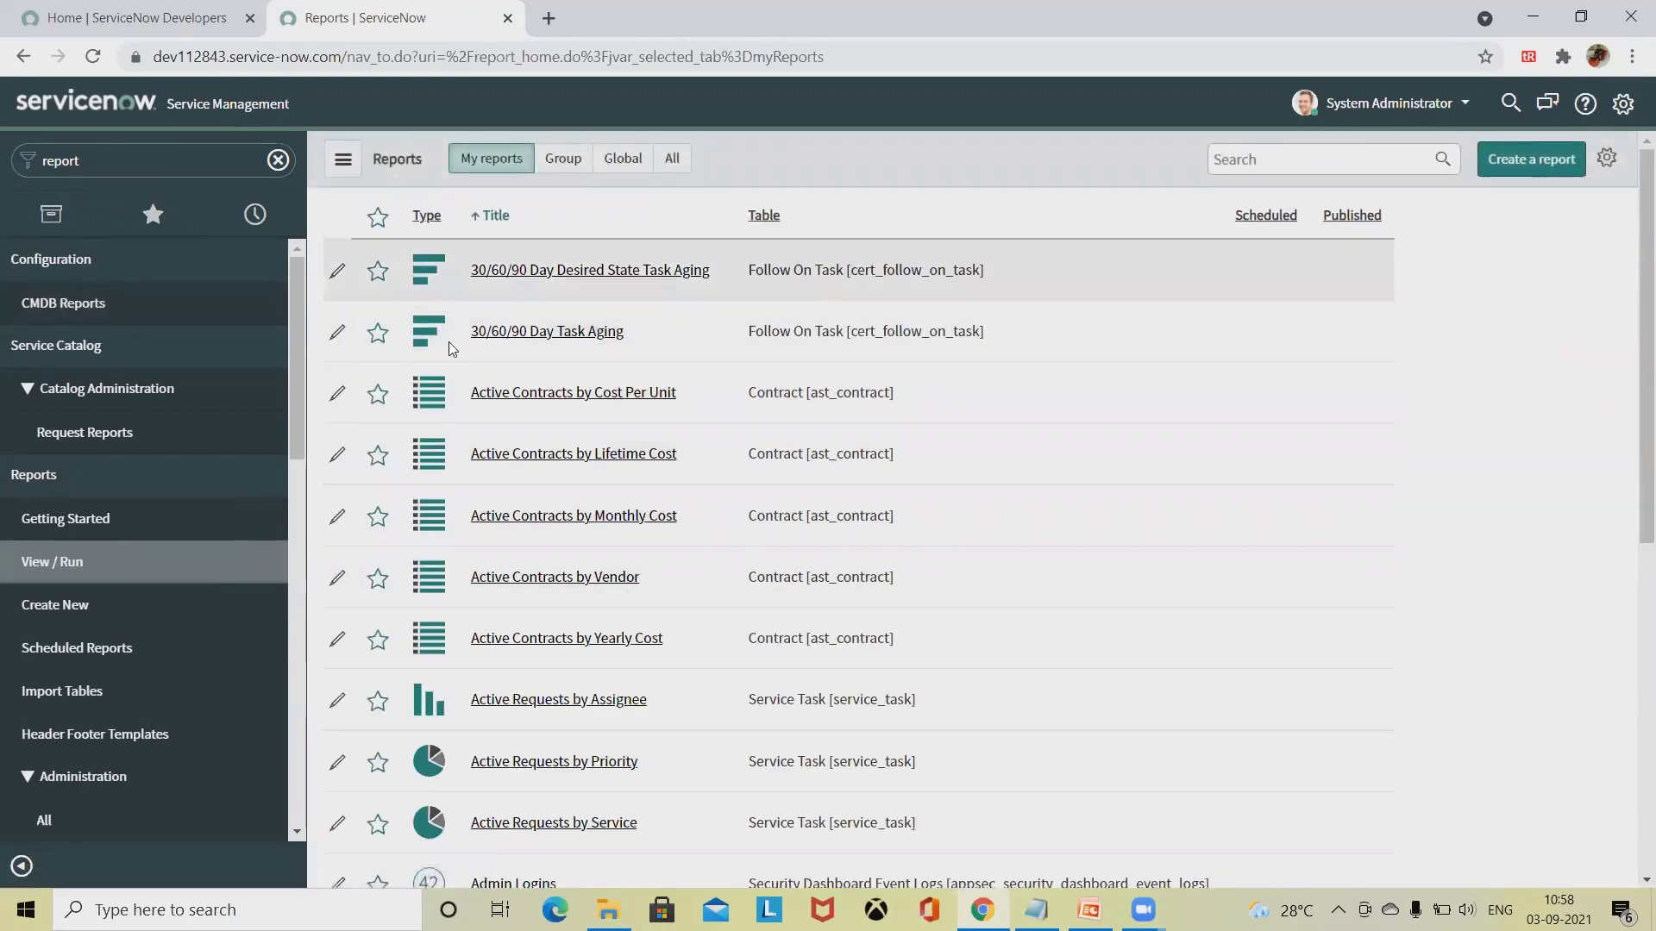
Step: Open the All Incidents by Assignment (My Groups) report from the reports list
{"action": "scroll", "coordinate": [483, 604], "scroll_direction": "down", "scroll_amount": 7}
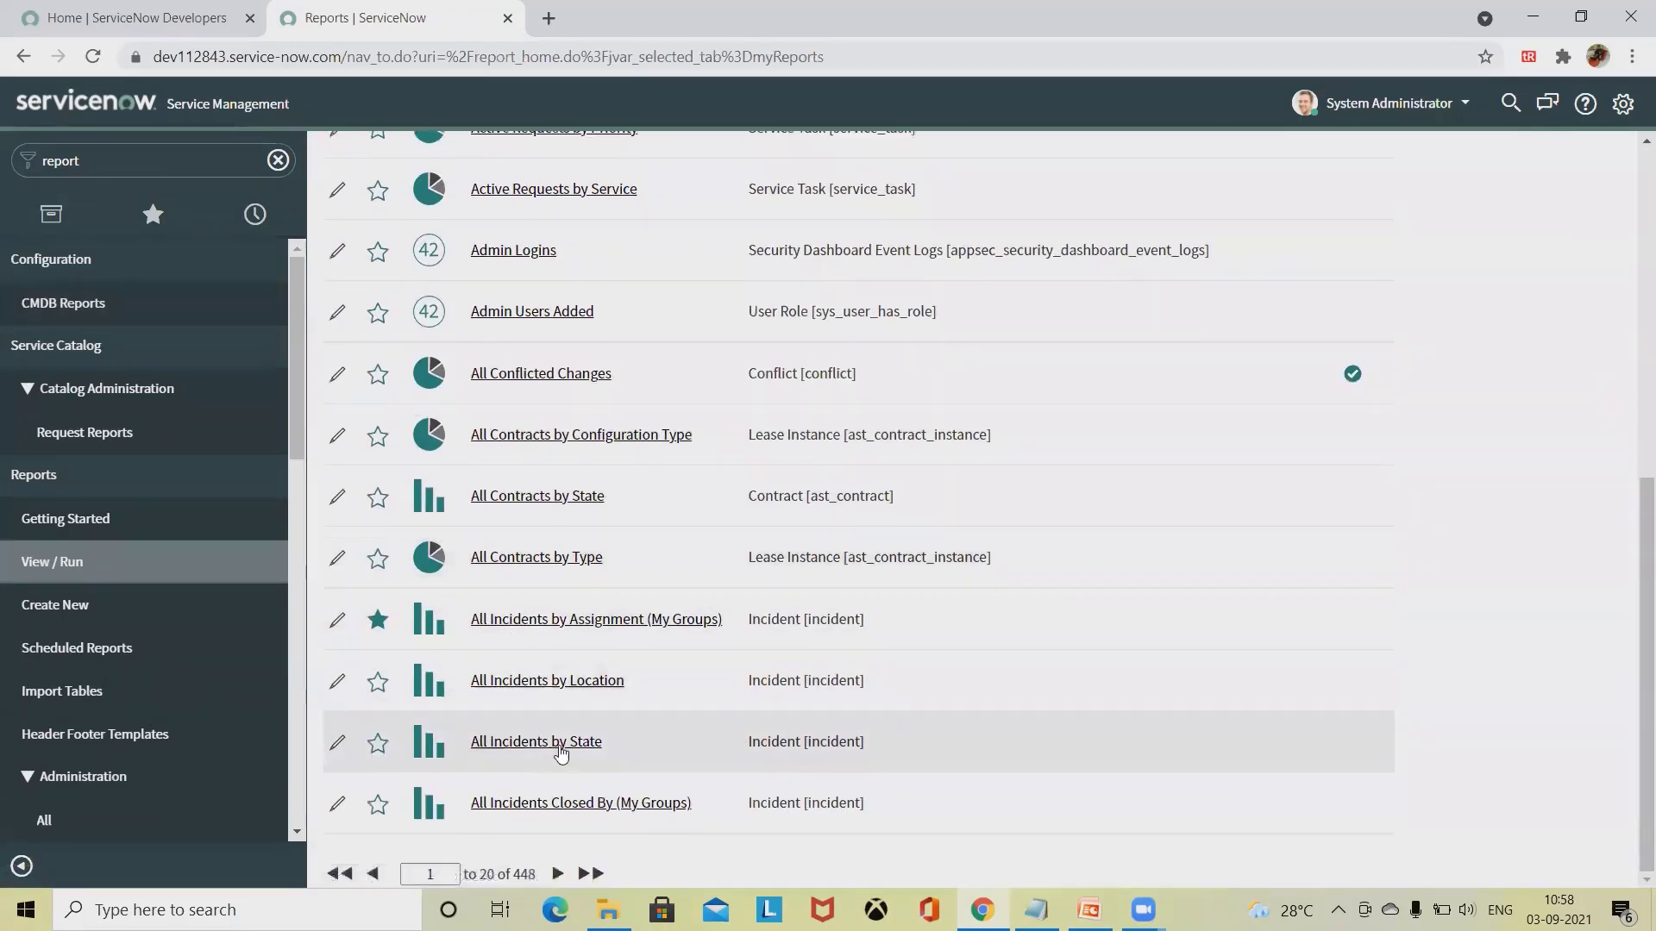
{"action": "scroll", "coordinate": [552, 740], "scroll_direction": "up", "scroll_amount": 7}
{"action": "scroll", "coordinate": [530, 727], "scroll_direction": "down", "scroll_amount": 6}
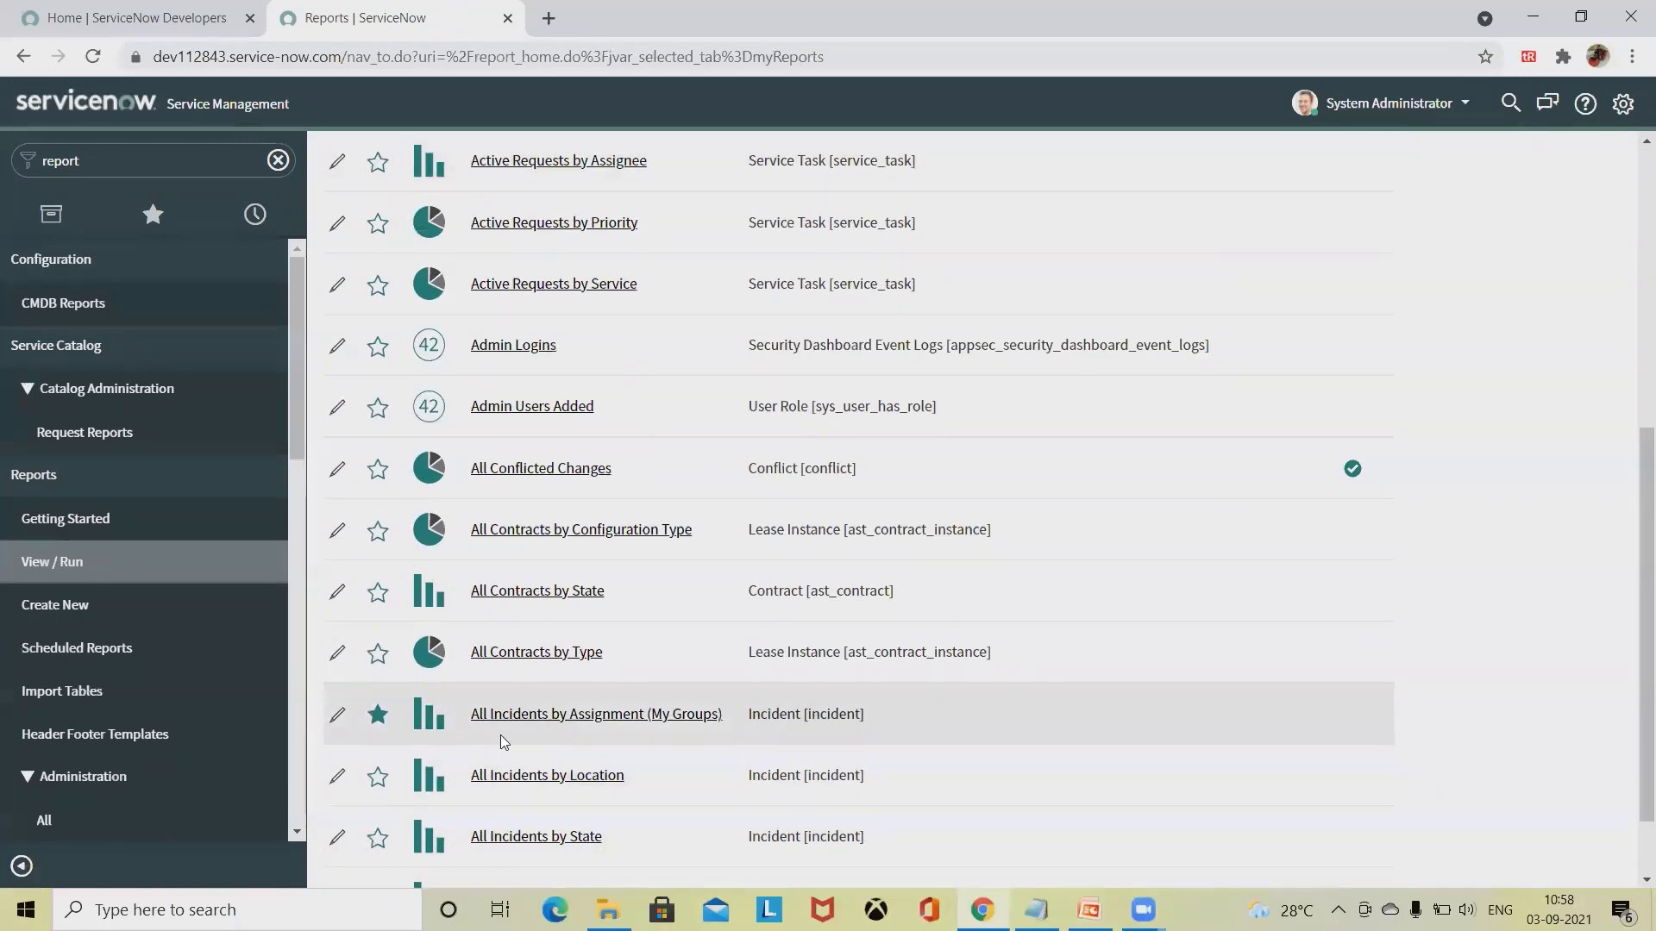
{"action": "left_click", "coordinate": [587, 716]}
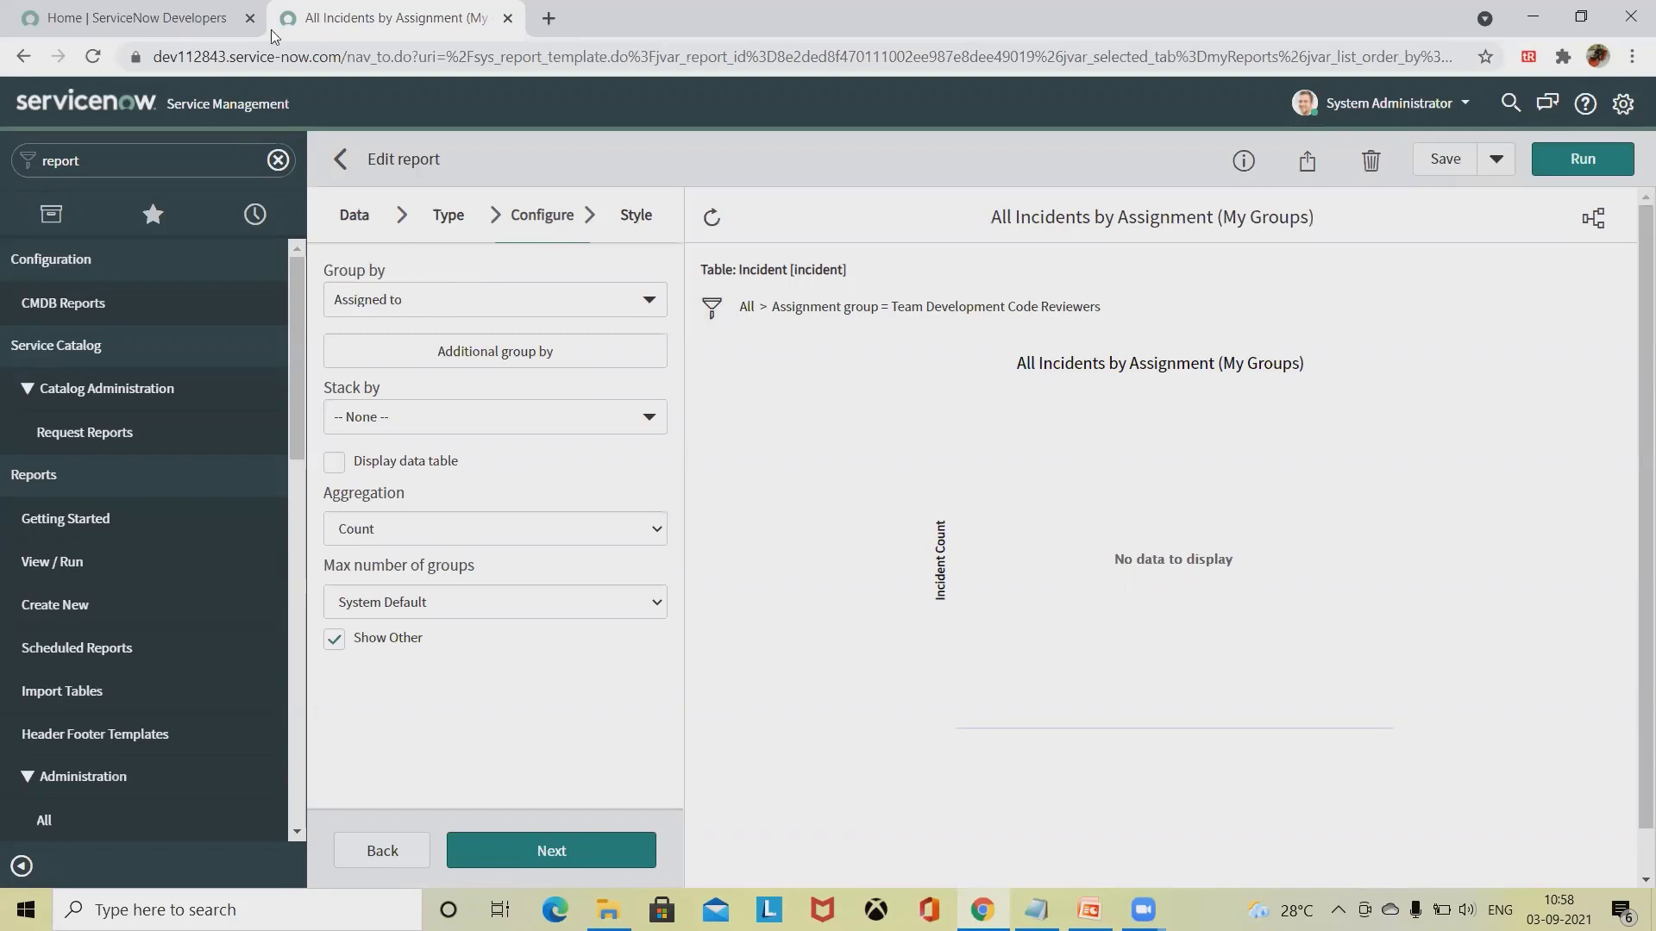
Step: Keep Group by as Assigned to and set Stack by to Assigned to
{"action": "left_click", "coordinate": [474, 299]}
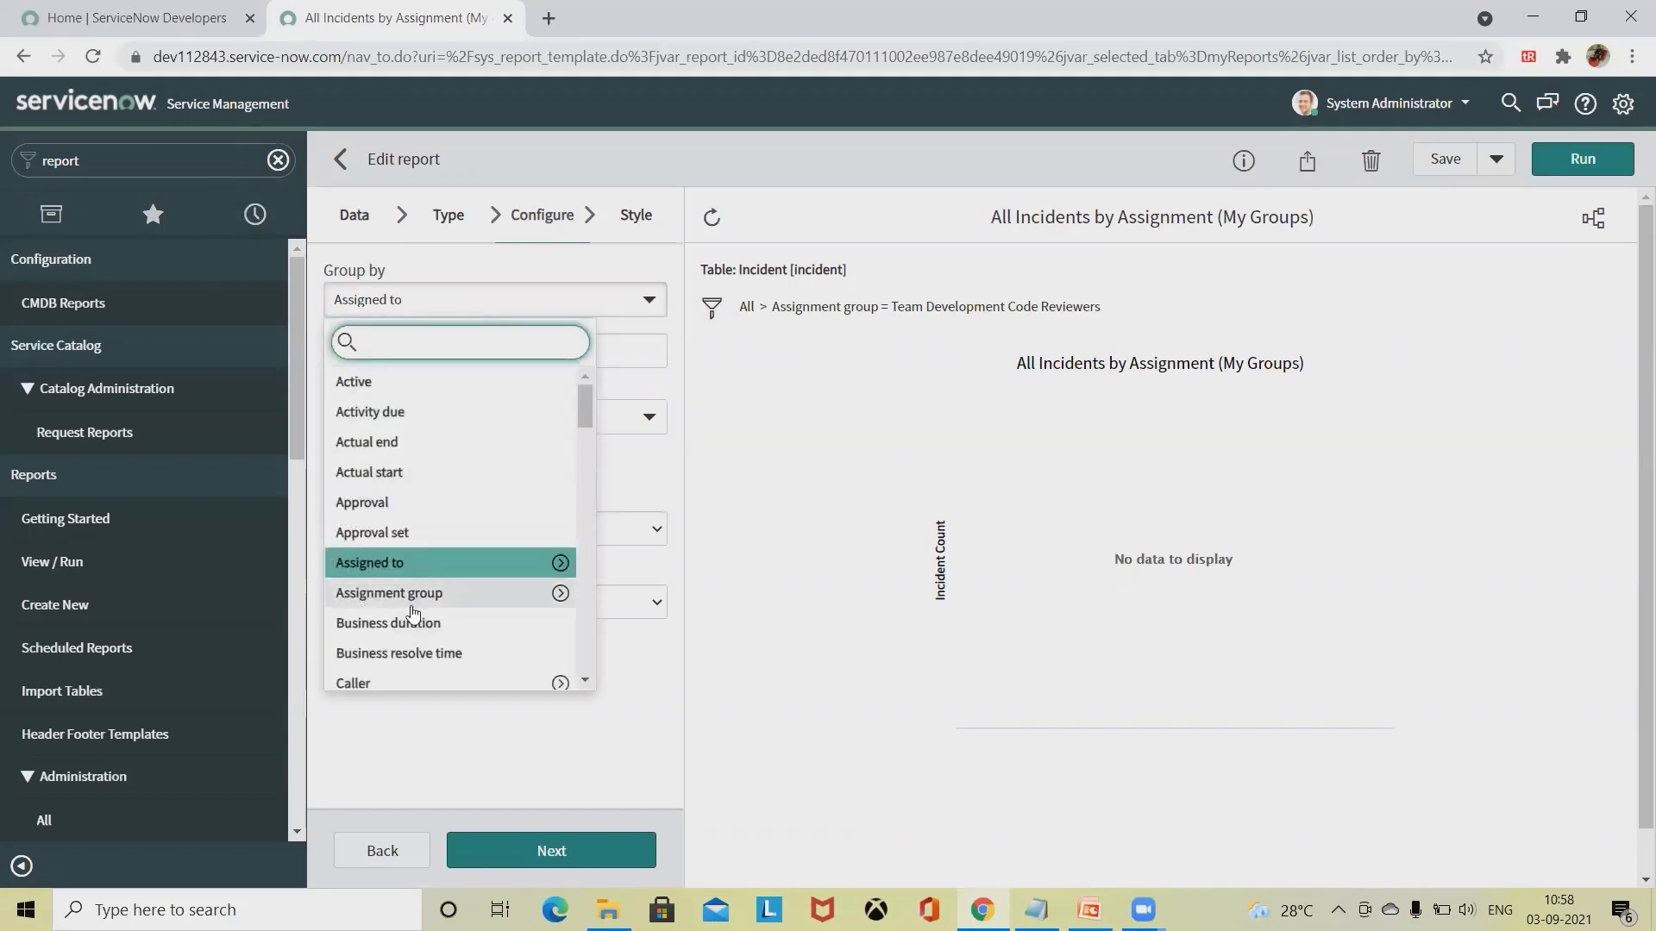
{"action": "left_click", "coordinate": [411, 571]}
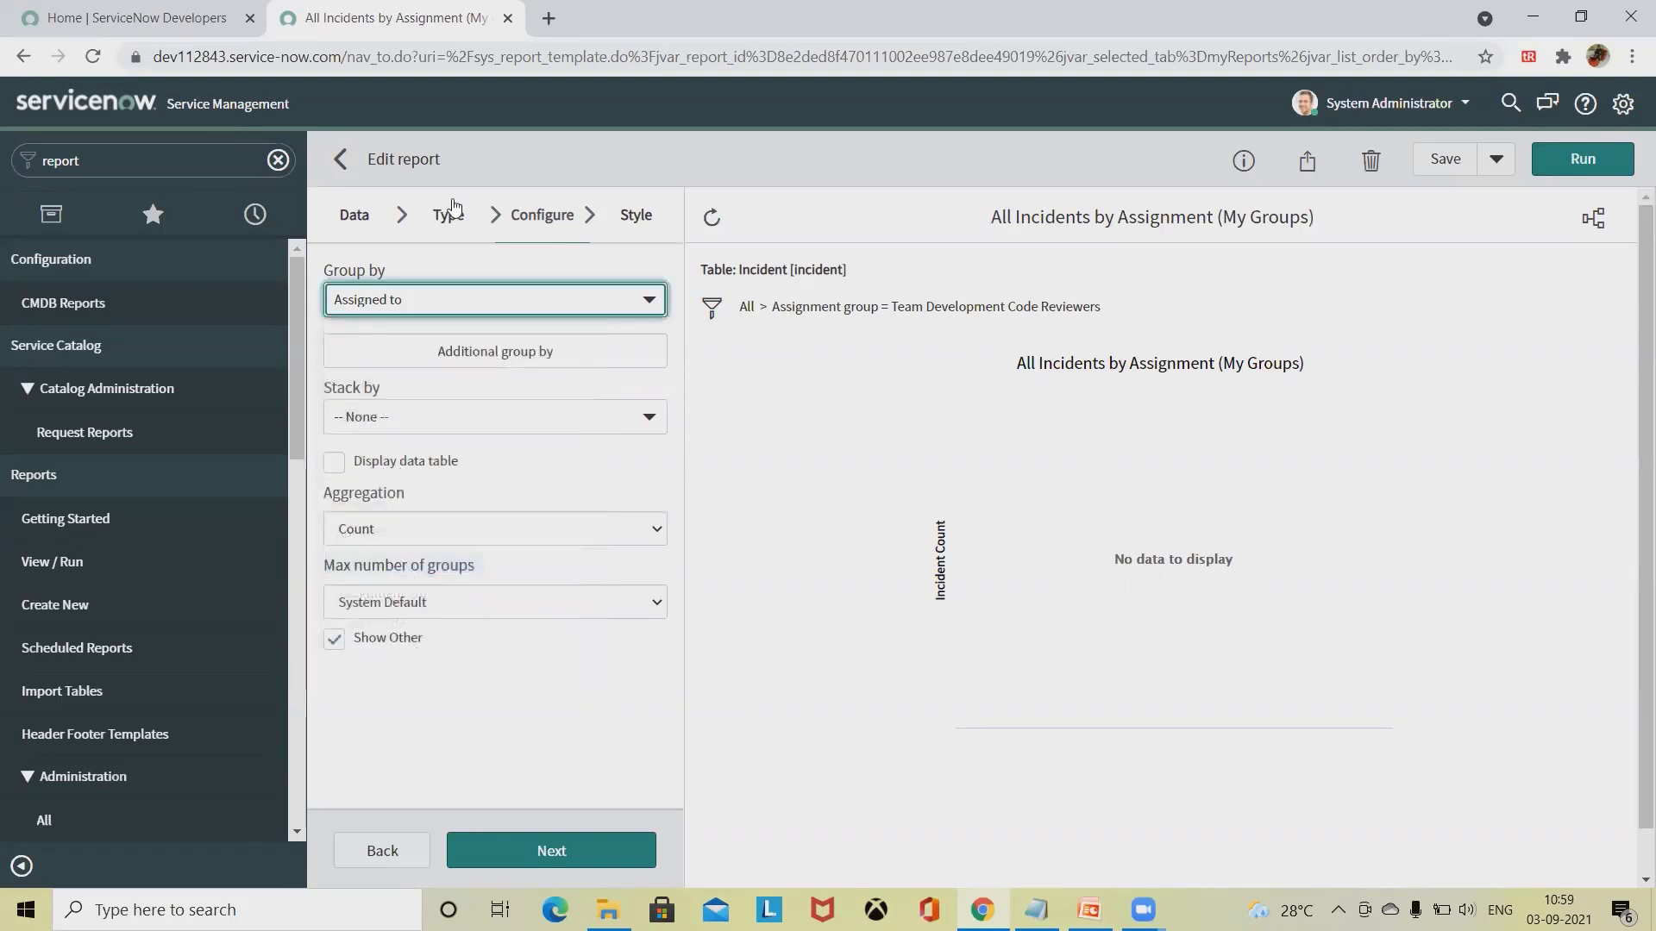
{"action": "left_click", "coordinate": [469, 418]}
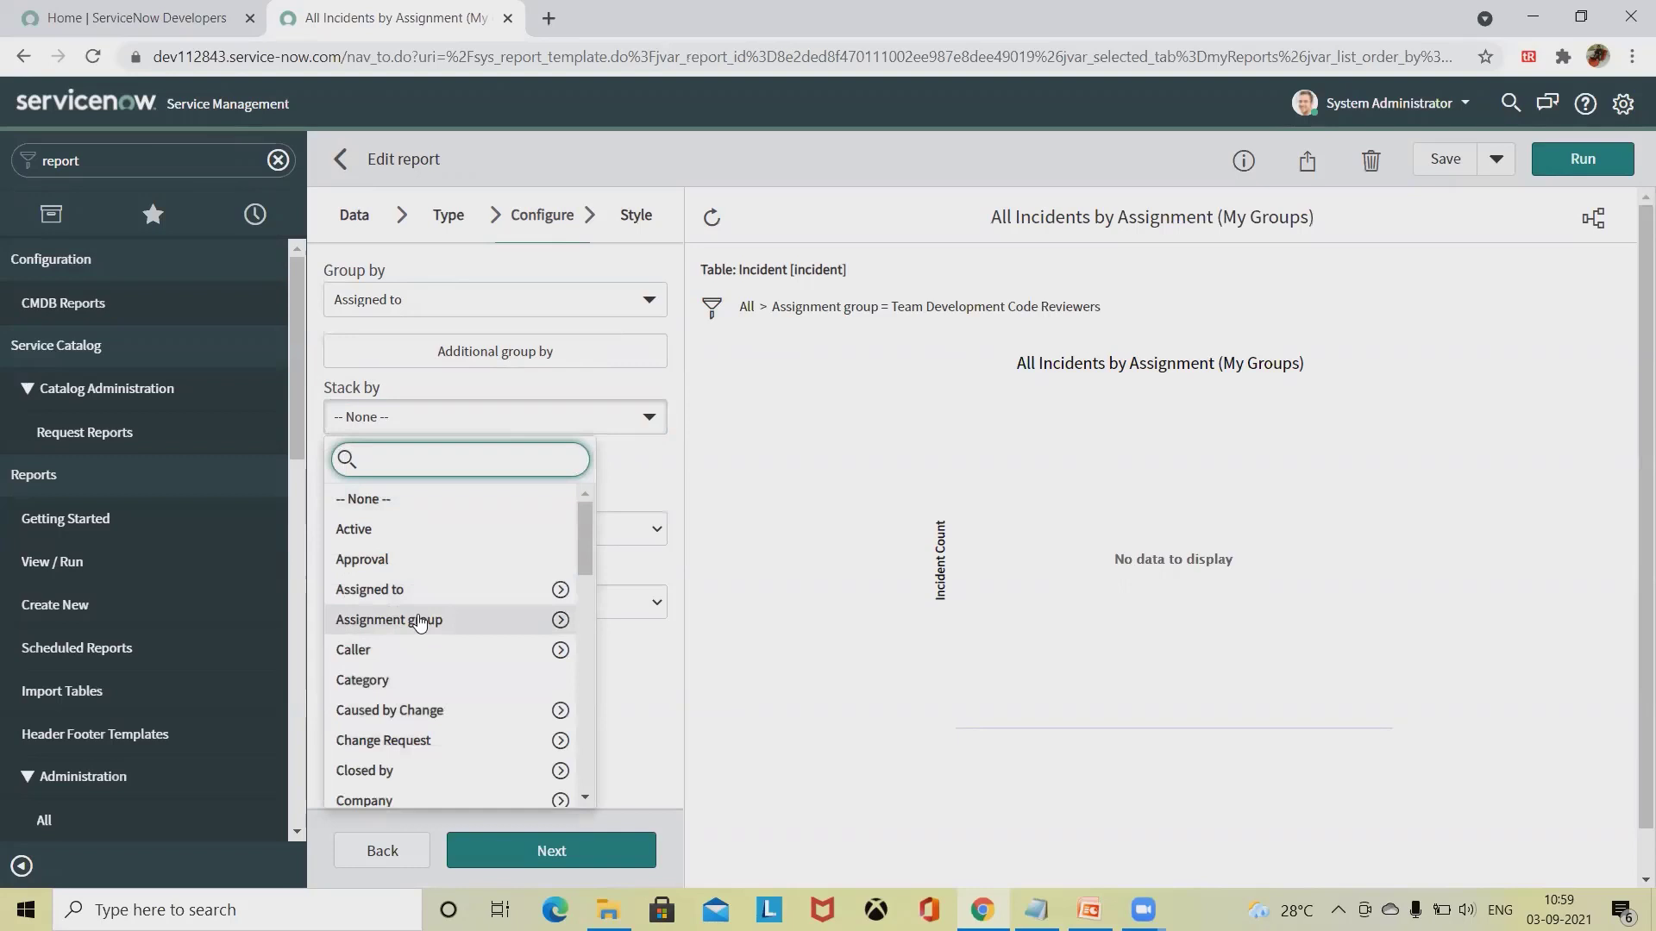
{"action": "left_click", "coordinate": [405, 590]}
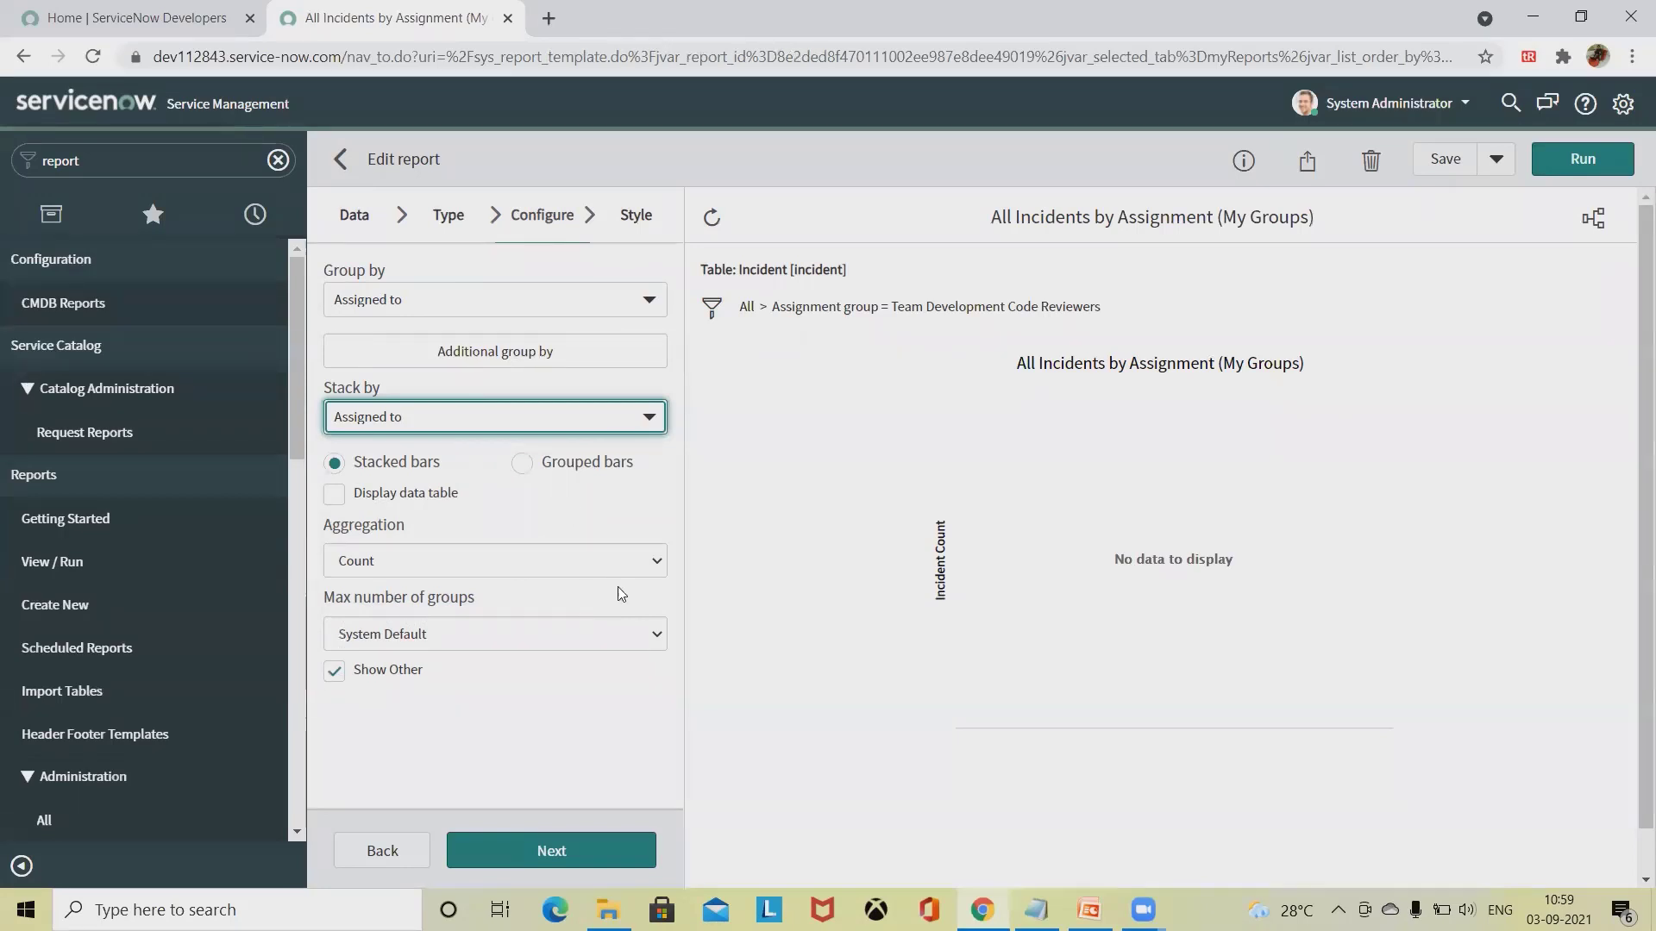
Step: Change the chart type from vertical bar to Pareto
{"action": "left_click", "coordinate": [447, 217]}
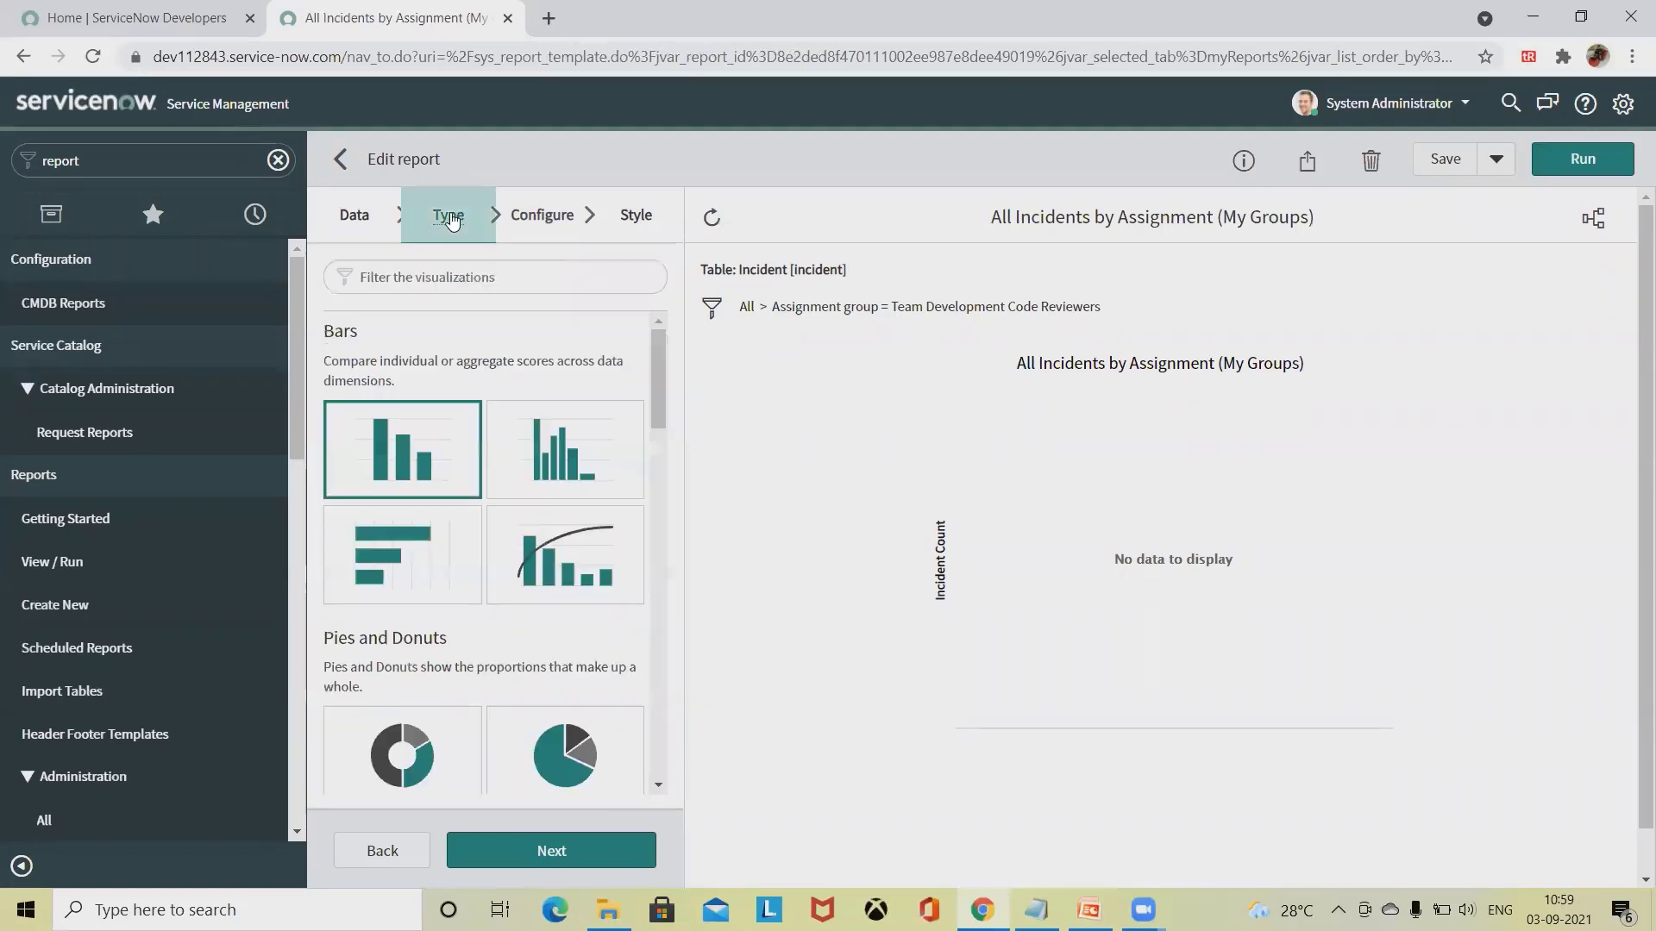
{"action": "scroll", "coordinate": [418, 483], "scroll_direction": "down", "scroll_amount": 7}
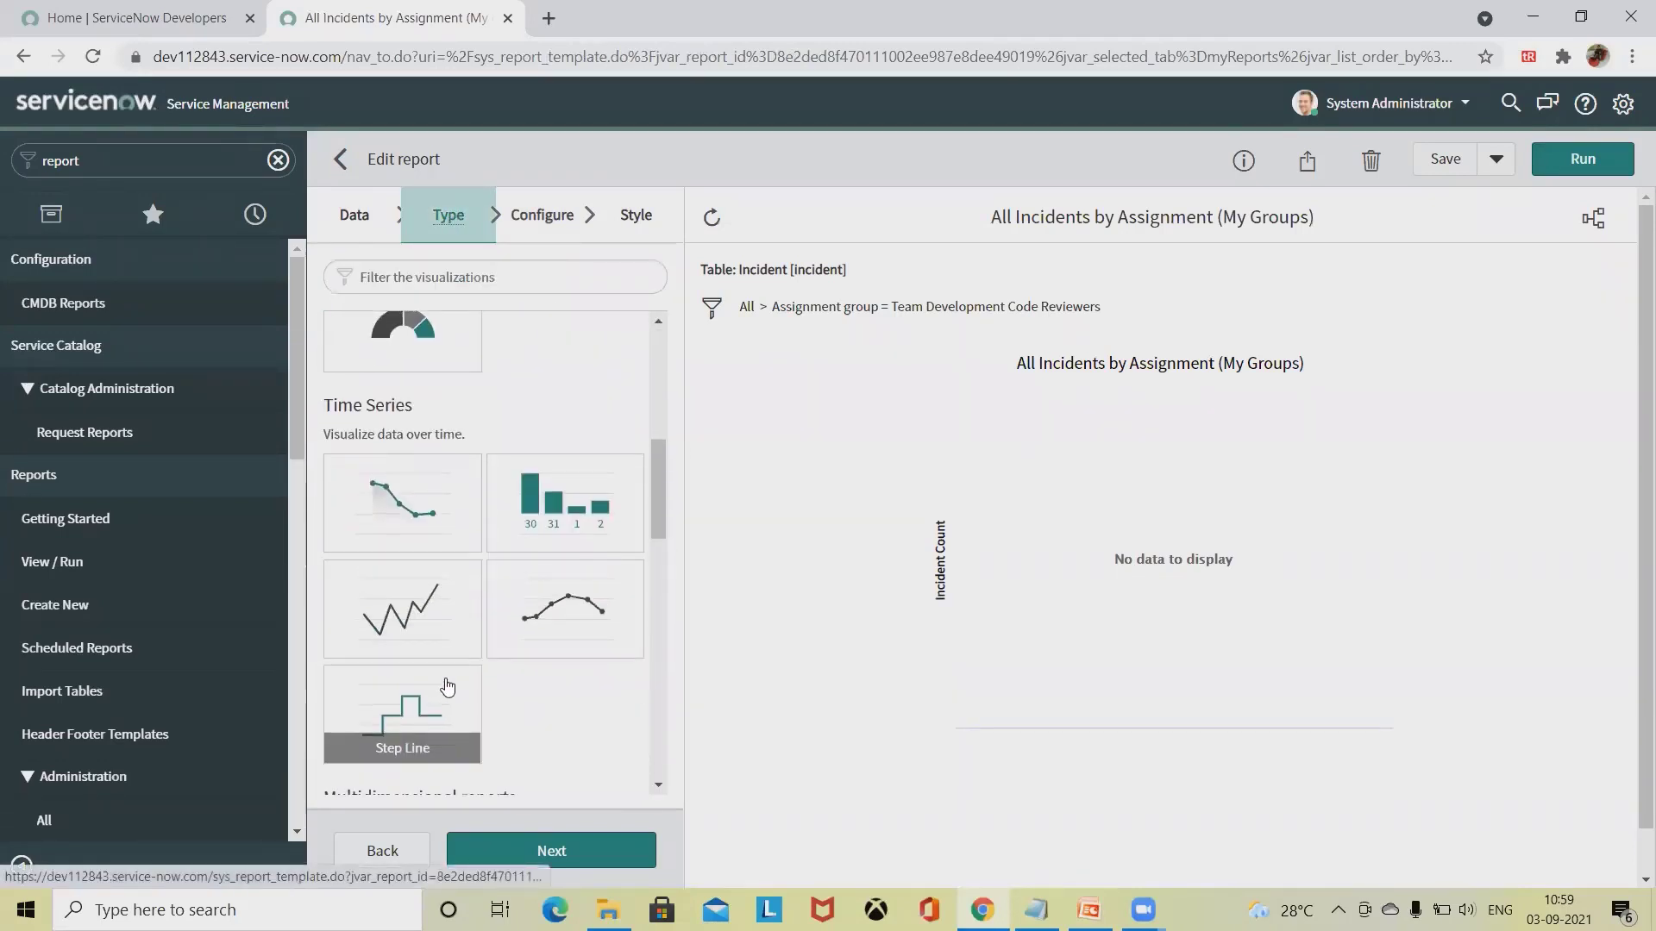
{"action": "scroll", "coordinate": [436, 536], "scroll_direction": "down", "scroll_amount": 3}
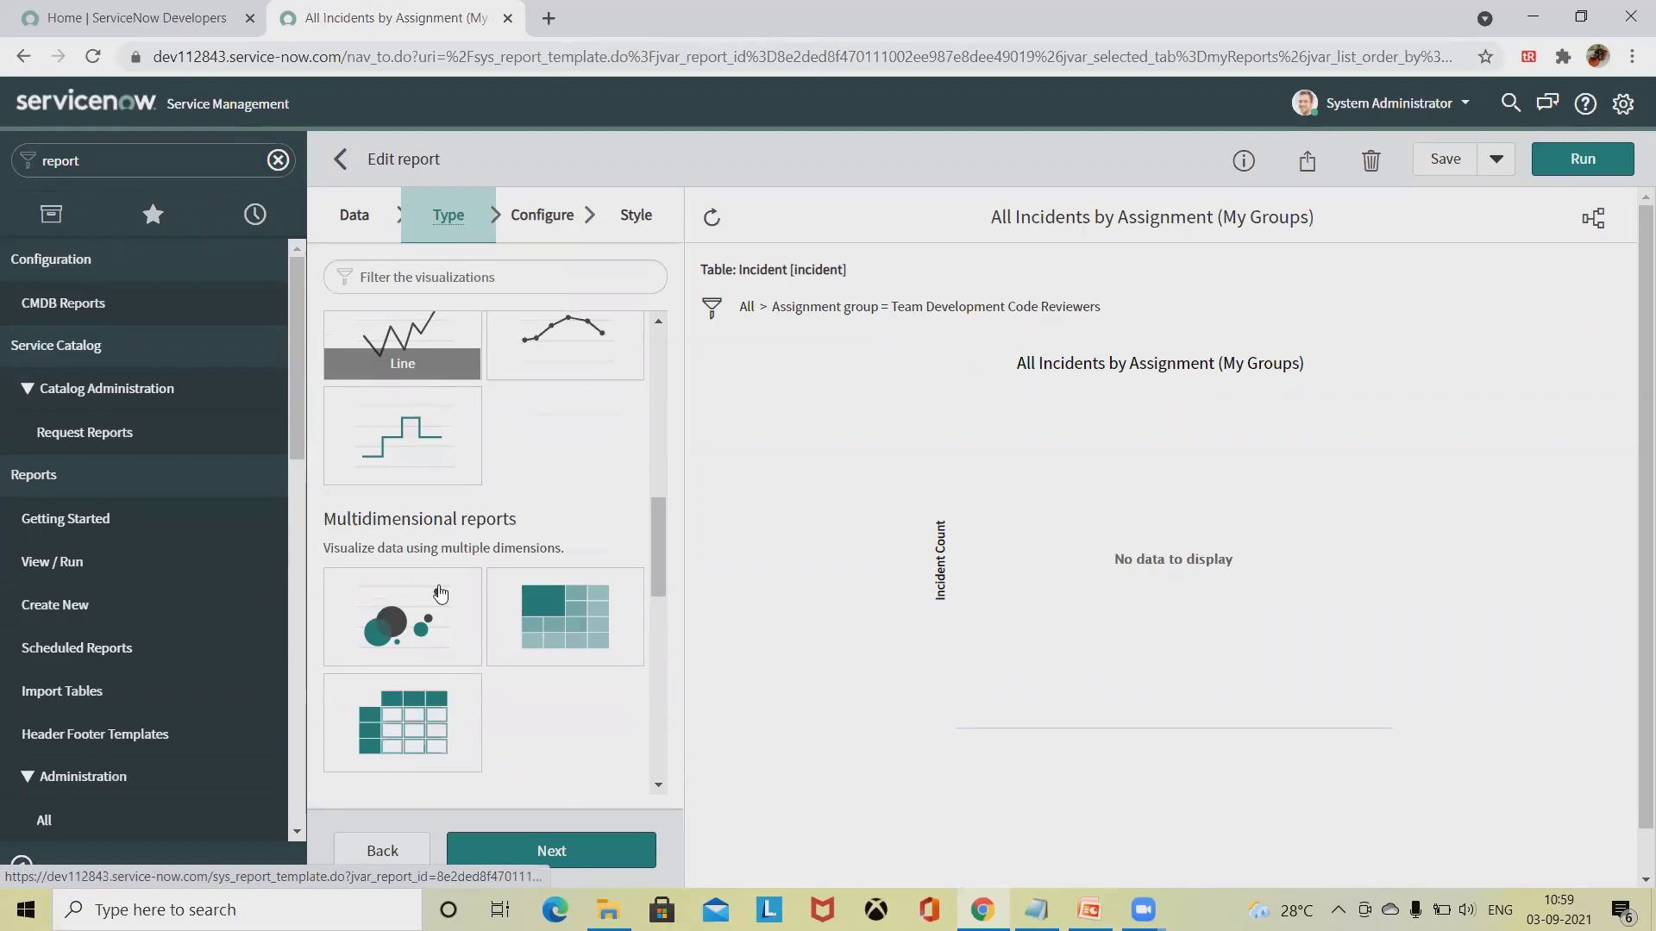
{"action": "scroll", "coordinate": [451, 624], "scroll_direction": "up", "scroll_amount": 3}
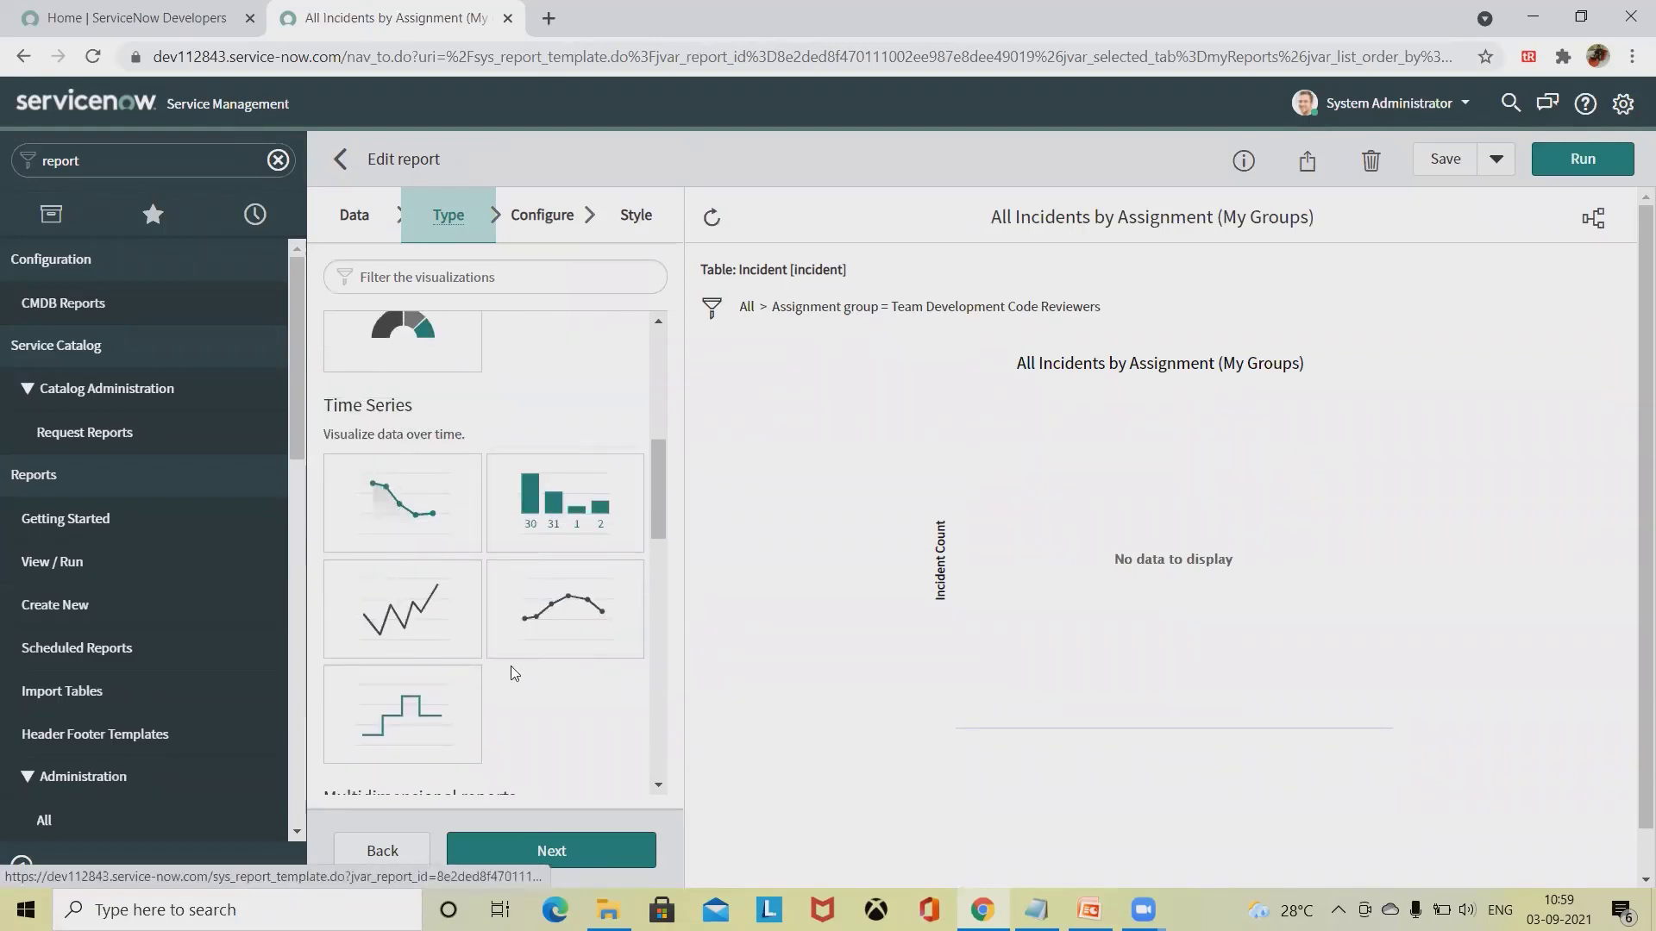
{"action": "scroll", "coordinate": [479, 702], "scroll_direction": "down", "scroll_amount": 5}
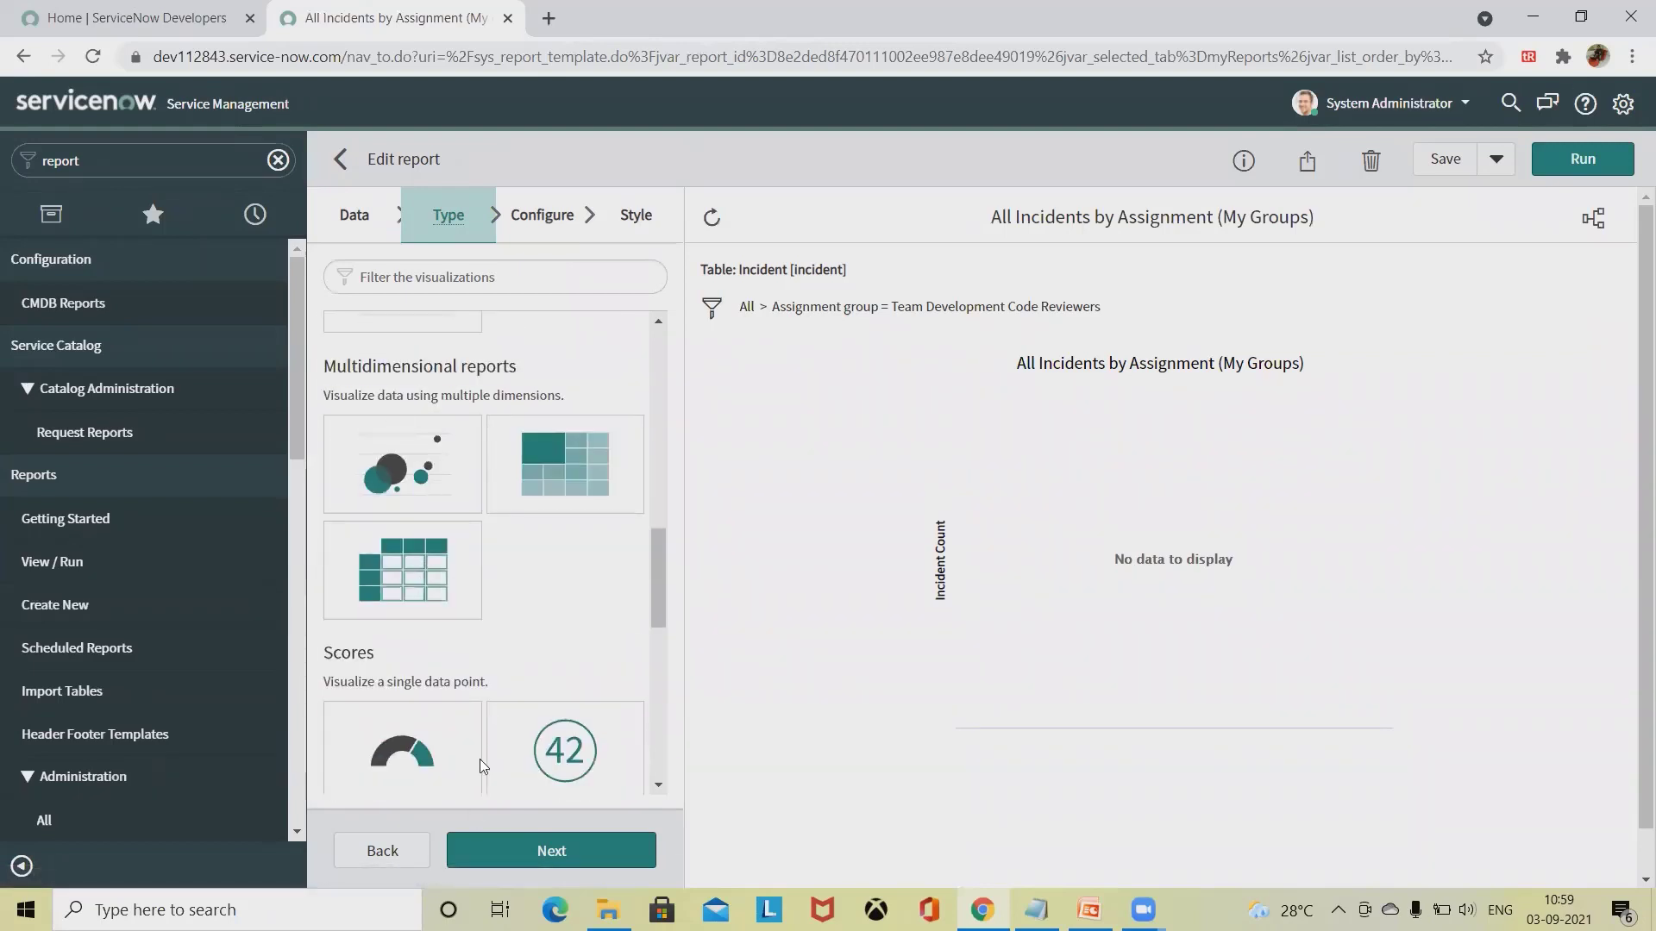
{"action": "scroll", "coordinate": [470, 746], "scroll_direction": "down", "scroll_amount": 5}
{"action": "scroll", "coordinate": [500, 742], "scroll_direction": "down", "scroll_amount": 3}
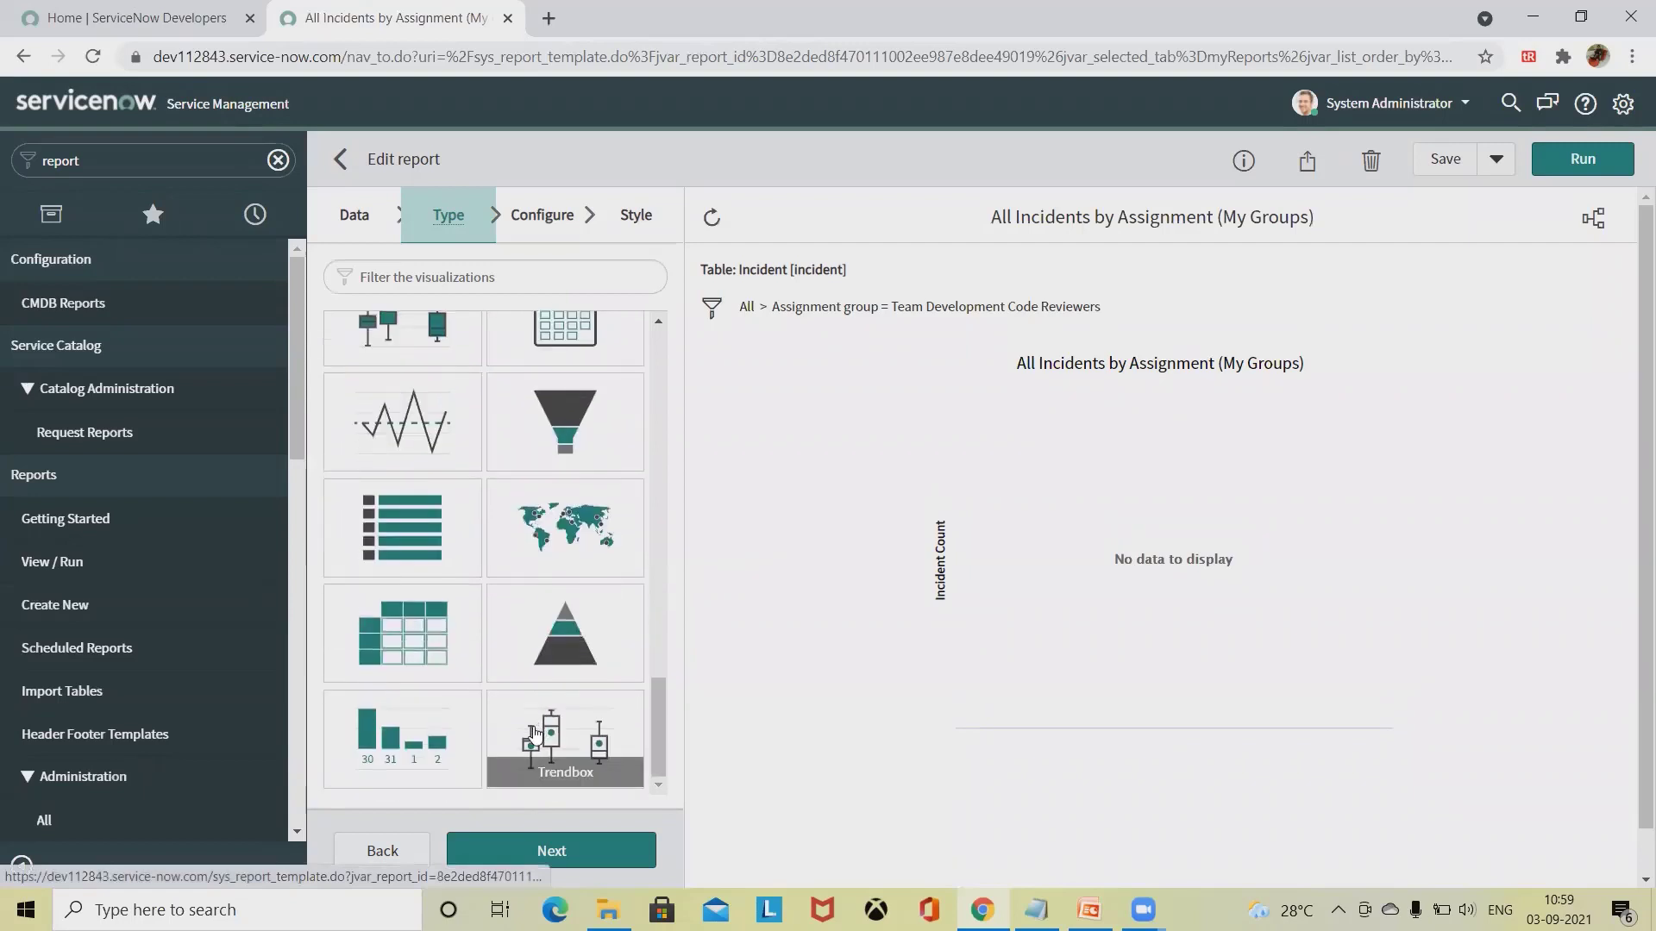
{"action": "scroll", "coordinate": [502, 750], "scroll_direction": "up", "scroll_amount": 10}
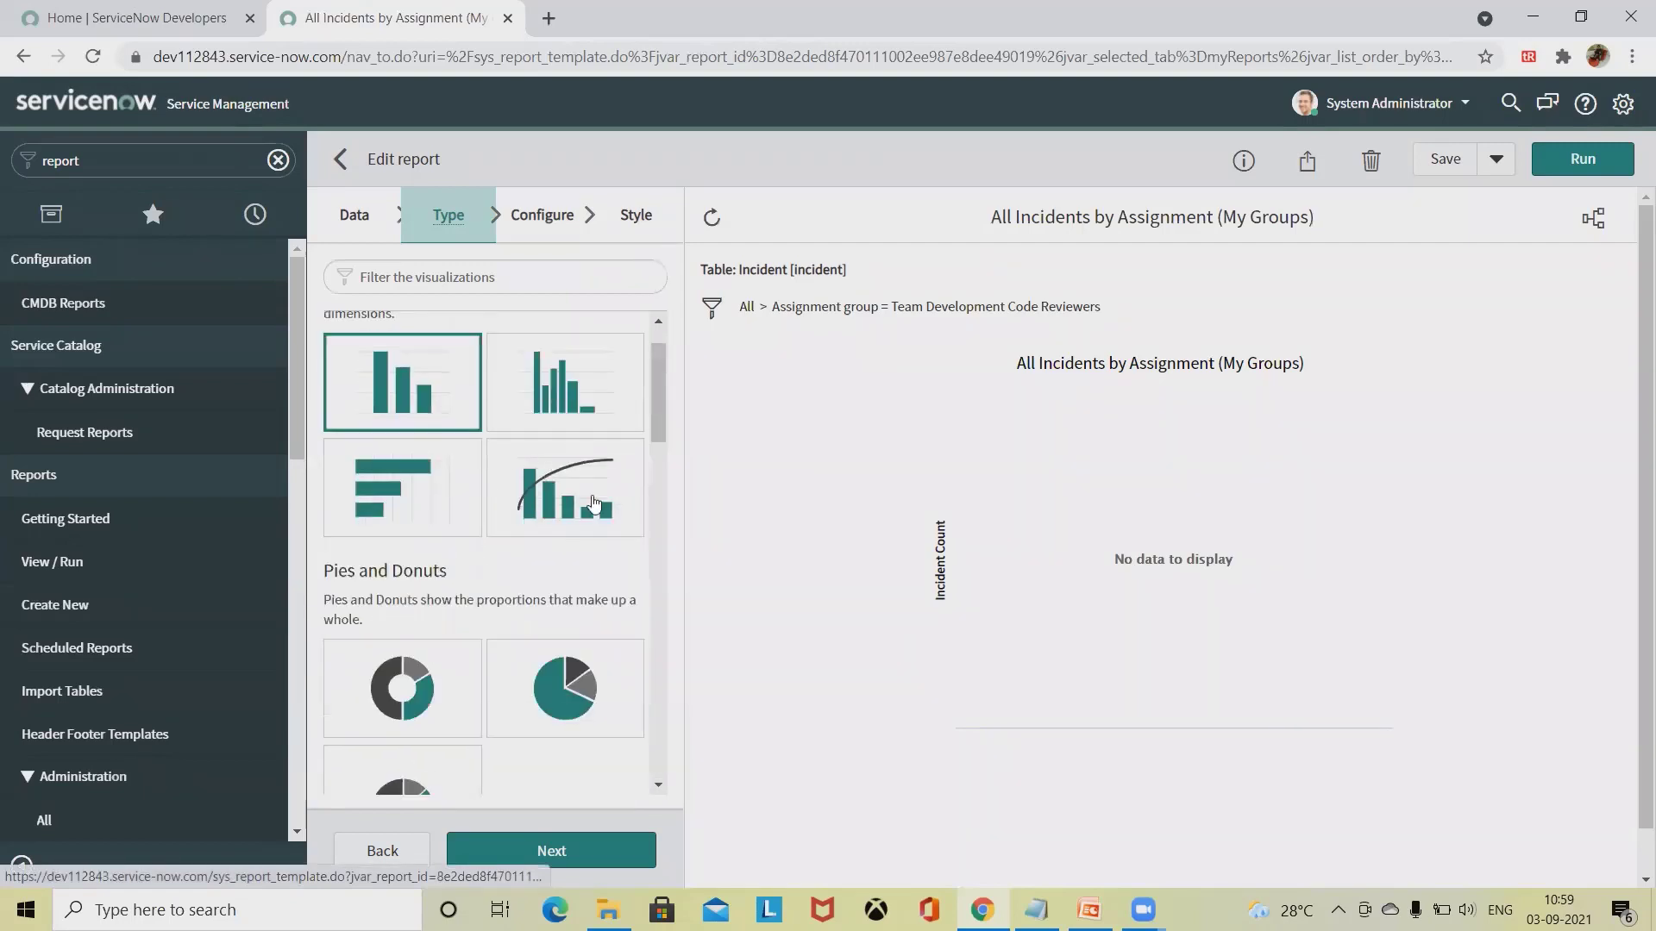
{"action": "left_click", "coordinate": [559, 496]}
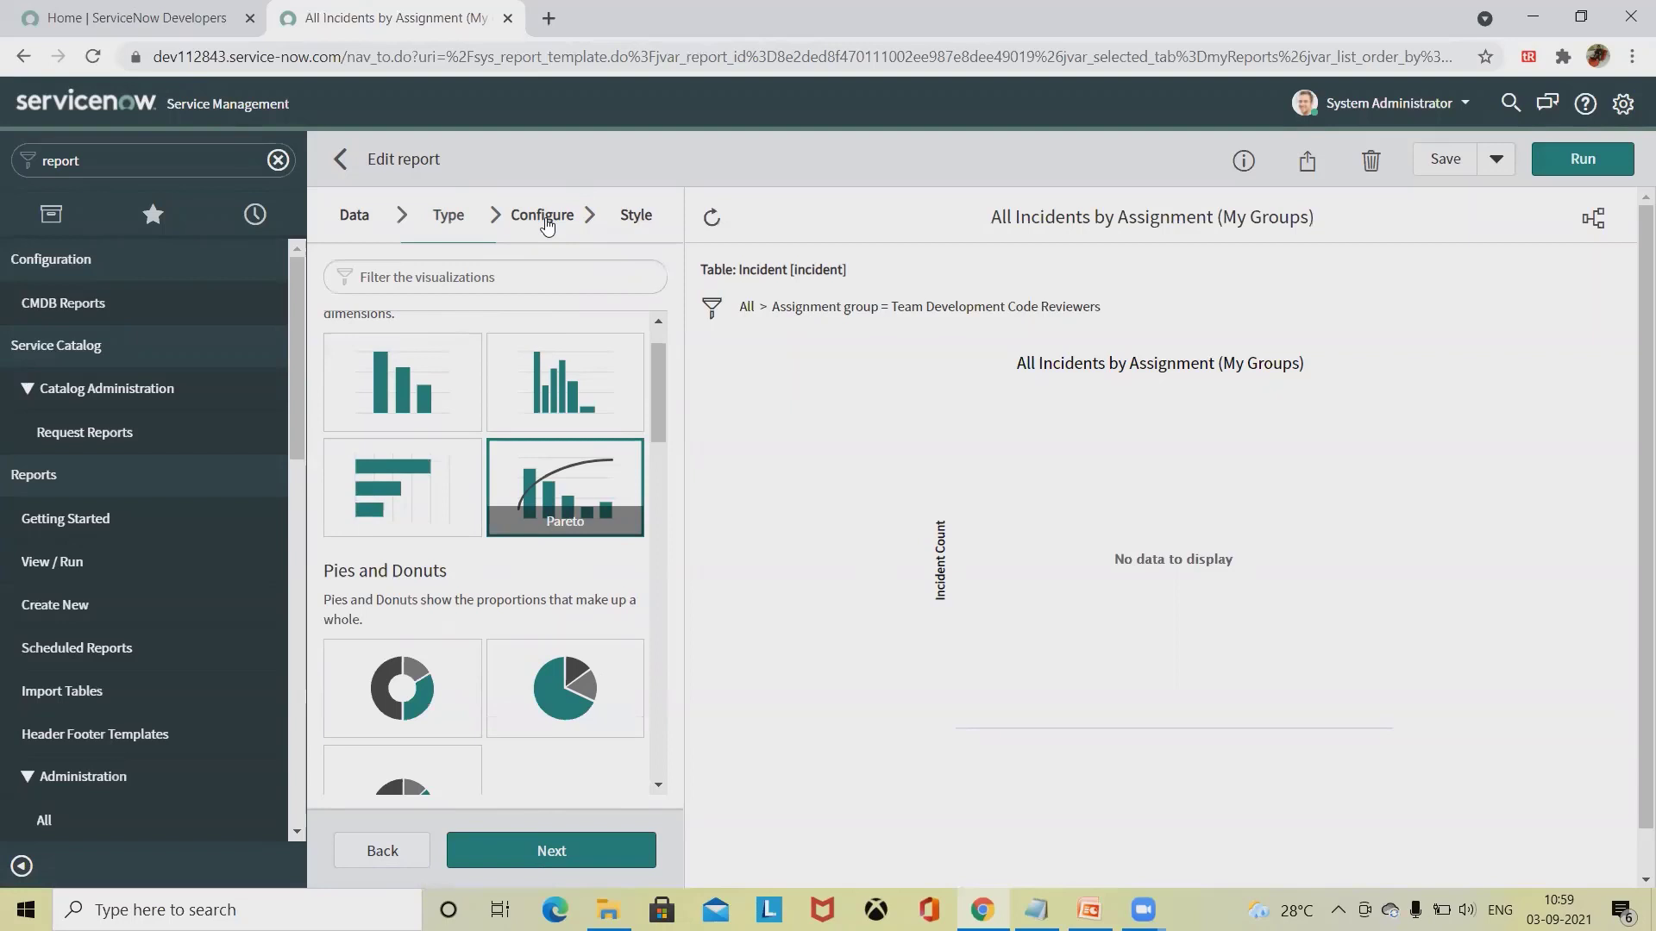
Step: Show the Style options and remove the assignment group condition so the Pareto plots incidents per assignee
{"action": "left_click", "coordinate": [571, 852]}
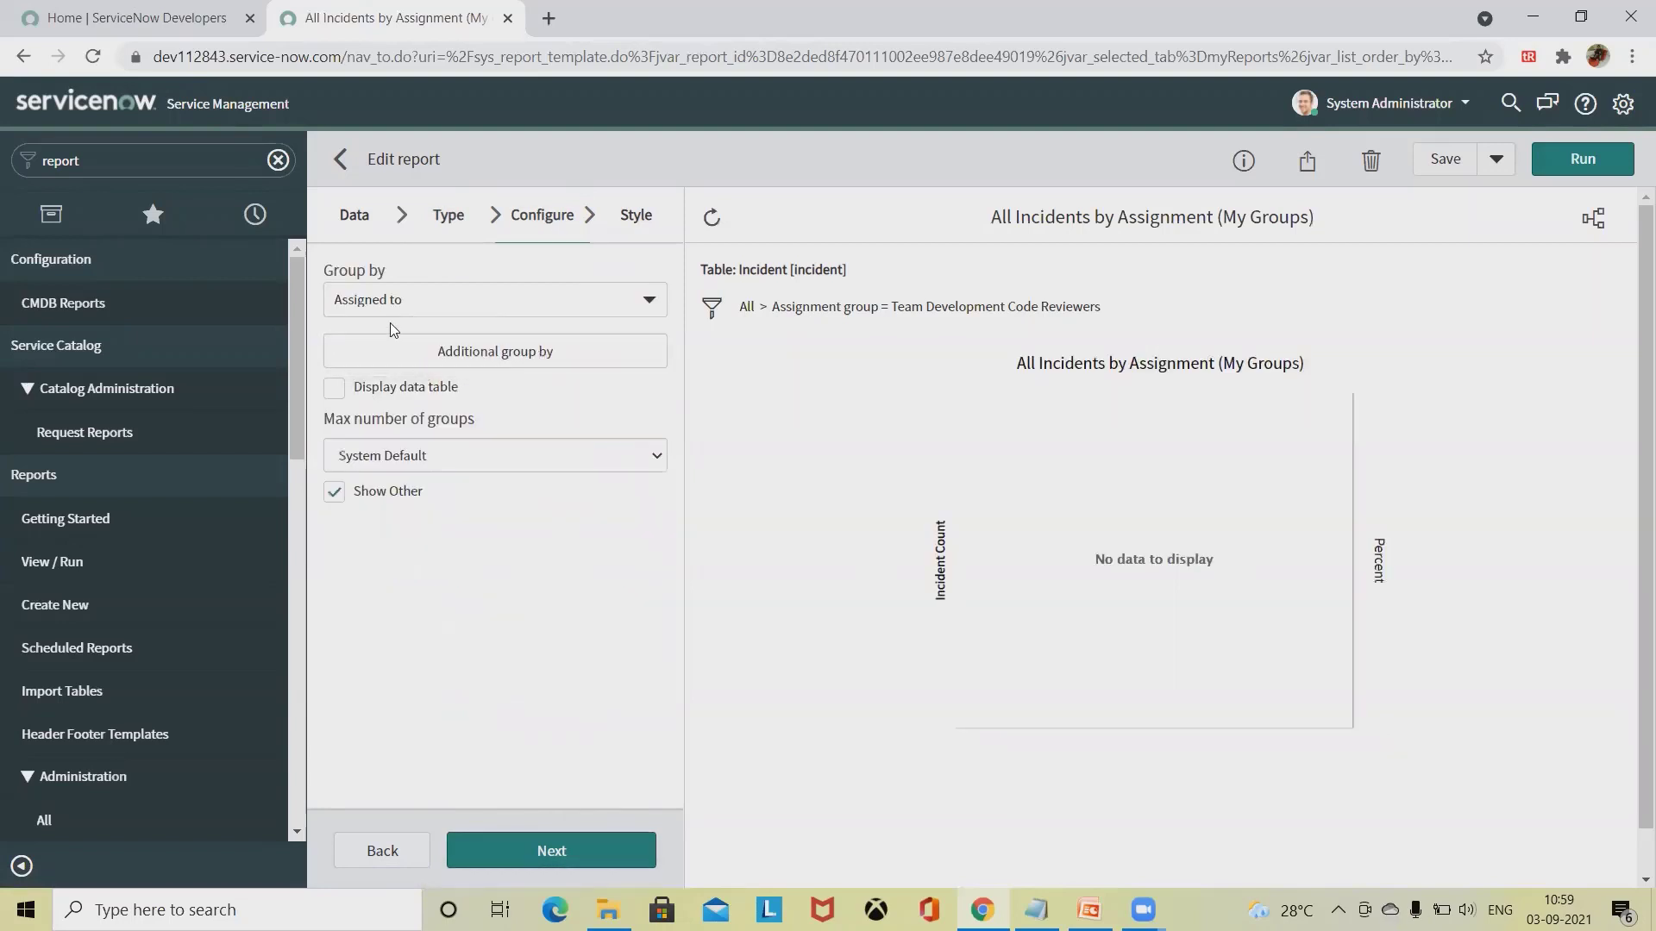
{"action": "left_click", "coordinate": [484, 296]}
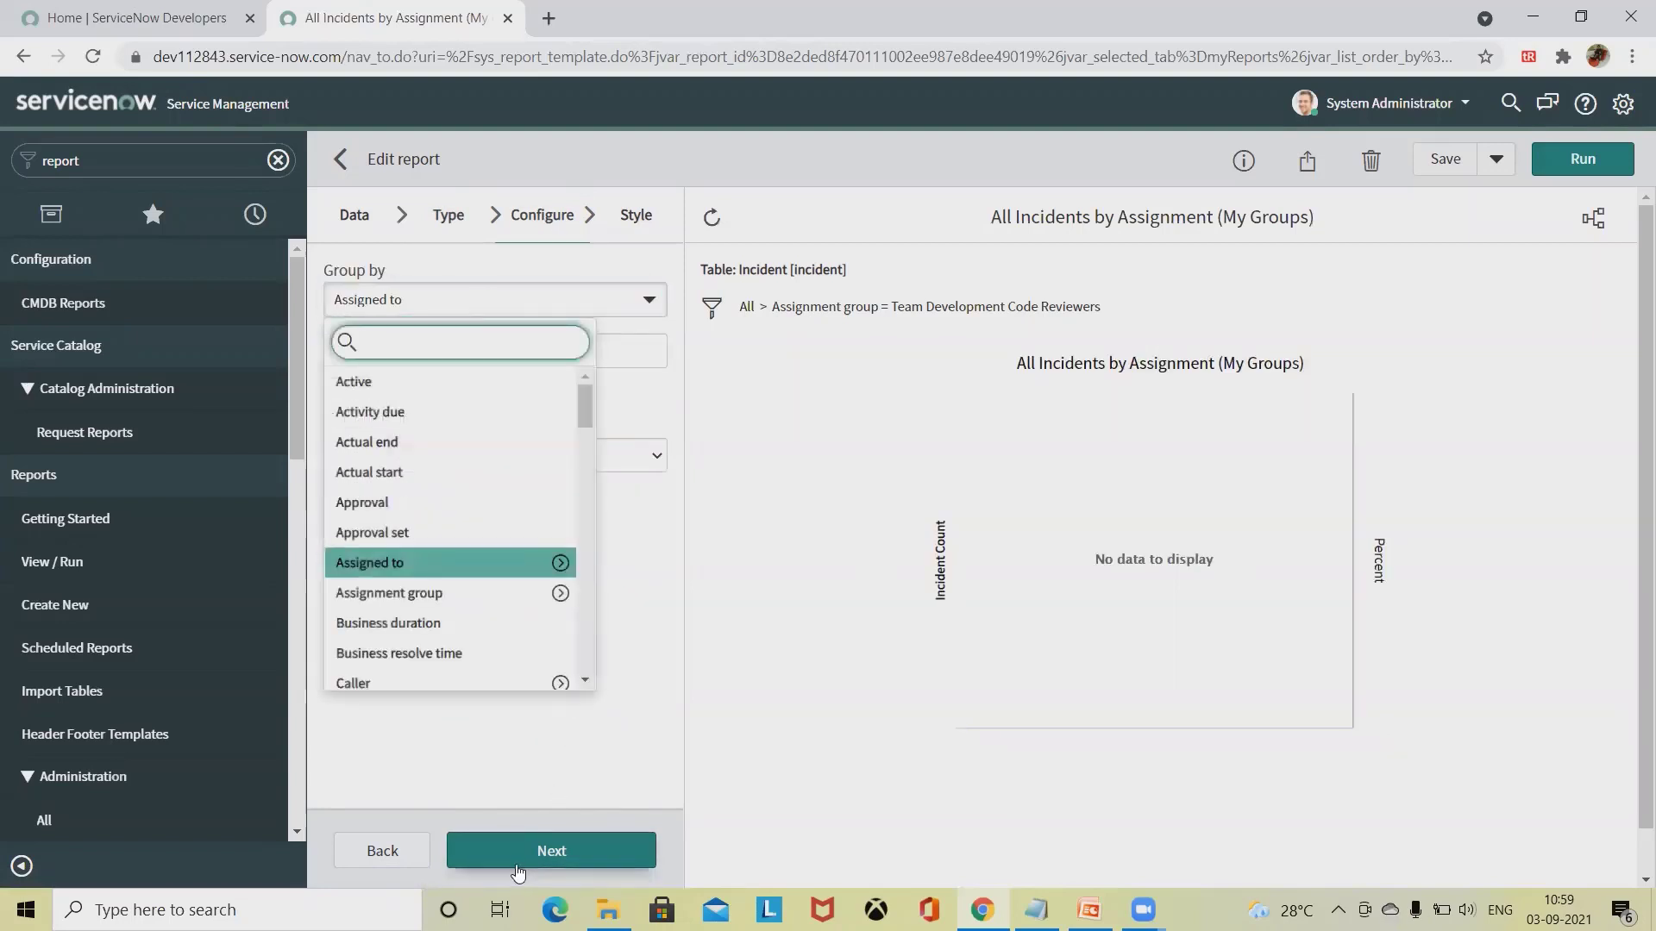
{"action": "left_click", "coordinate": [507, 754]}
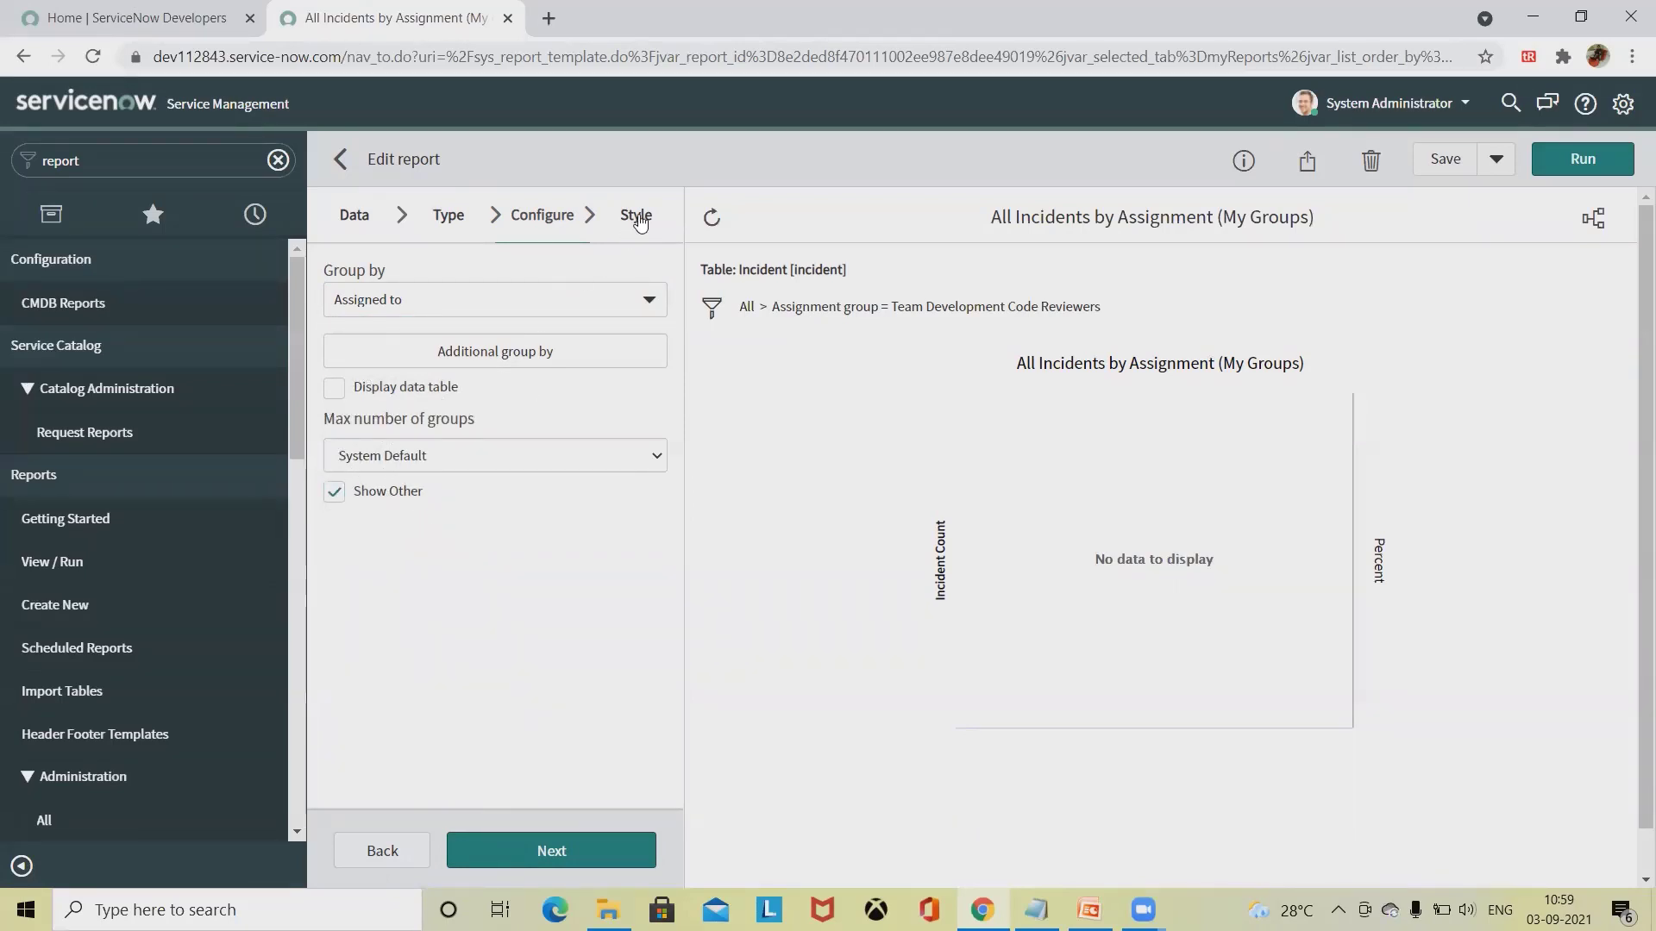
{"action": "left_click", "coordinate": [639, 223]}
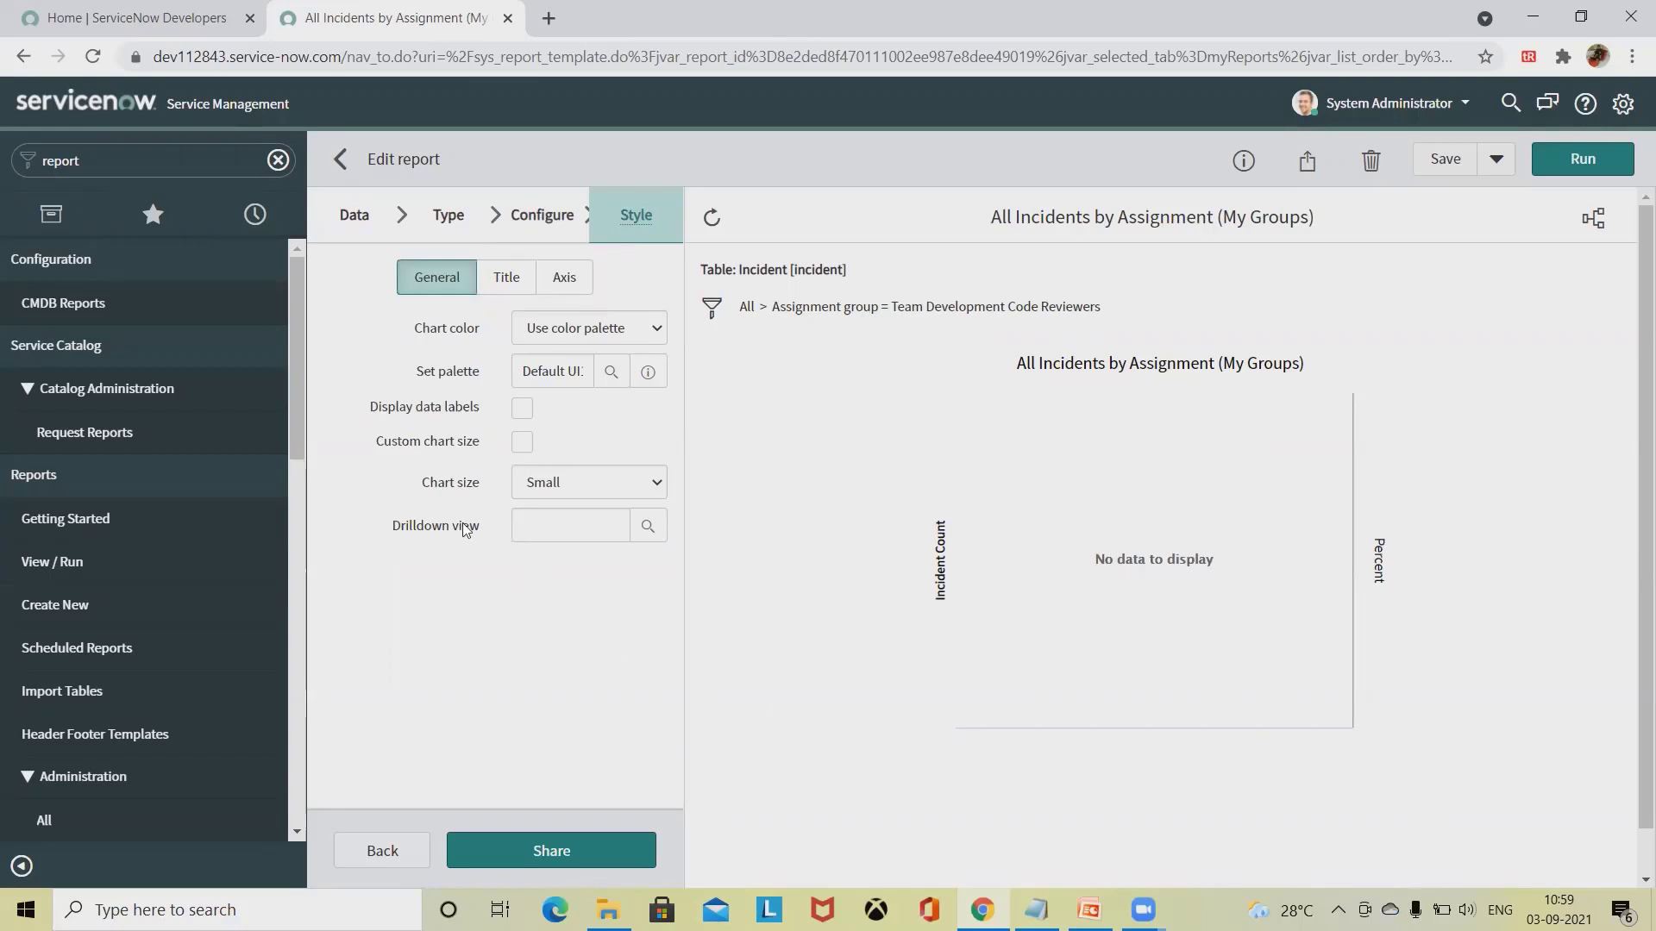
{"action": "left_click", "coordinate": [747, 320]}
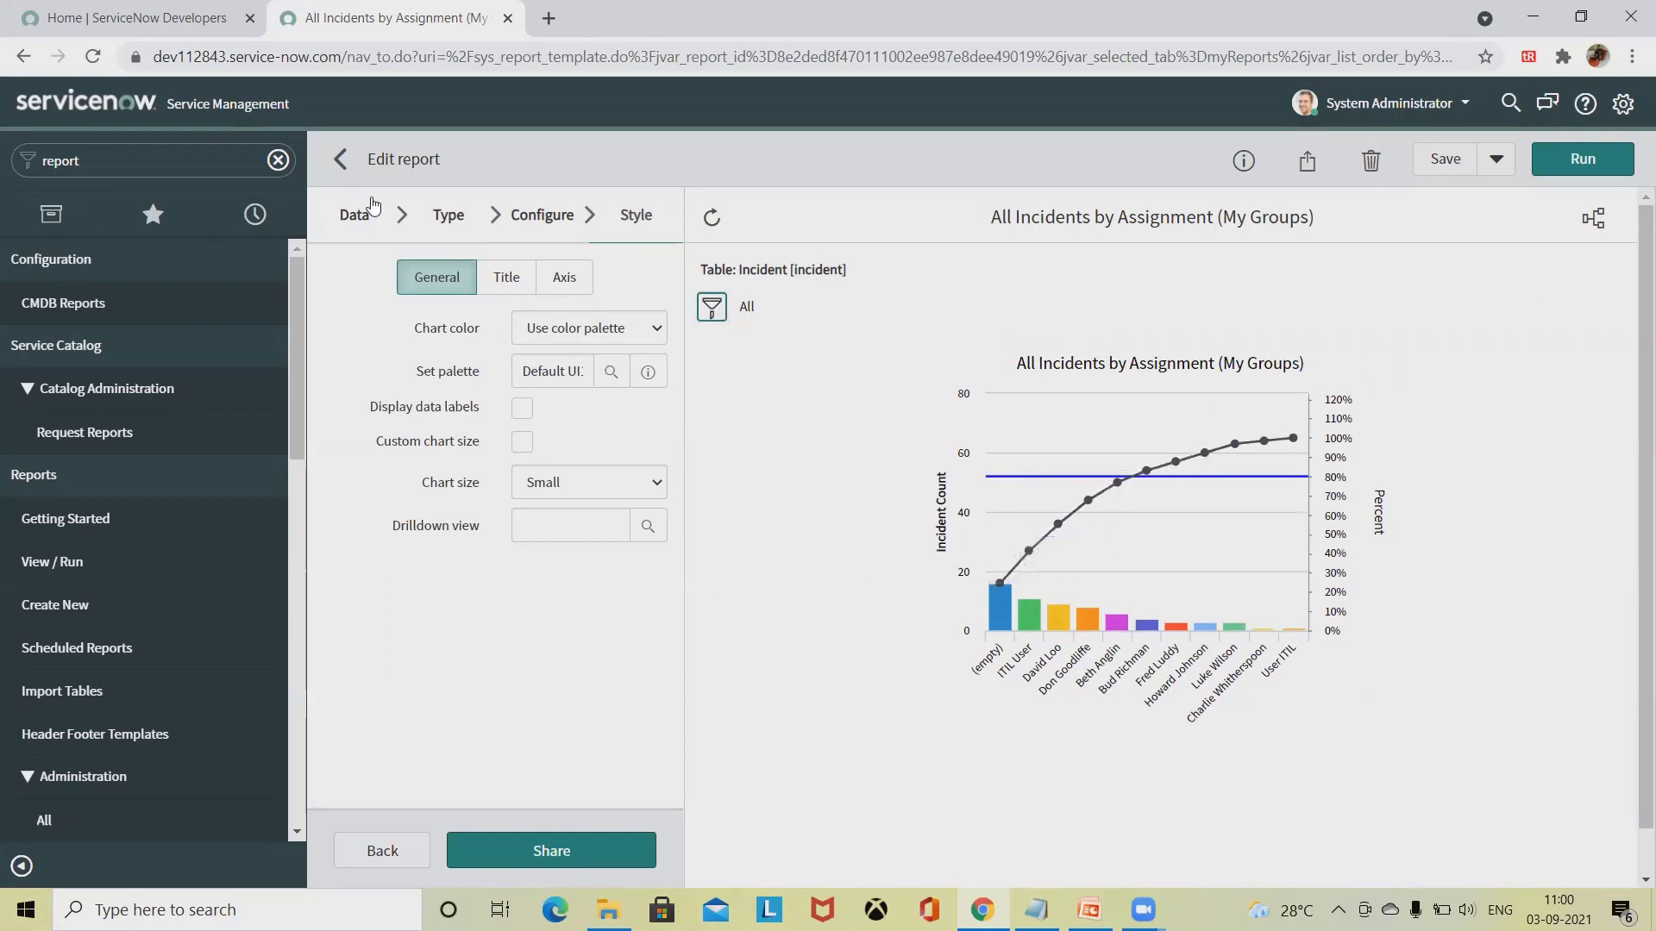
Step: Switch the report to a bar chart, run it, and choose Sharing > Schedule
{"action": "left_click", "coordinate": [449, 215]}
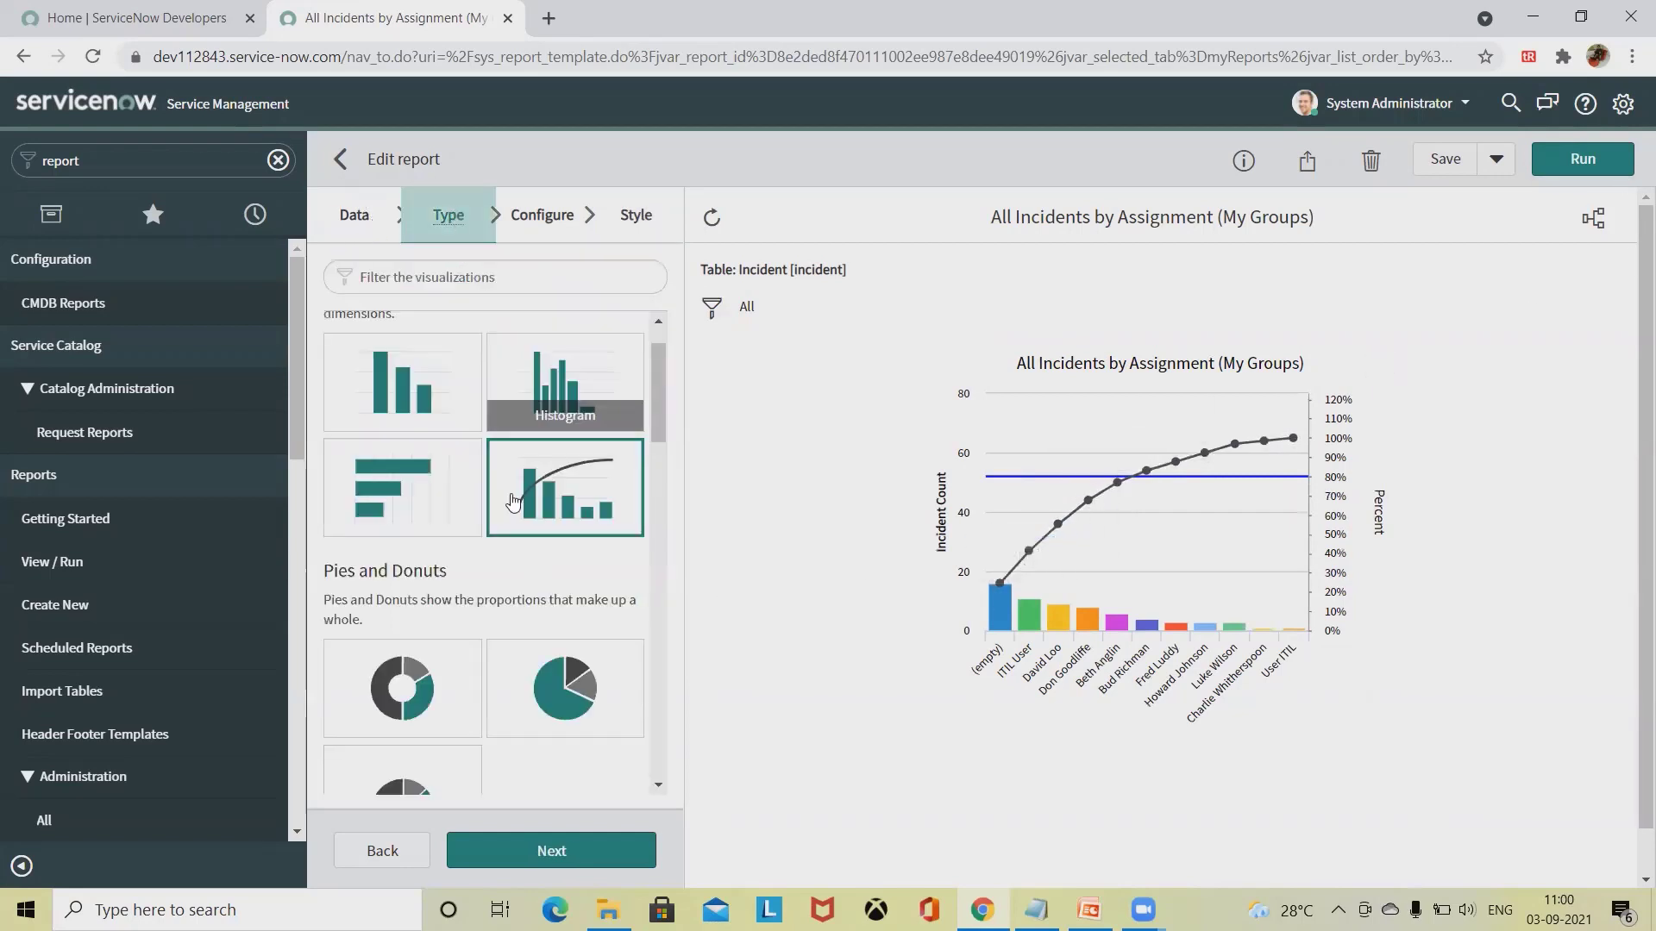
{"action": "left_click", "coordinate": [416, 406]}
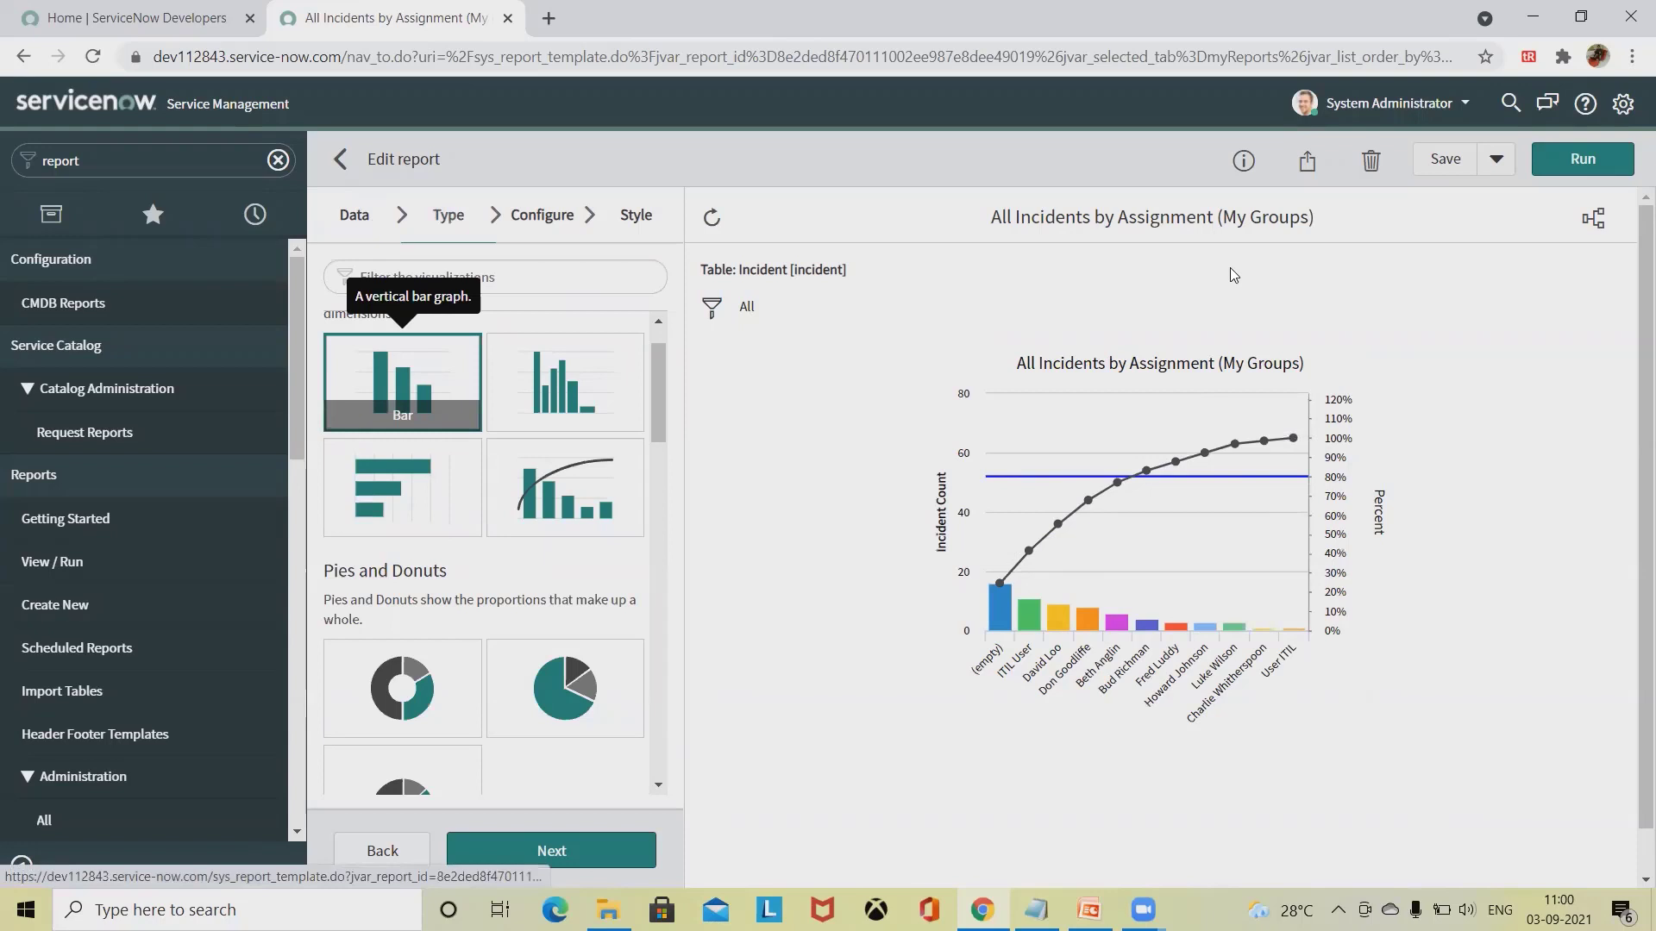
{"action": "left_click", "coordinate": [1595, 172]}
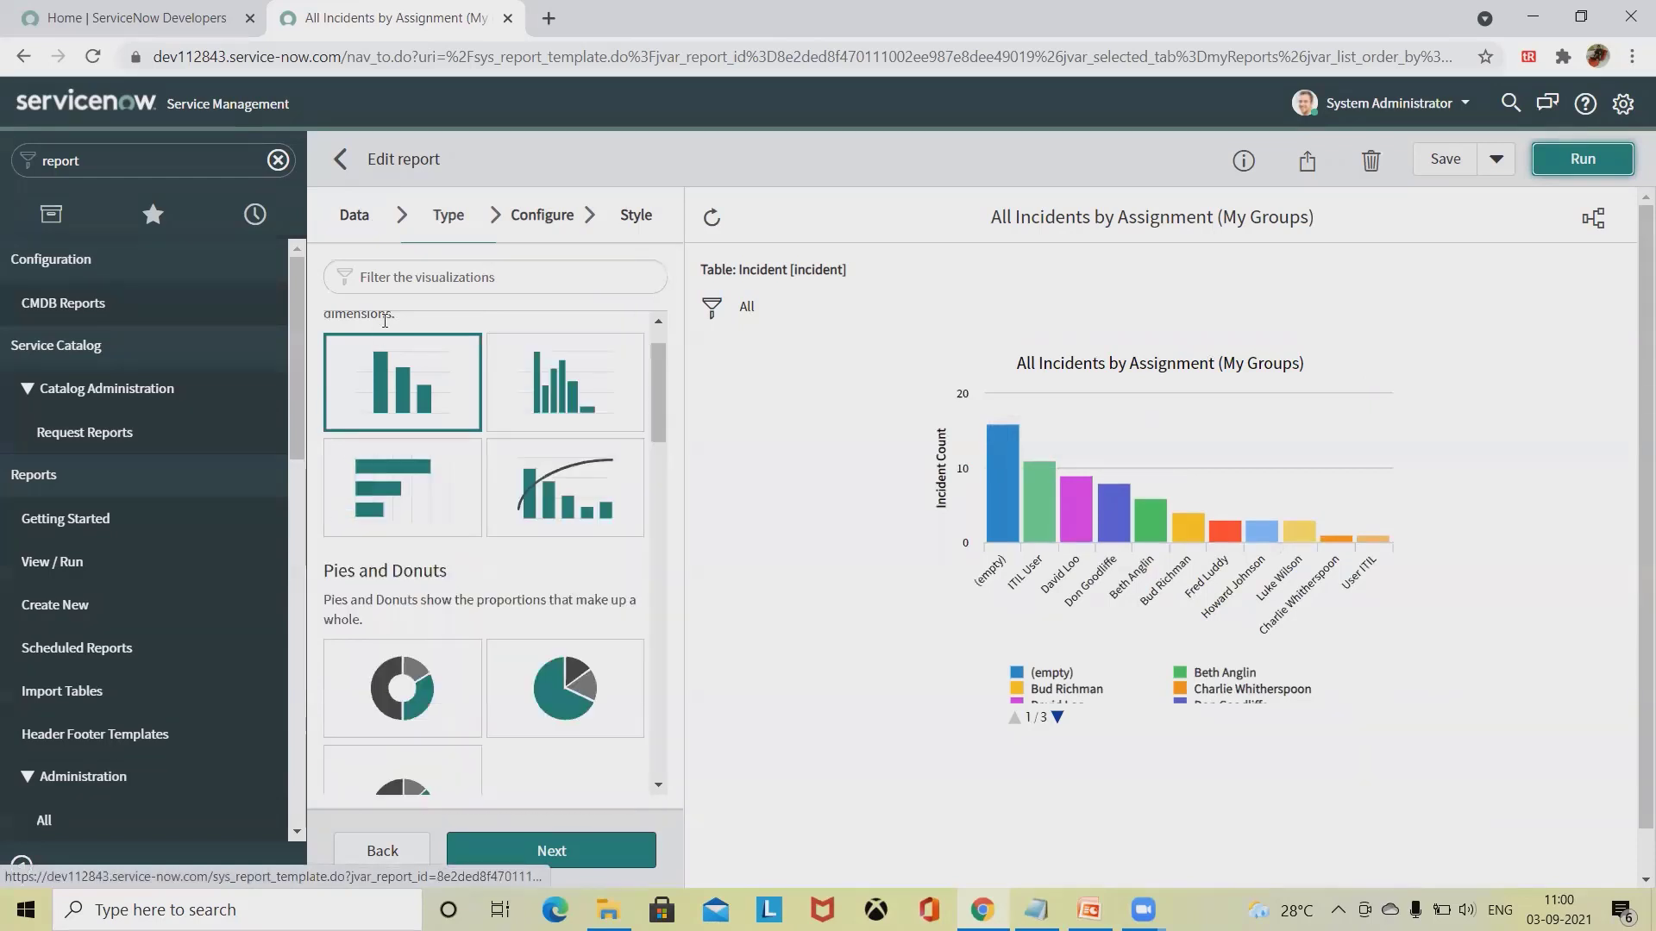
{"action": "left_click", "coordinate": [1309, 172]}
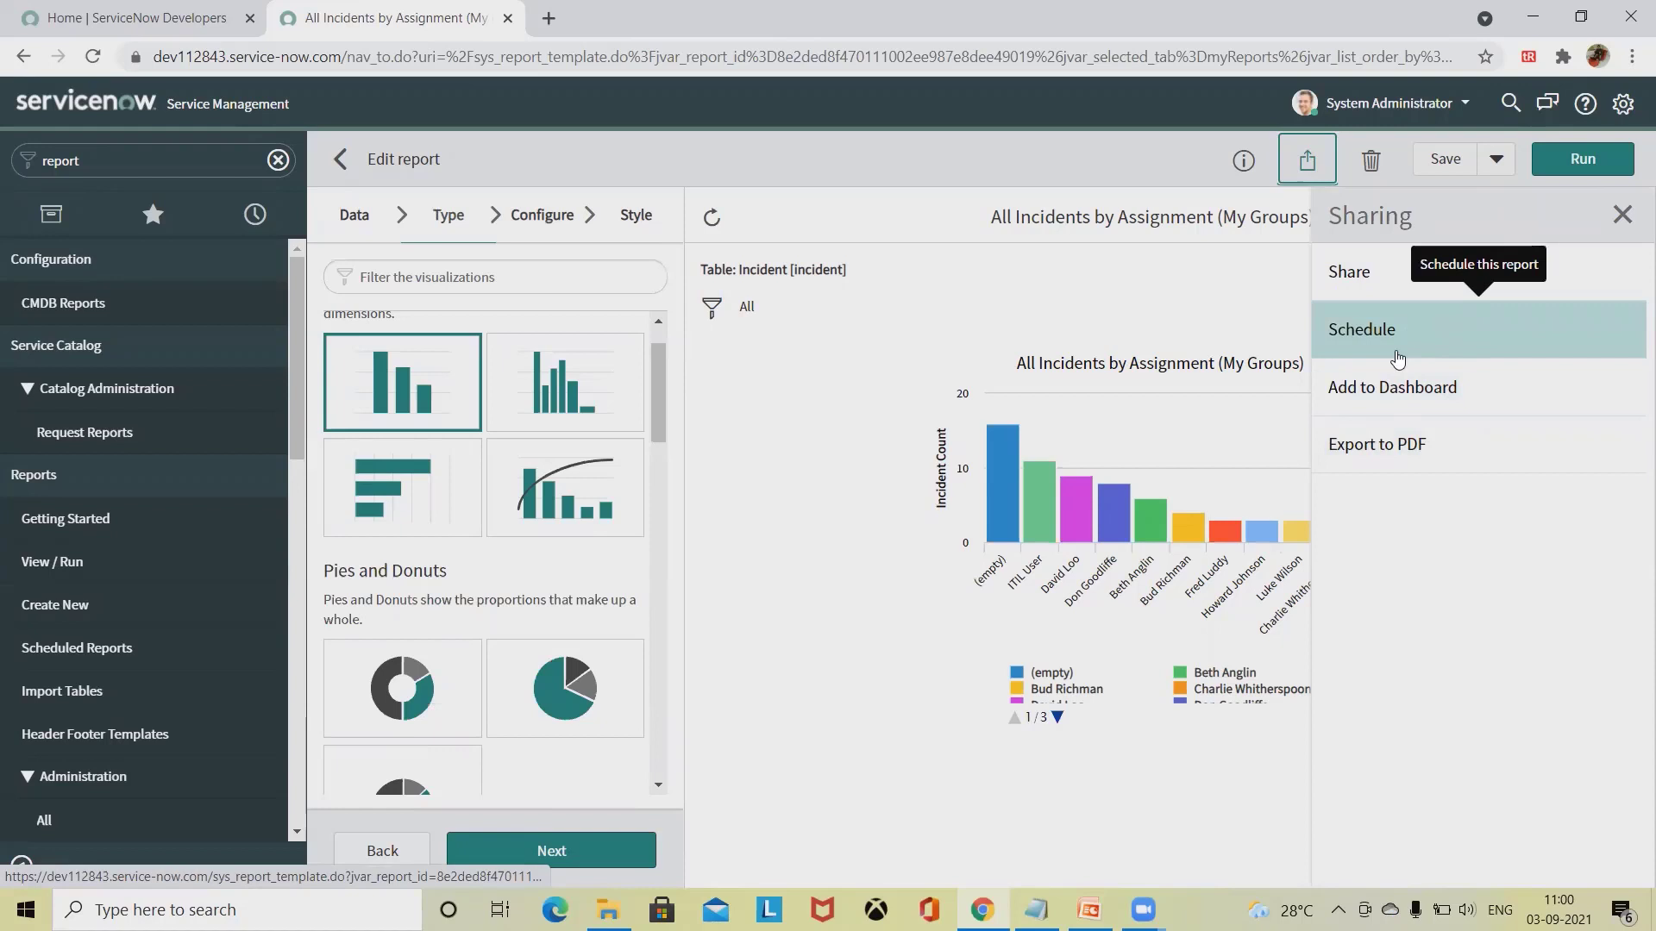
{"action": "left_click", "coordinate": [1400, 343]}
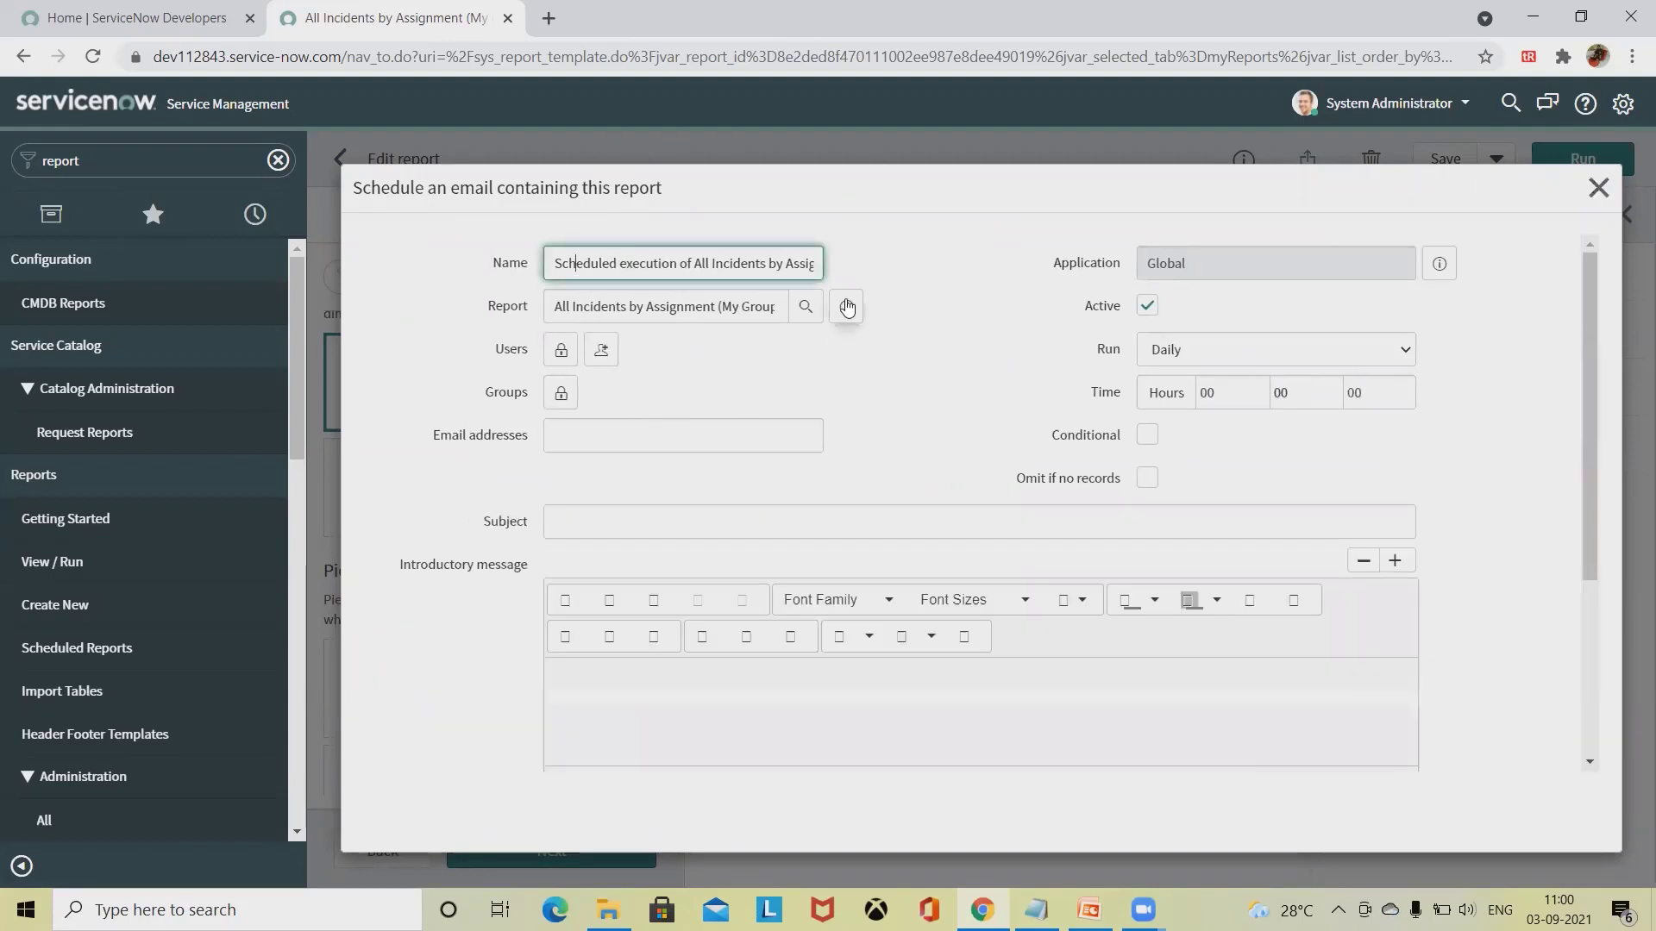
Step: Add the current user as the recipient of the scheduled report email
{"action": "left_click", "coordinate": [620, 314]}
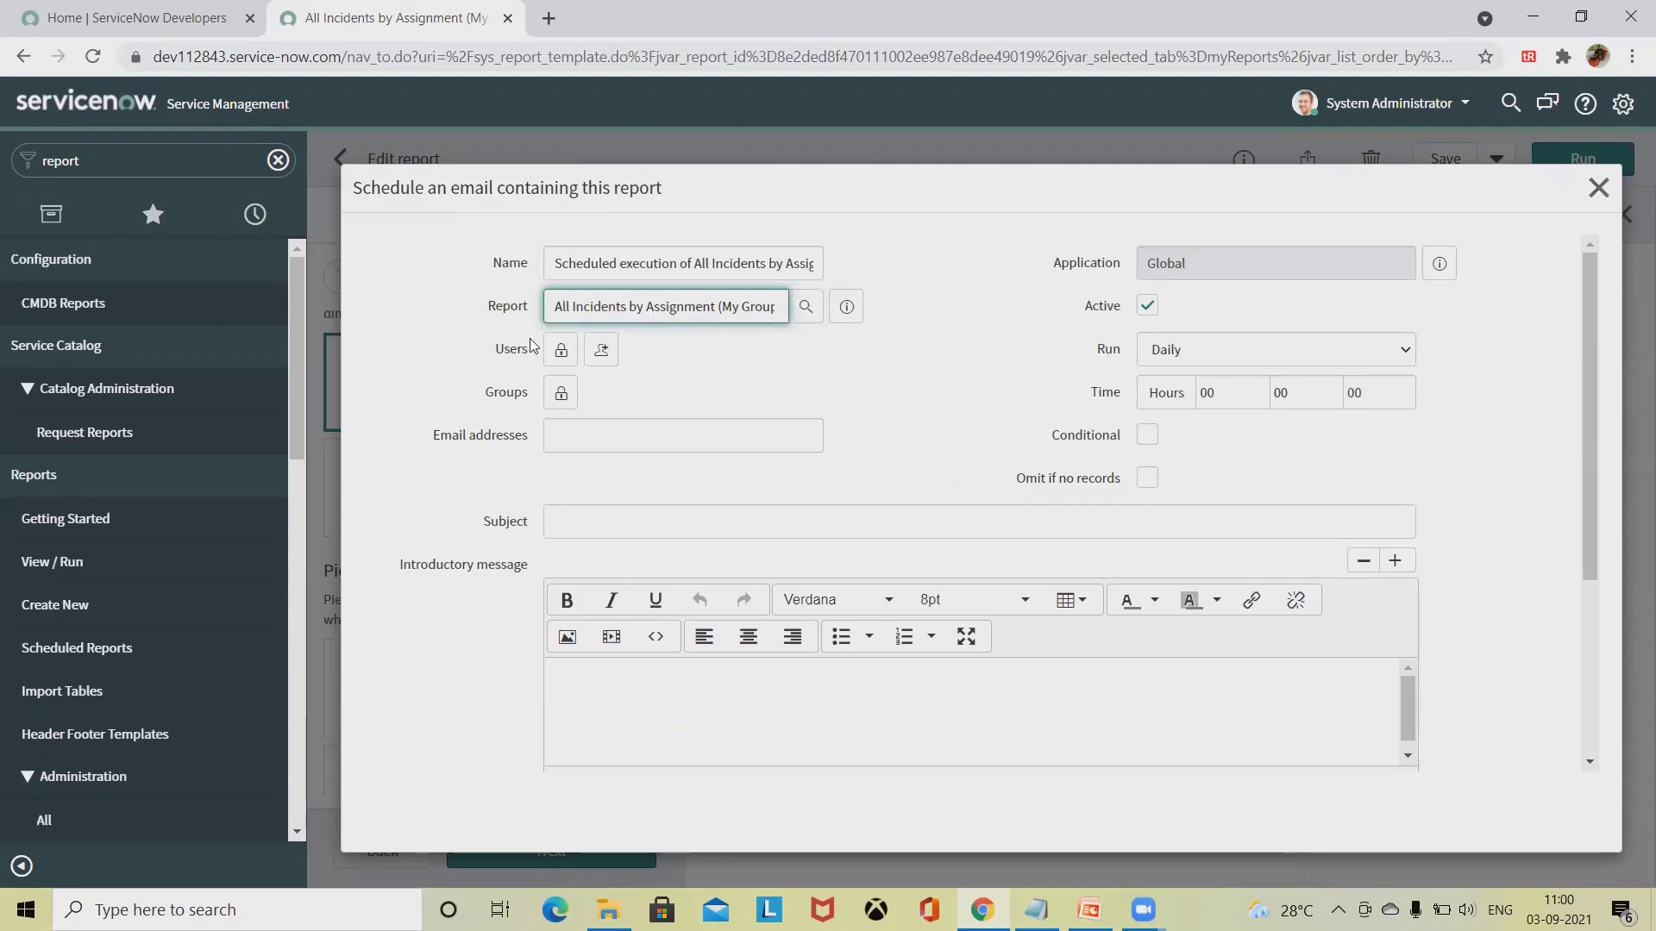
{"action": "left_click", "coordinate": [594, 447]}
{"action": "left_click", "coordinate": [857, 373]}
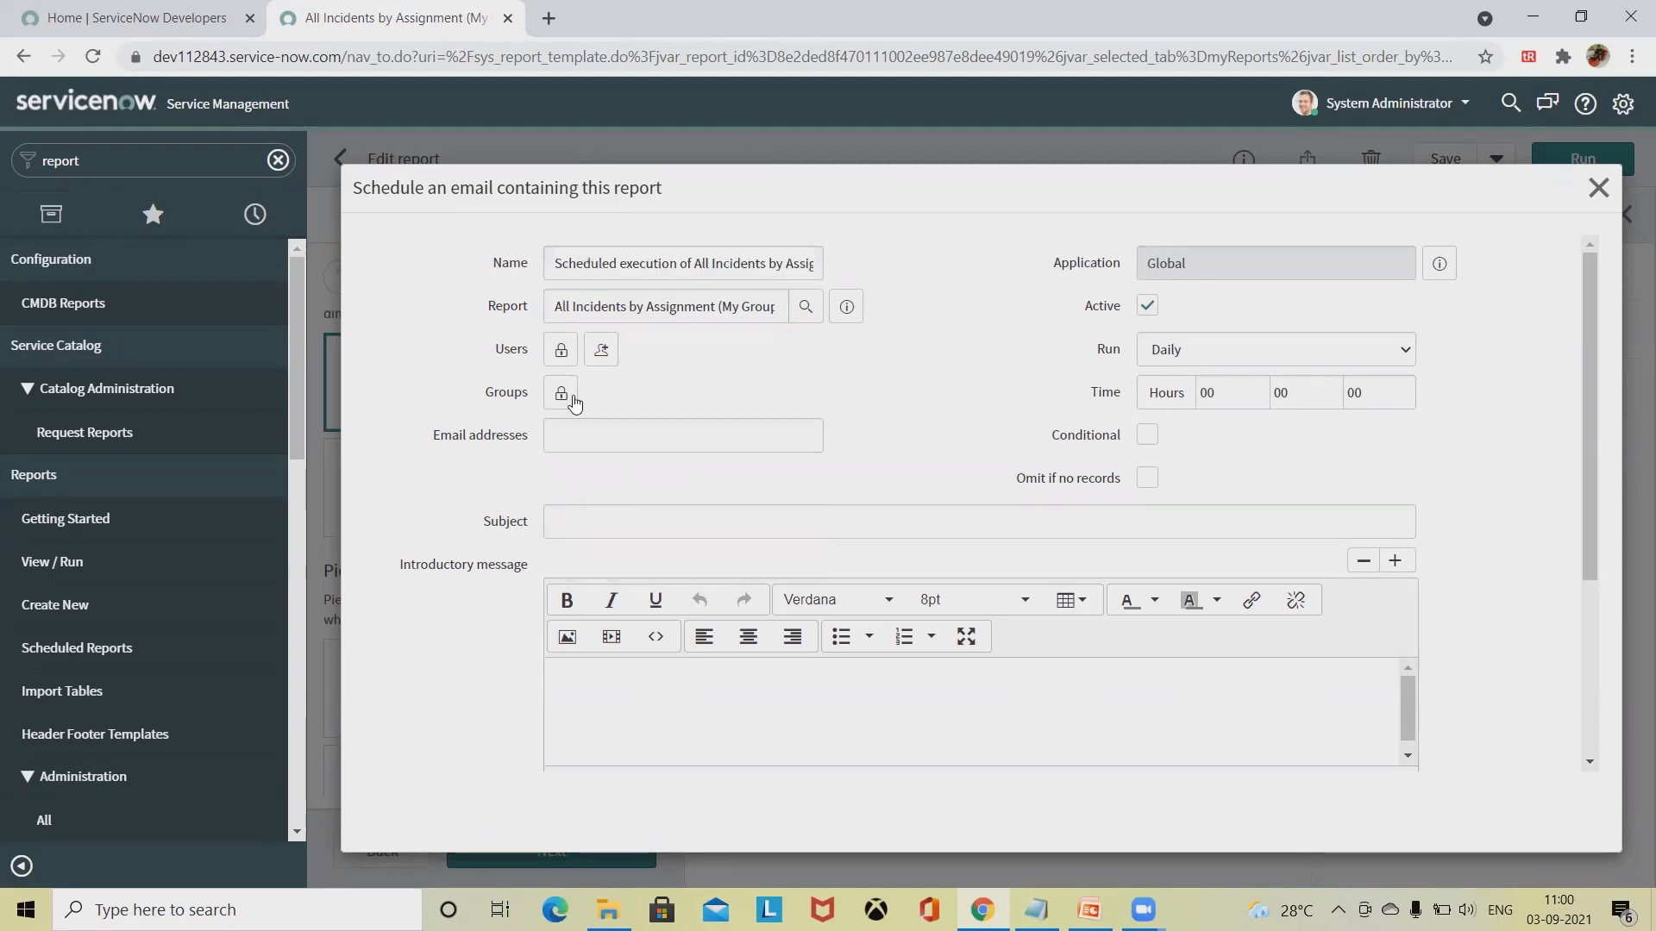
{"action": "left_click", "coordinate": [604, 352]}
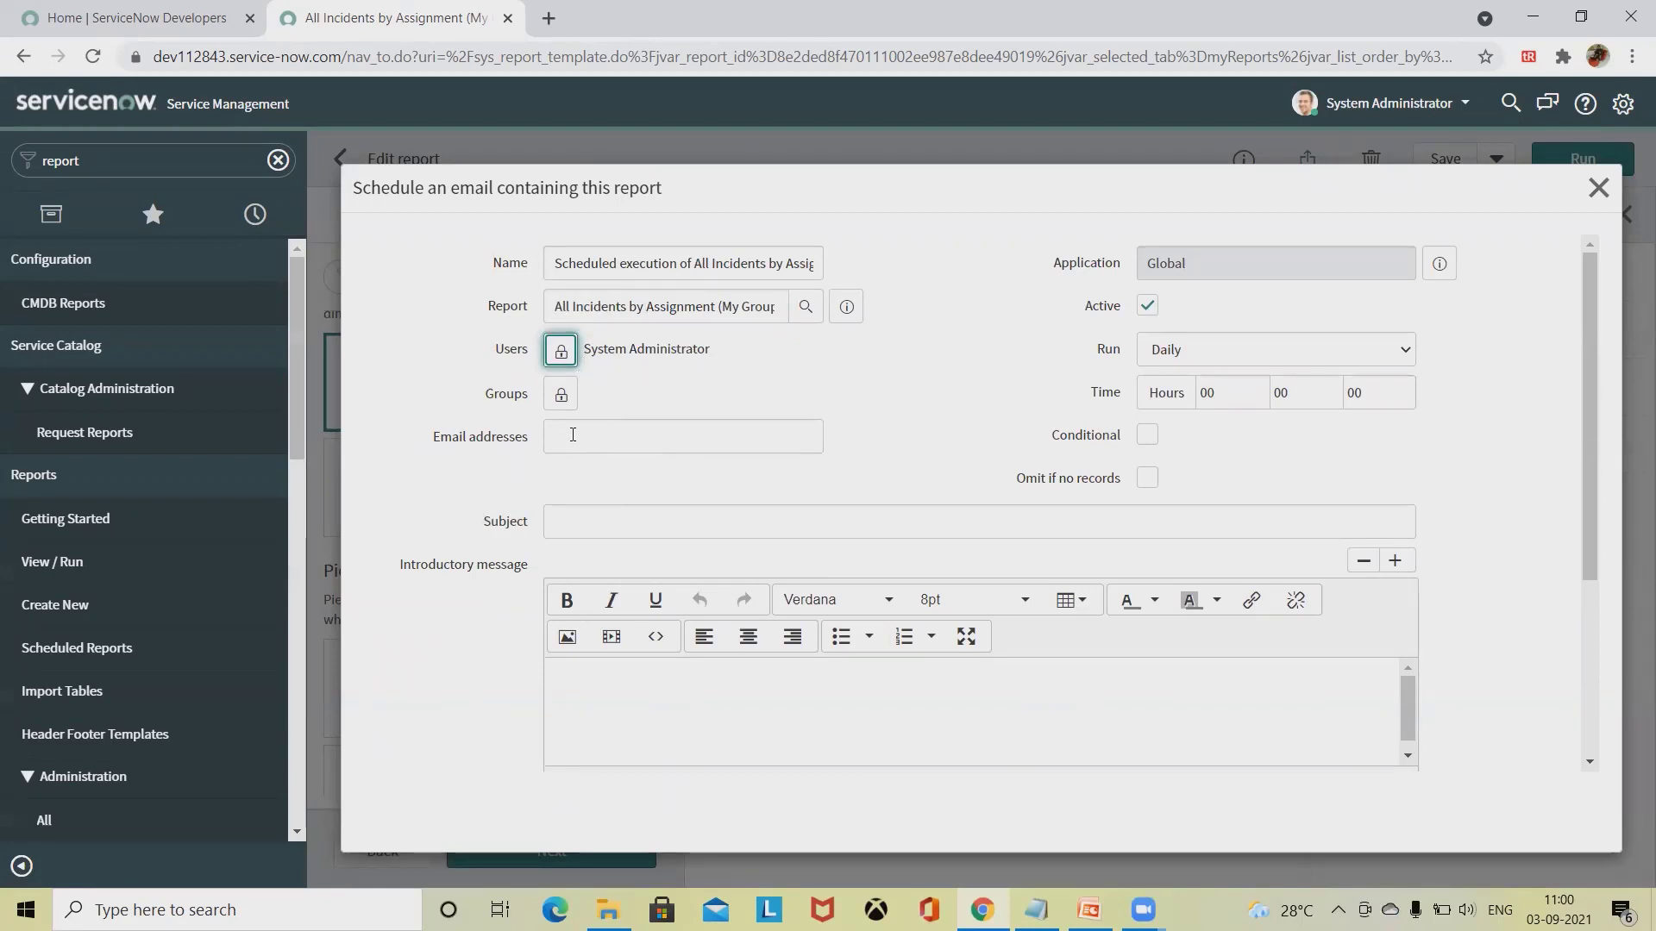
{"action": "left_click", "coordinate": [598, 432]}
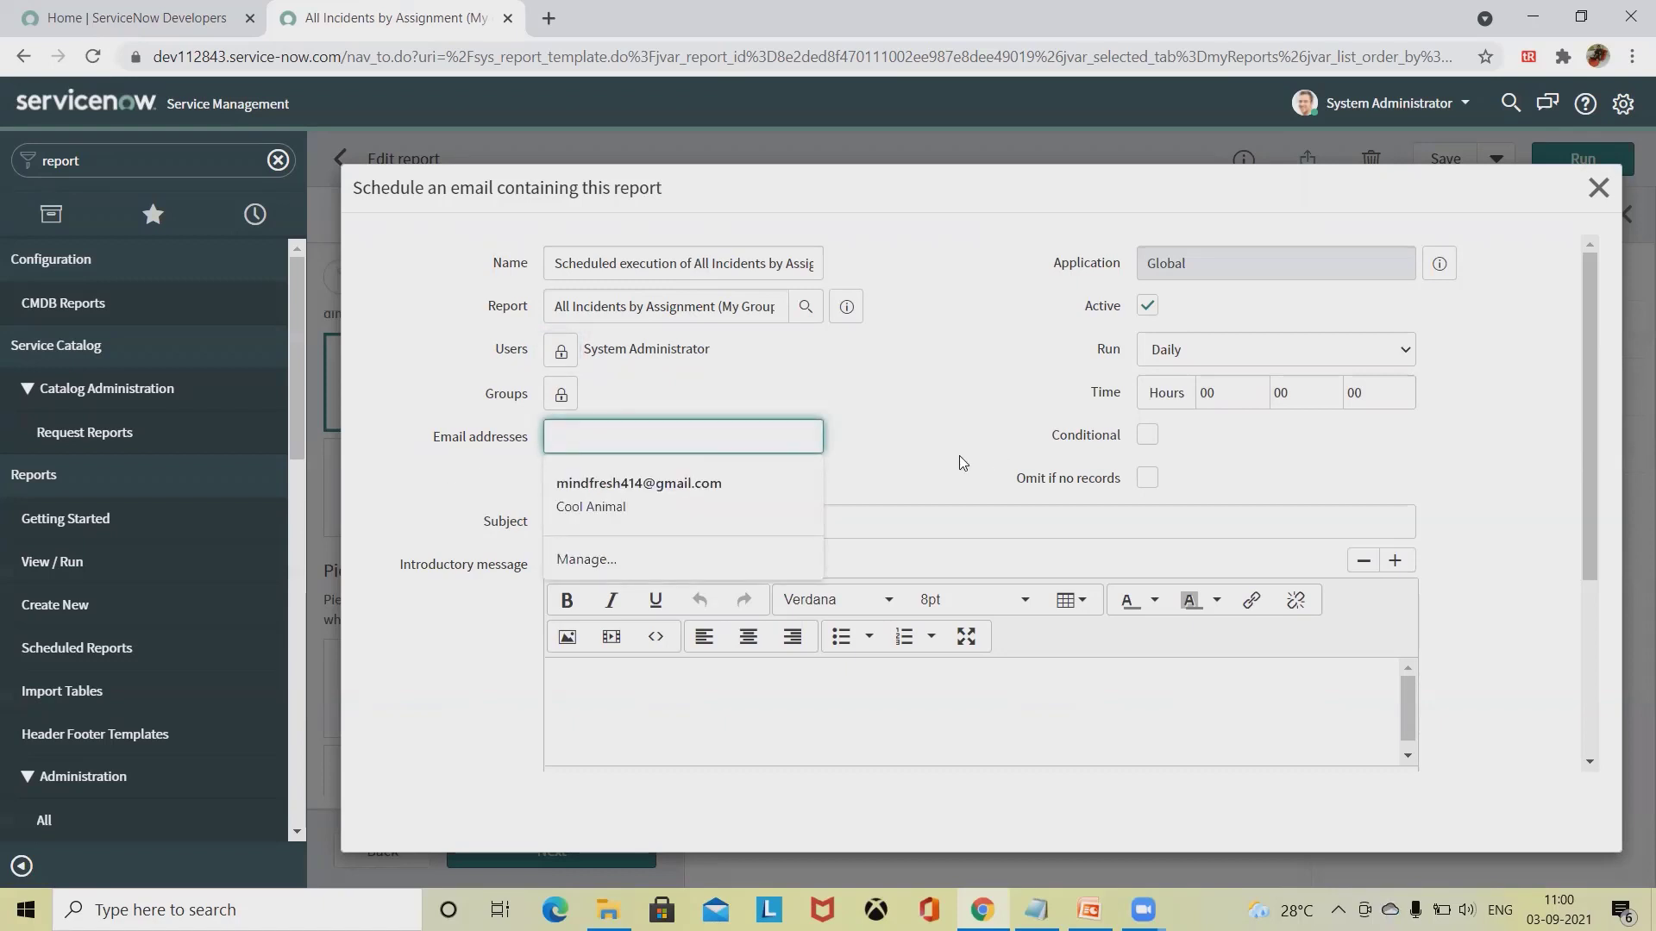
{"action": "left_click", "coordinate": [1566, 447]}
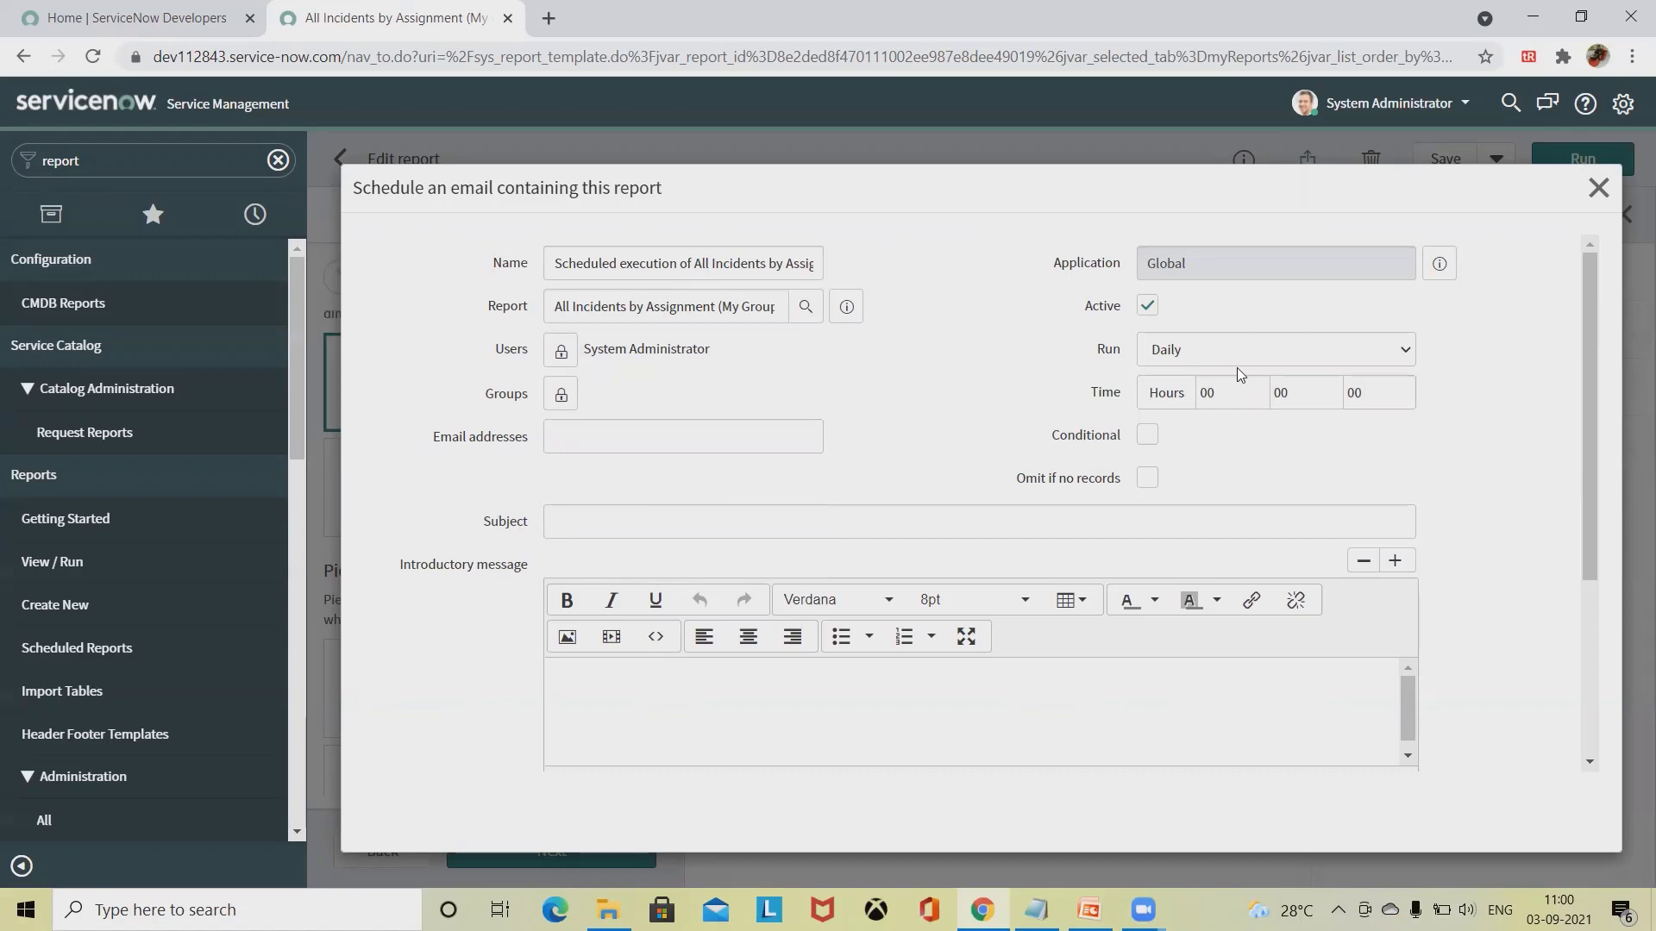
Step: Set the schedule to run monthly with the send hour set to 20
{"action": "left_click", "coordinate": [1388, 348]}
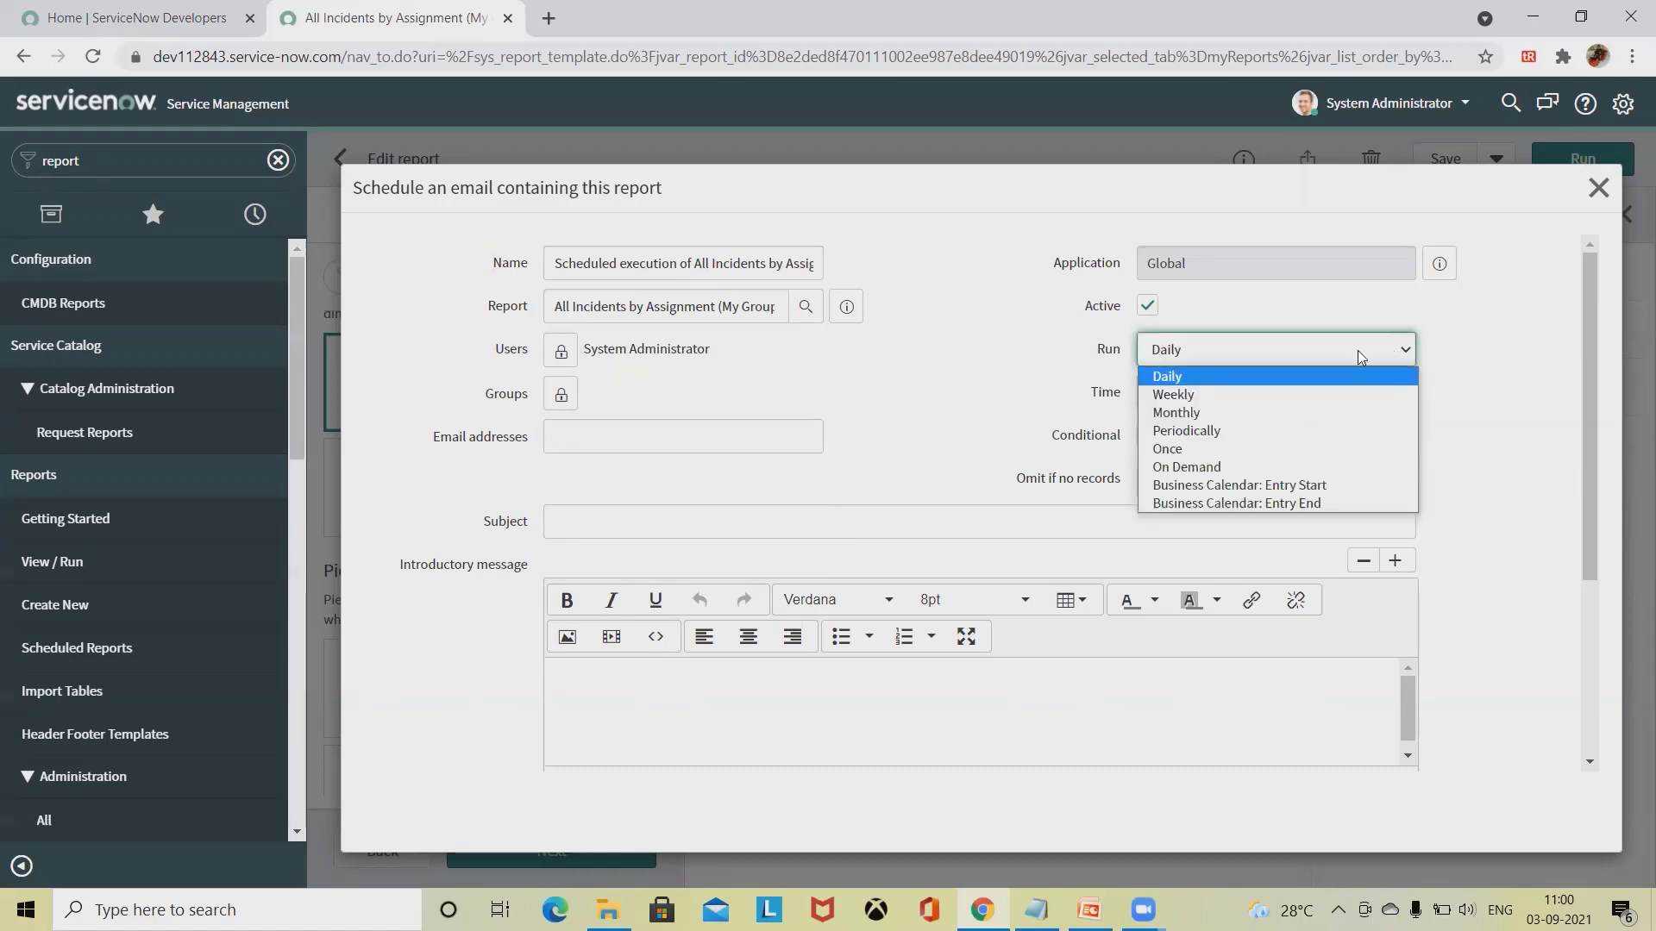
{"action": "left_click", "coordinate": [1251, 409]}
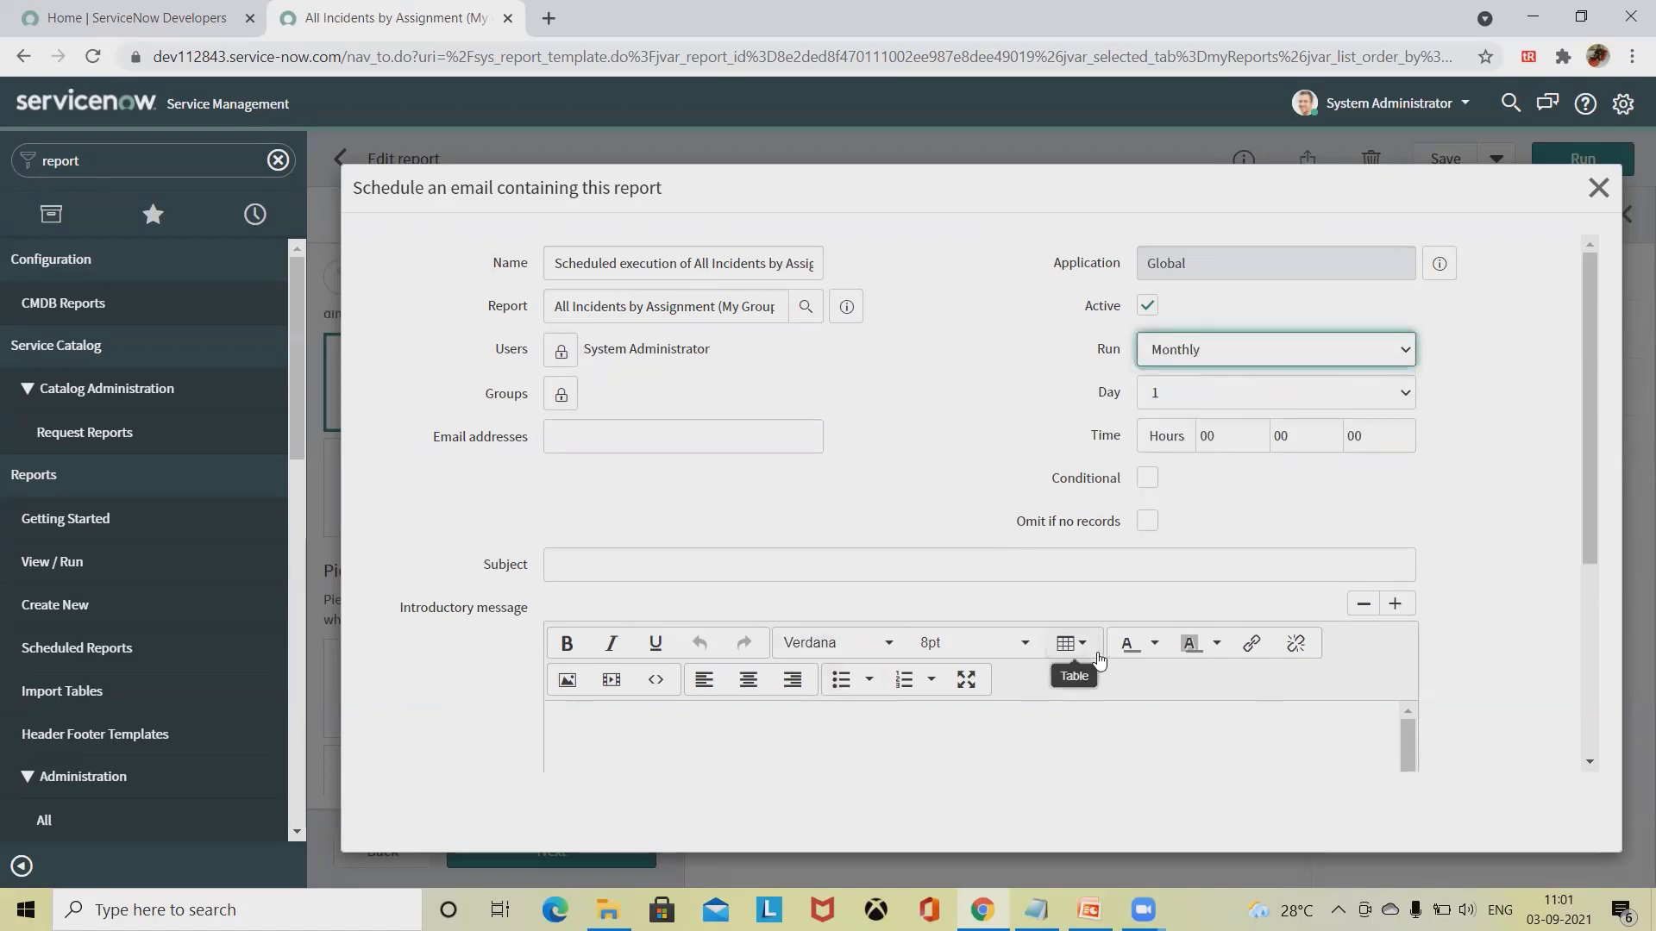
{"action": "left_click", "coordinate": [1224, 446]}
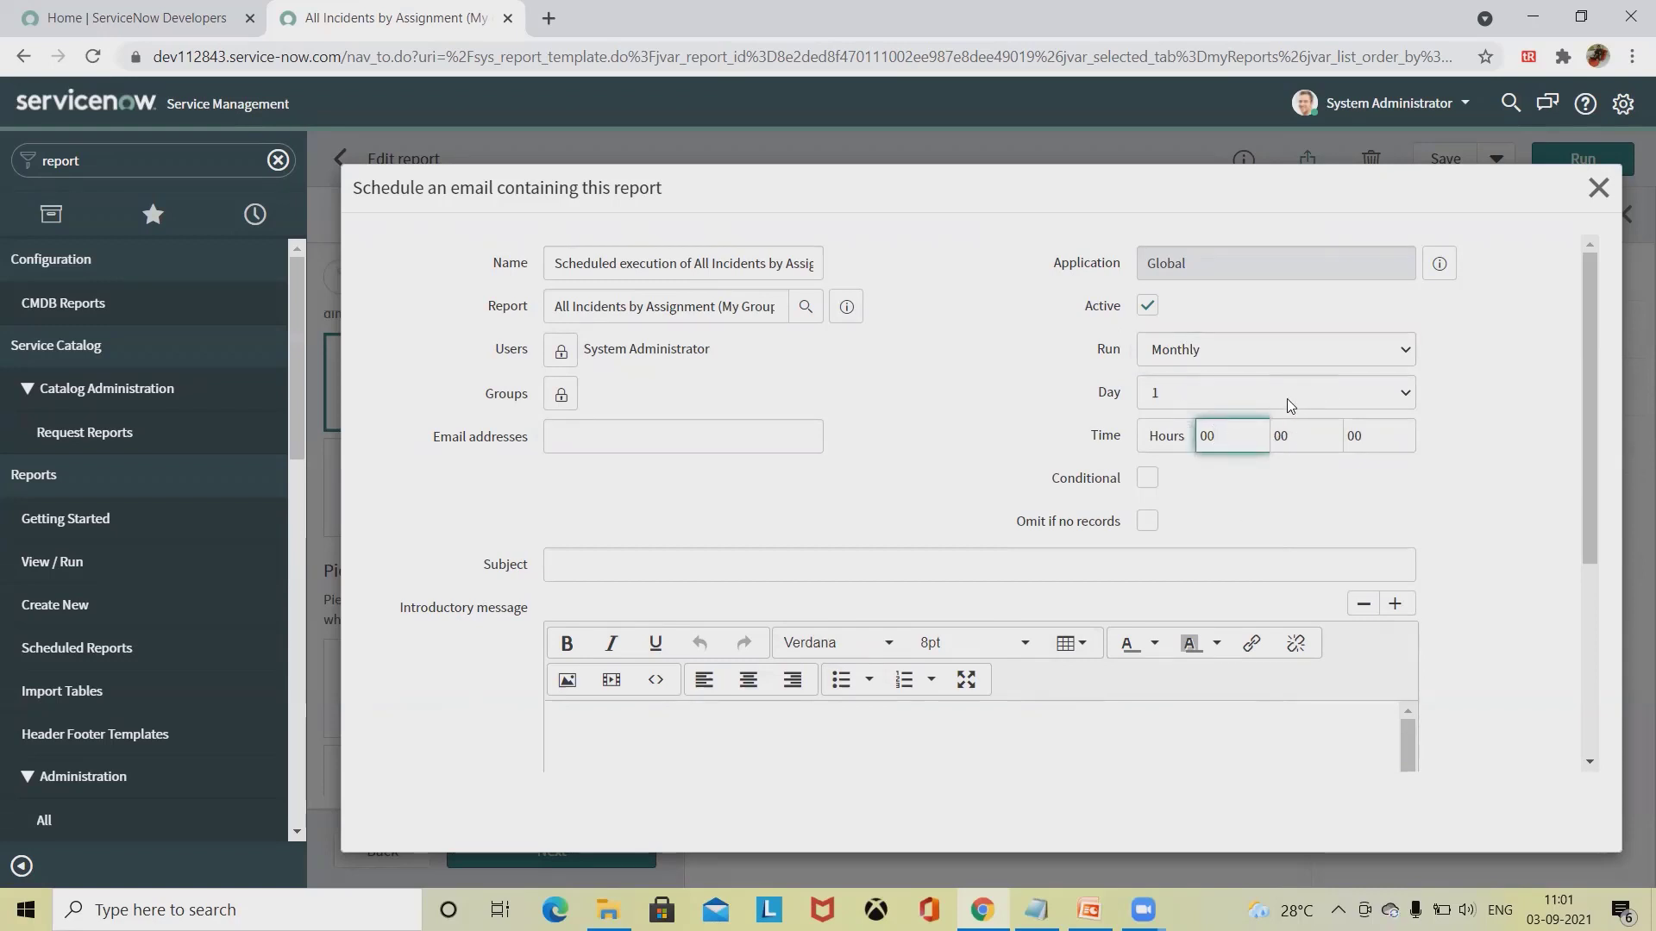
{"action": "key", "text": "BackSpace"}
{"action": "key", "text": "BackSpace"}
{"action": "type", "text": "8"}
{"action": "left_click", "coordinate": [1269, 502]}
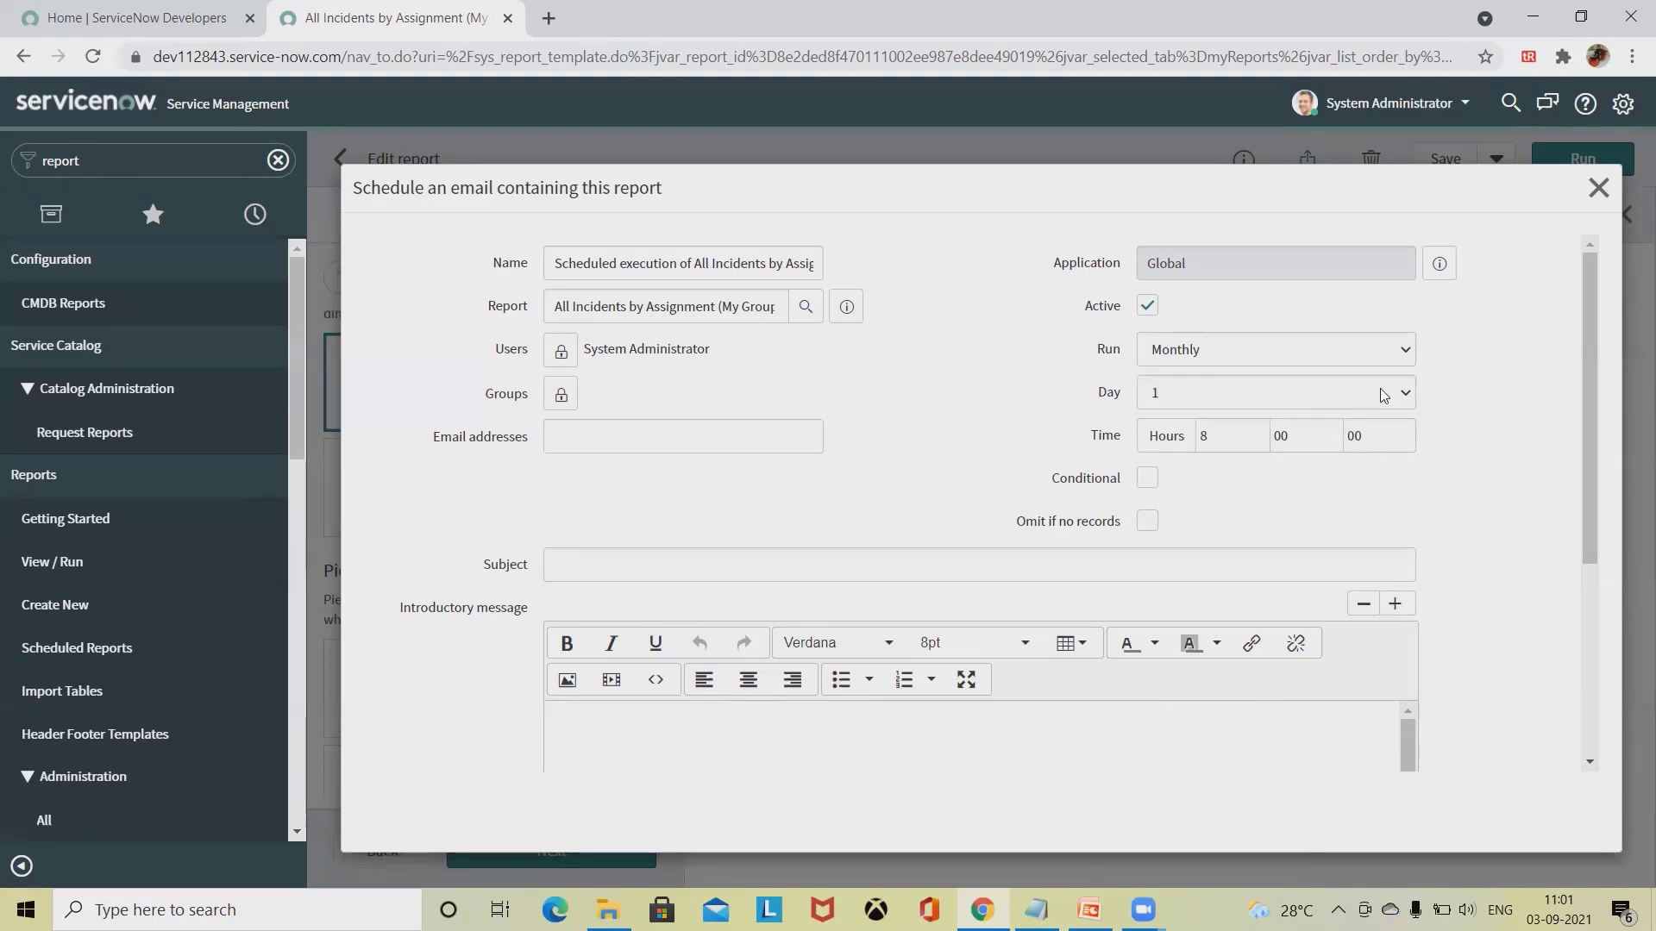
{"action": "left_click", "coordinate": [1382, 435]}
{"action": "left_click", "coordinate": [1230, 431]}
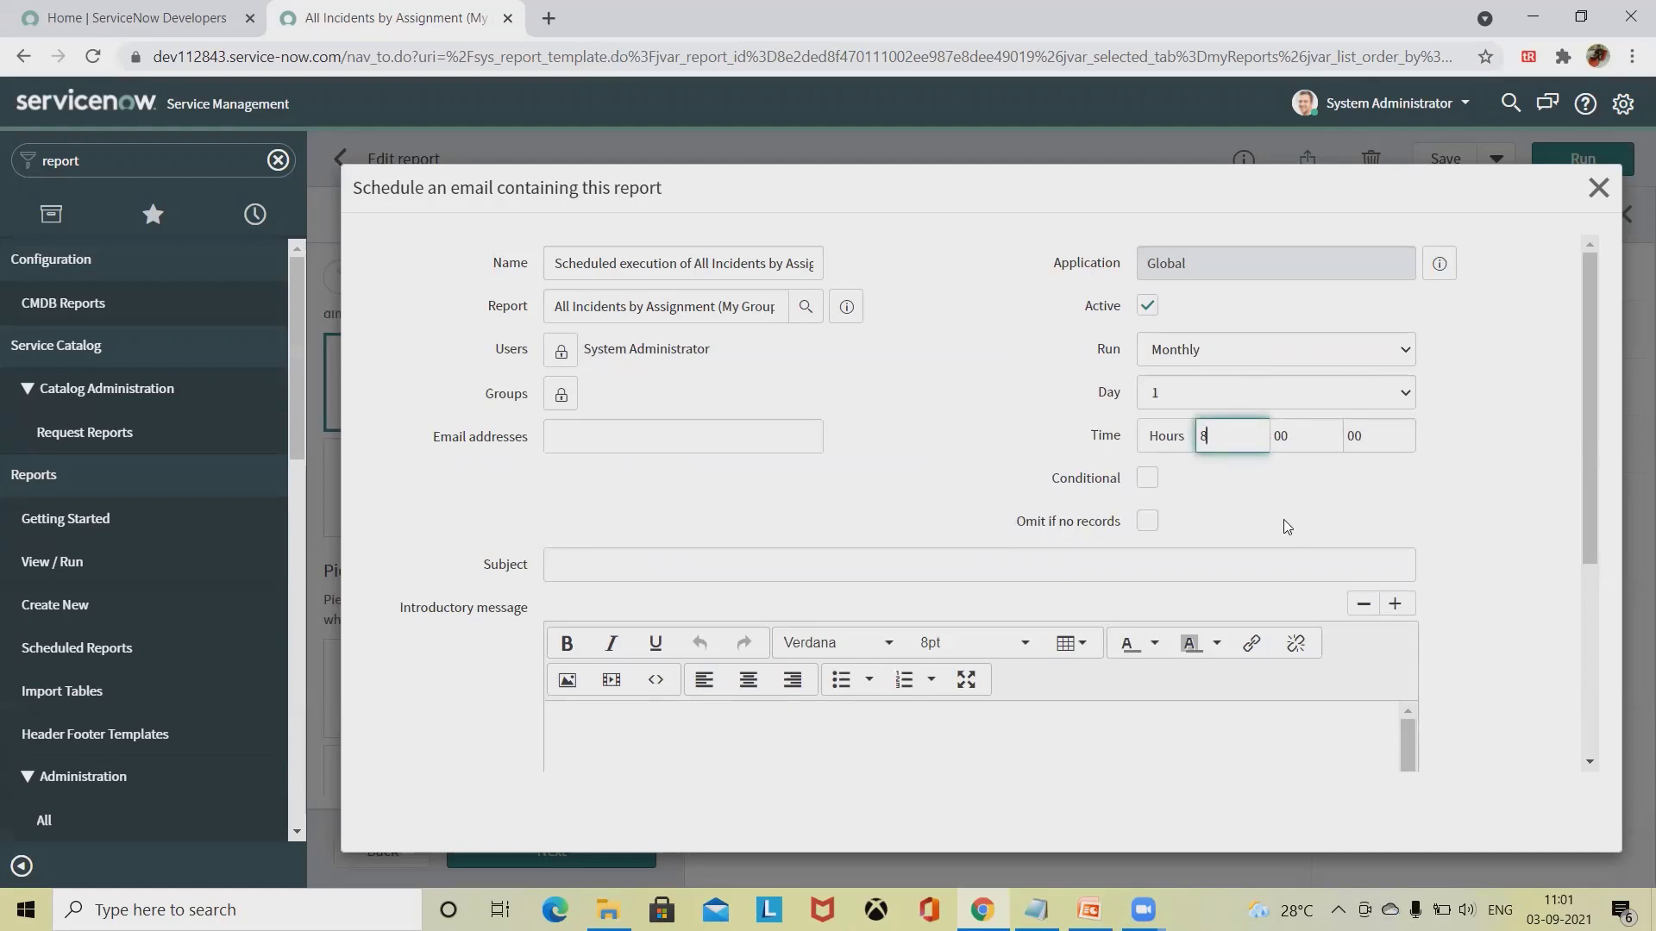
{"action": "left_click", "coordinate": [1220, 443]}
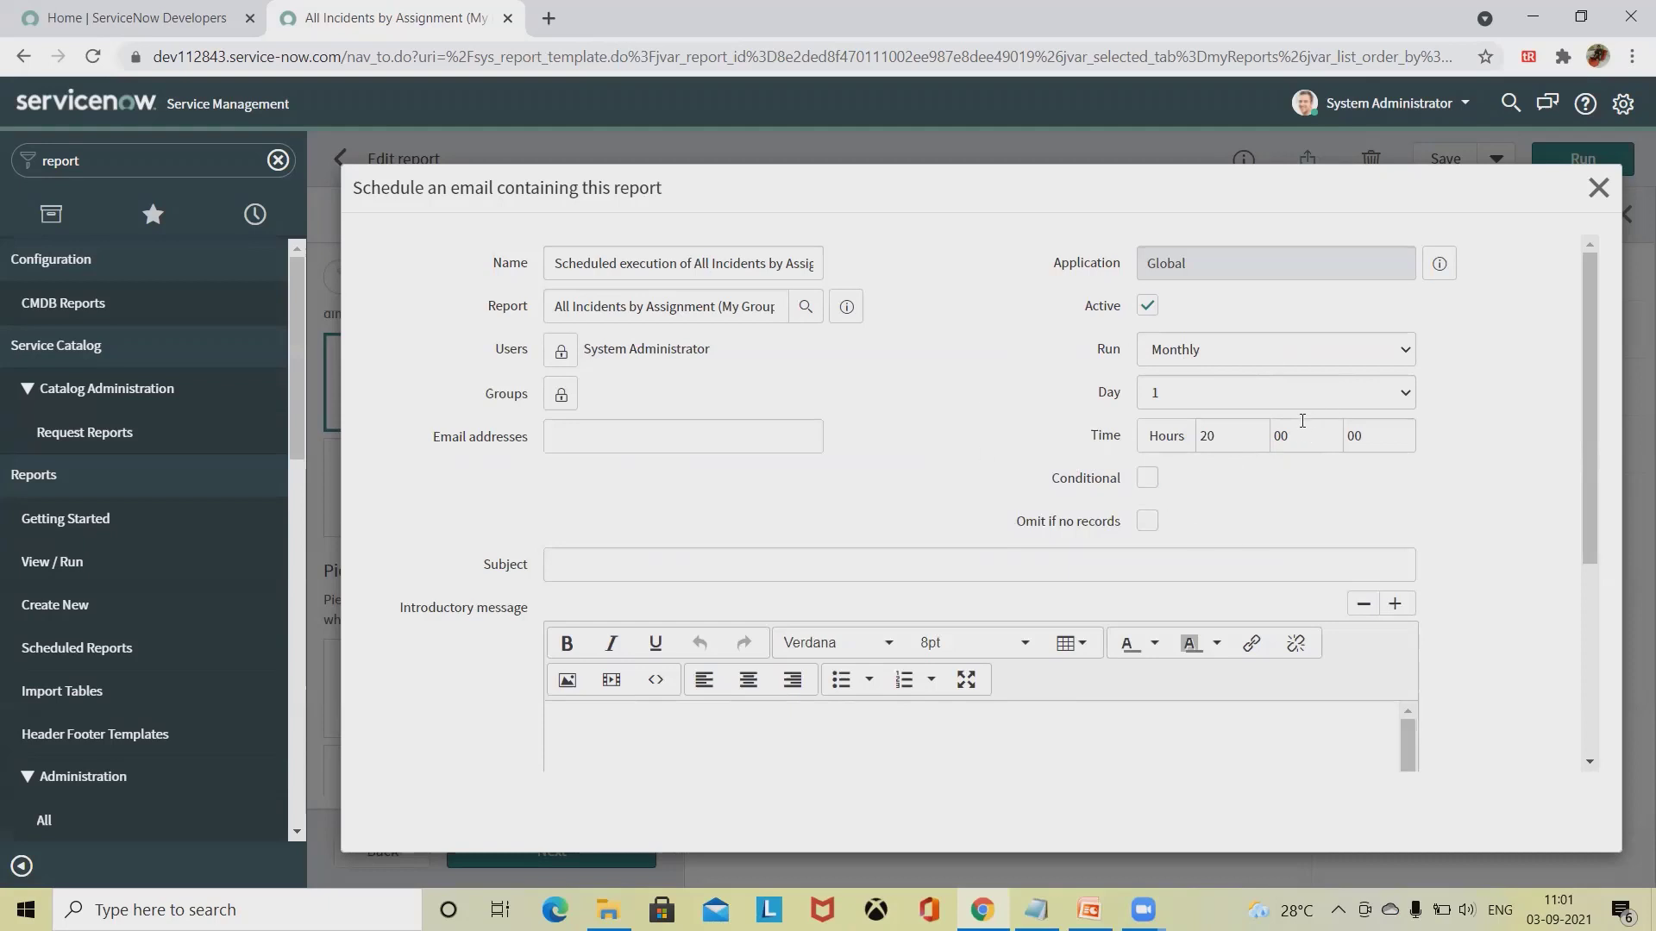
Step: Set the day of the month to 1
{"action": "left_click", "coordinate": [1371, 393]}
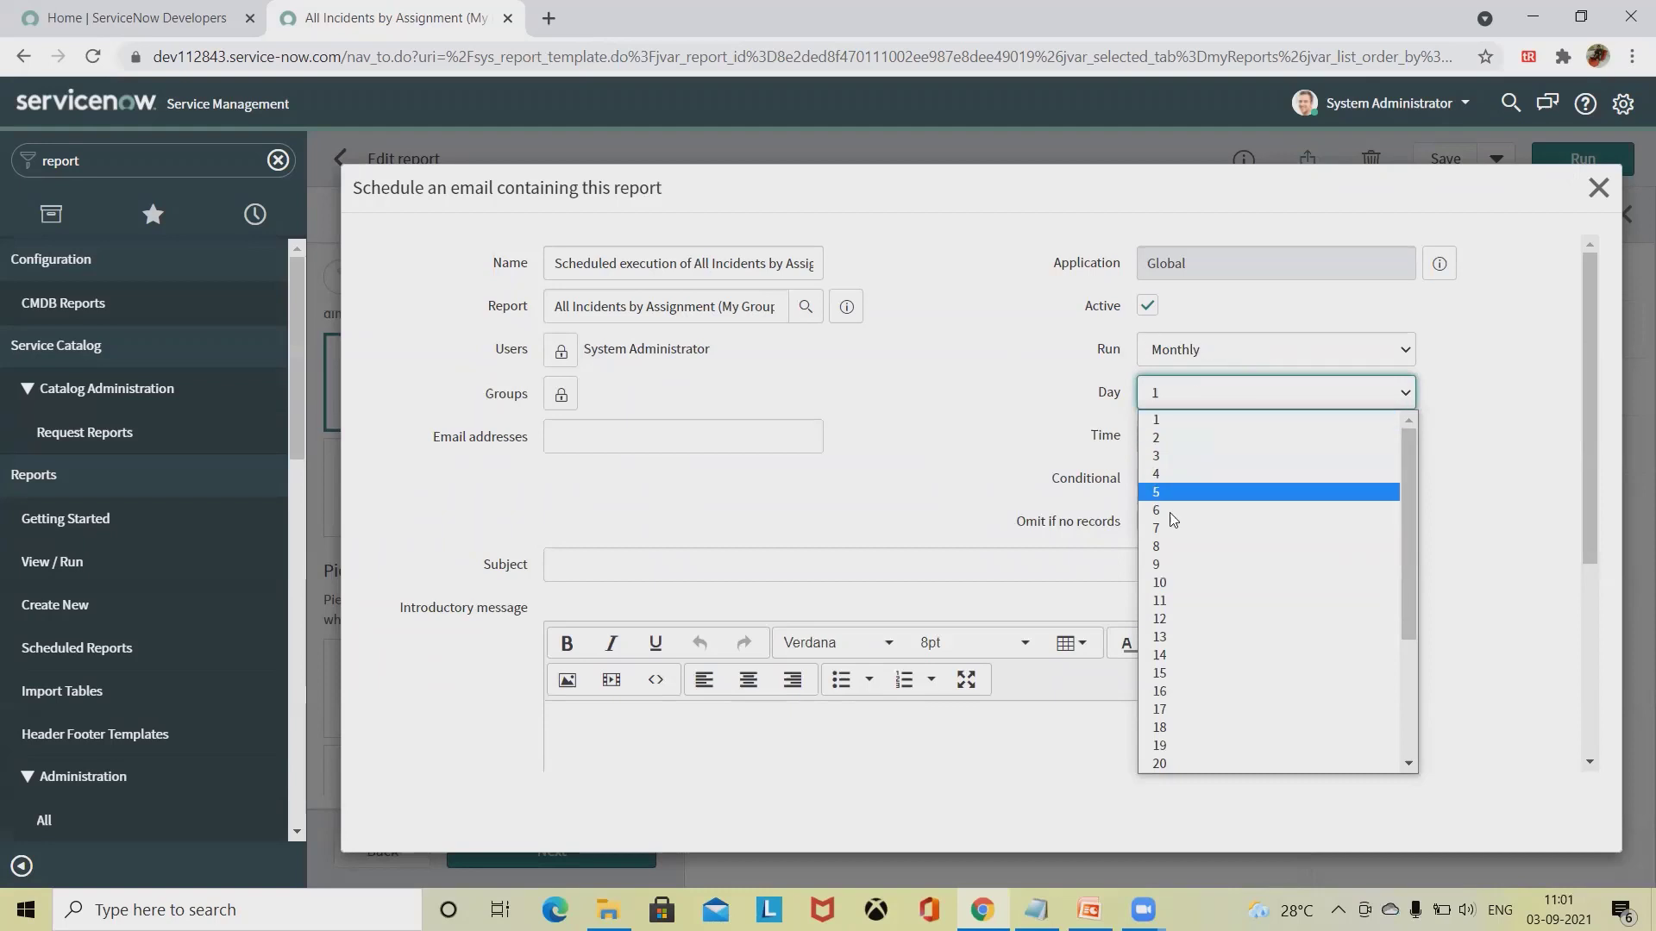
{"action": "scroll", "coordinate": [1169, 559], "scroll_direction": "down", "scroll_amount": 3}
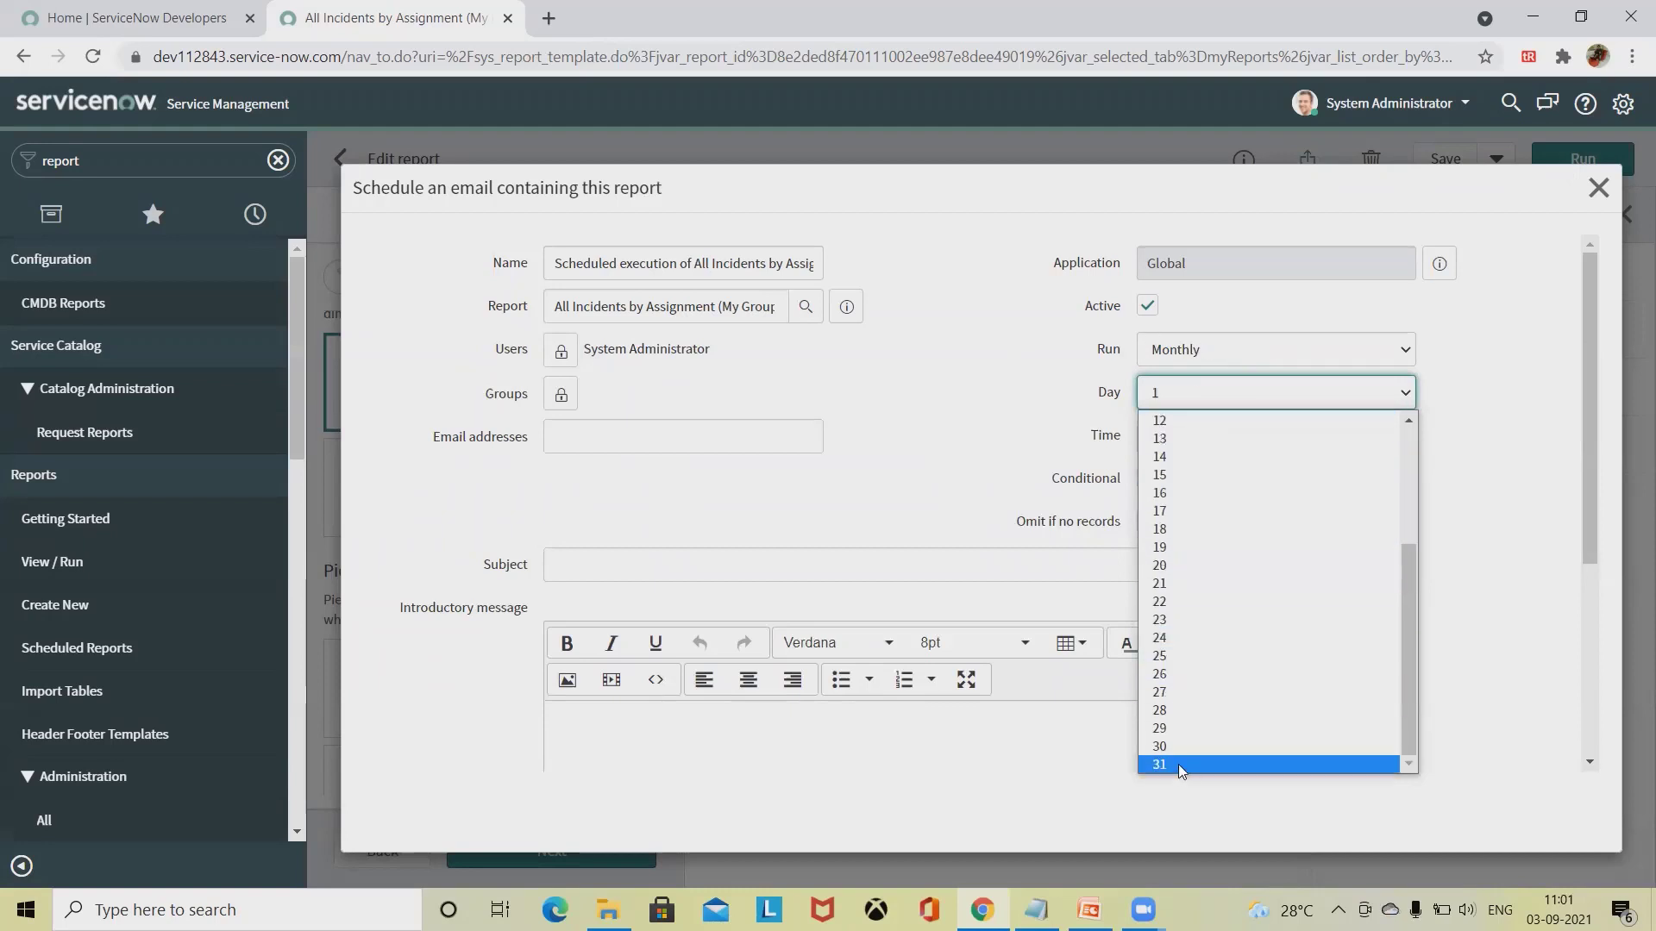
{"action": "left_click", "coordinate": [1176, 708]}
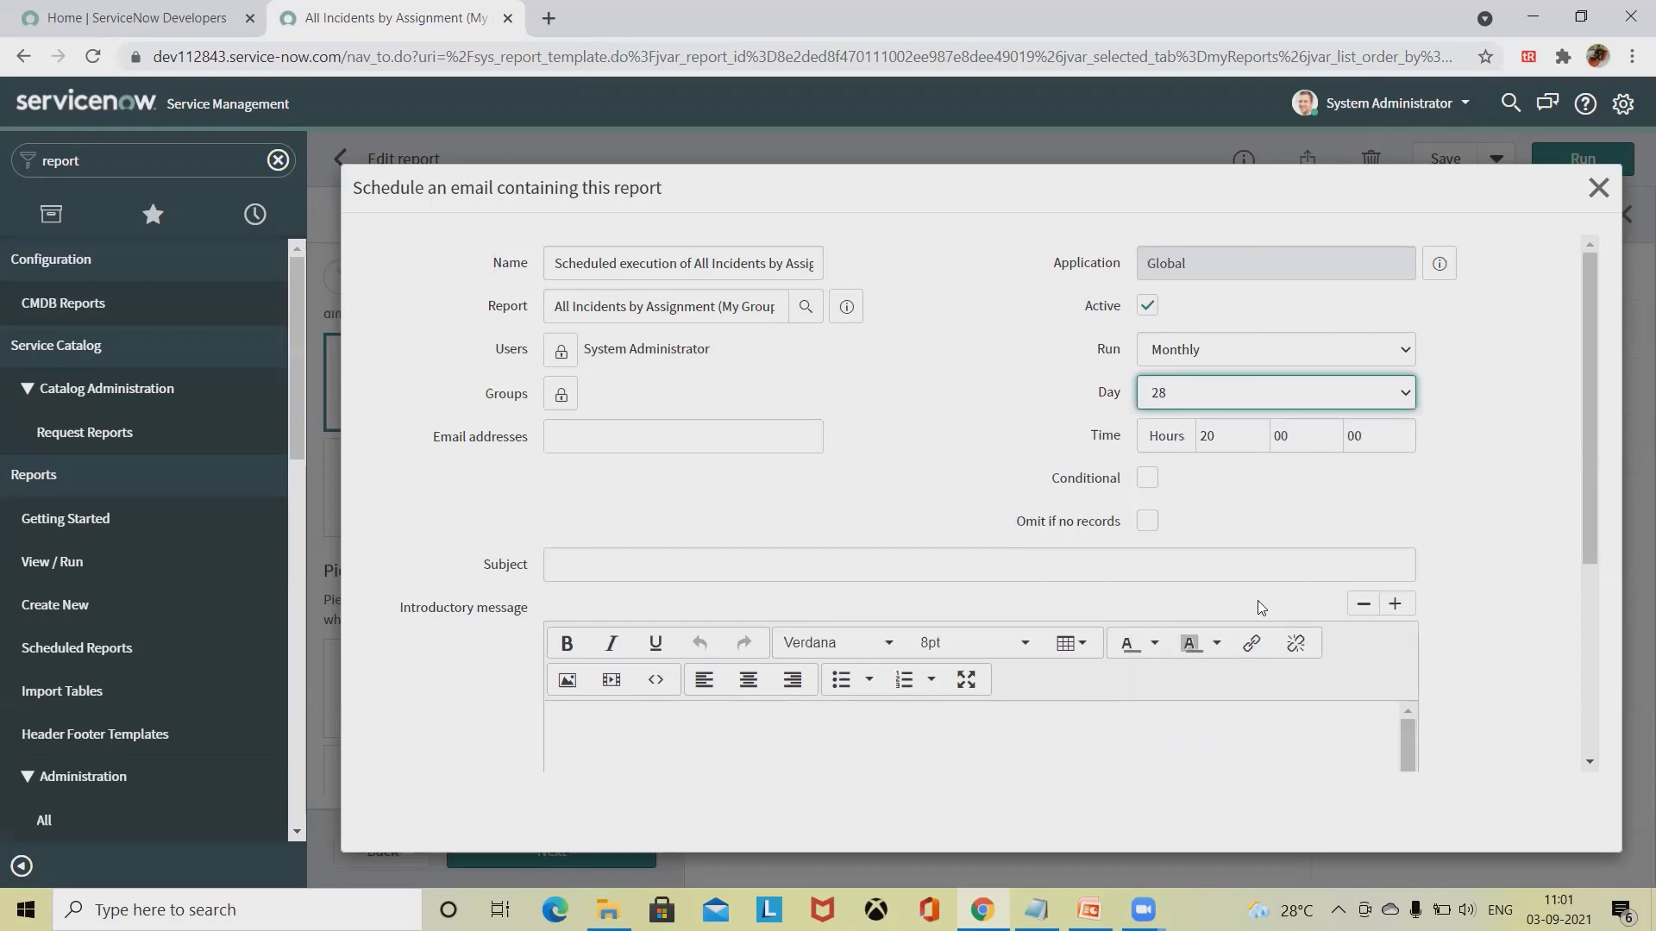
{"action": "left_click", "coordinate": [1330, 395]}
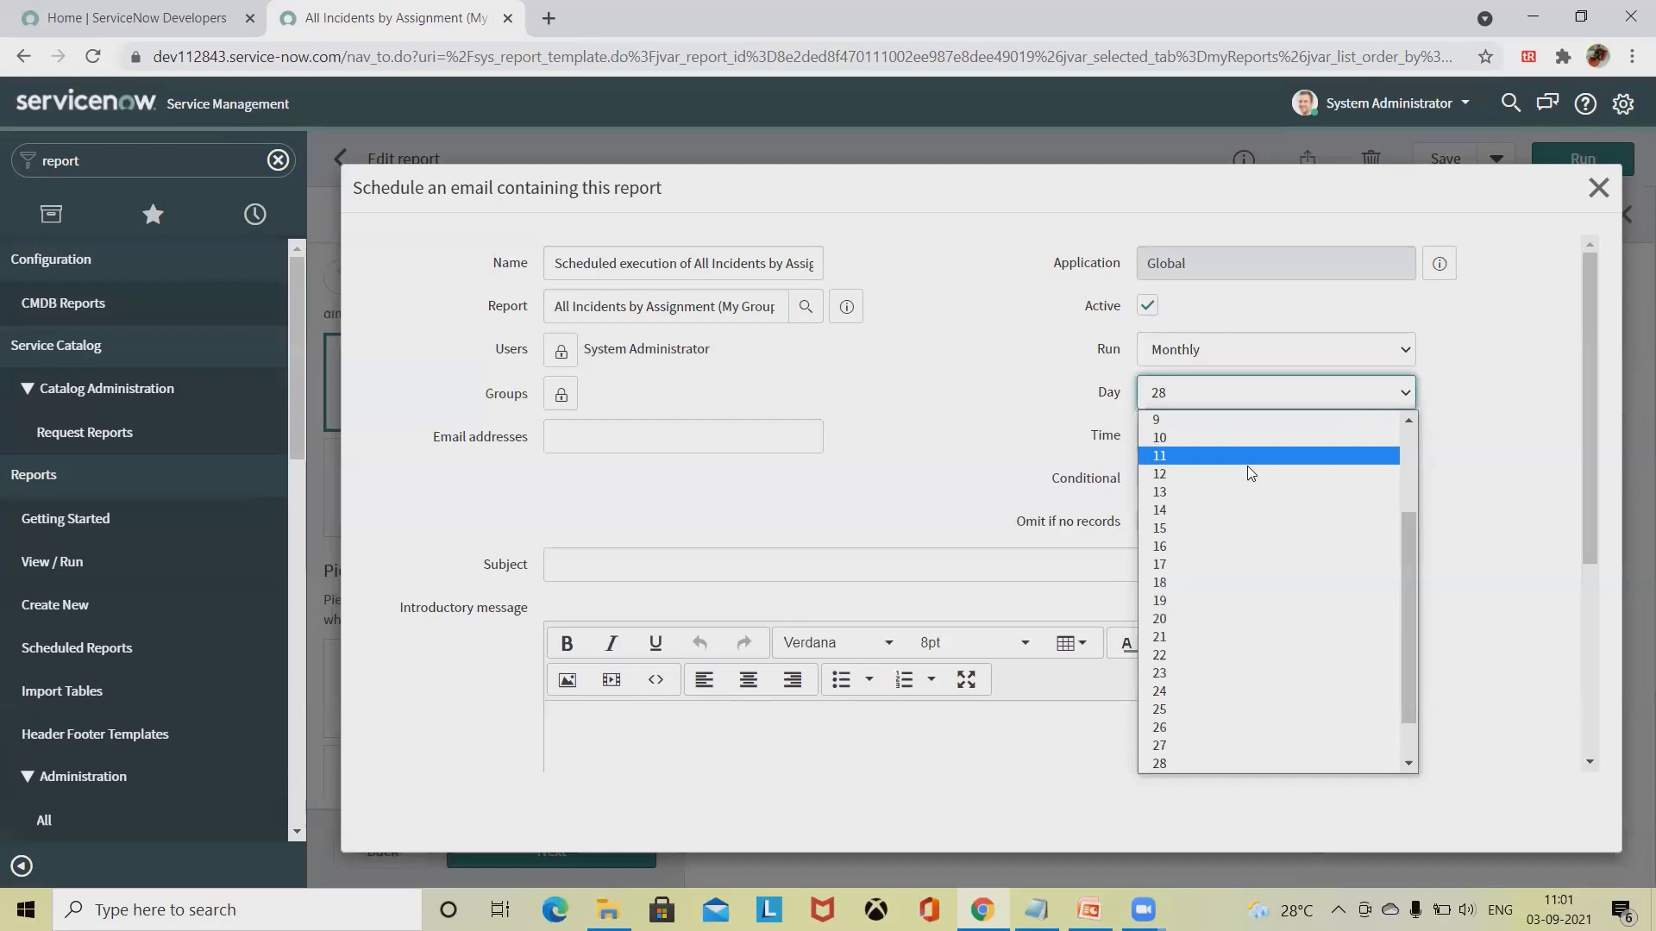
{"action": "scroll", "coordinate": [1347, 497], "scroll_direction": "up", "scroll_amount": 3}
{"action": "left_click", "coordinate": [1247, 420]}
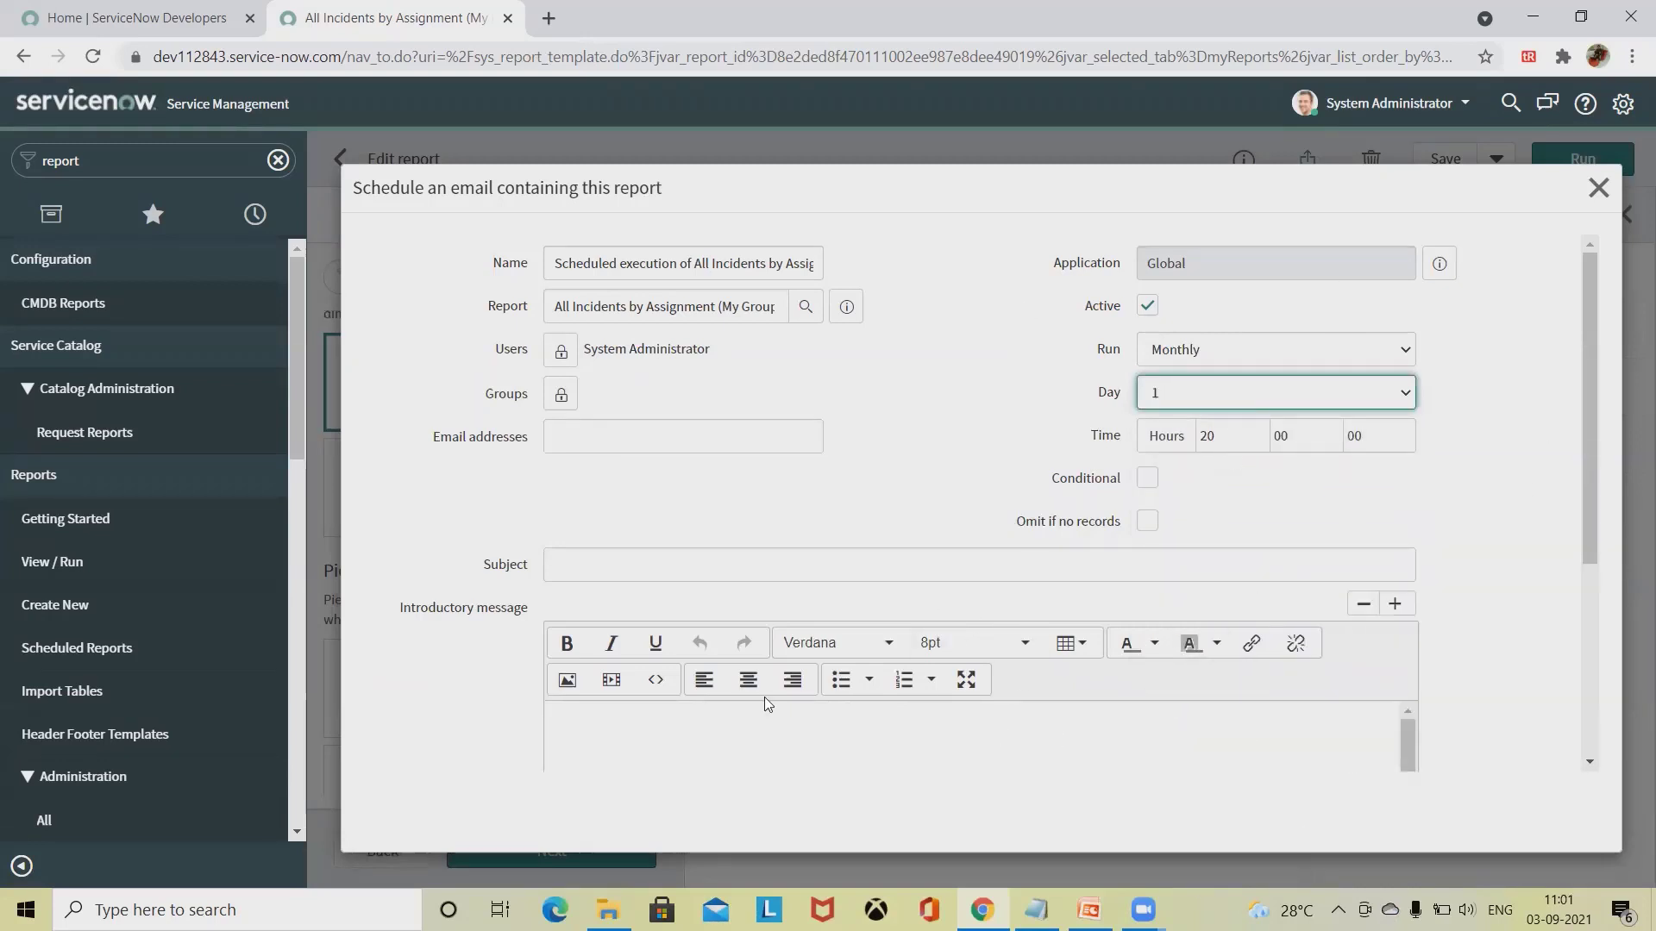
Step: Enter the email subject 'Report from servicenow'
{"action": "left_click", "coordinate": [745, 577]}
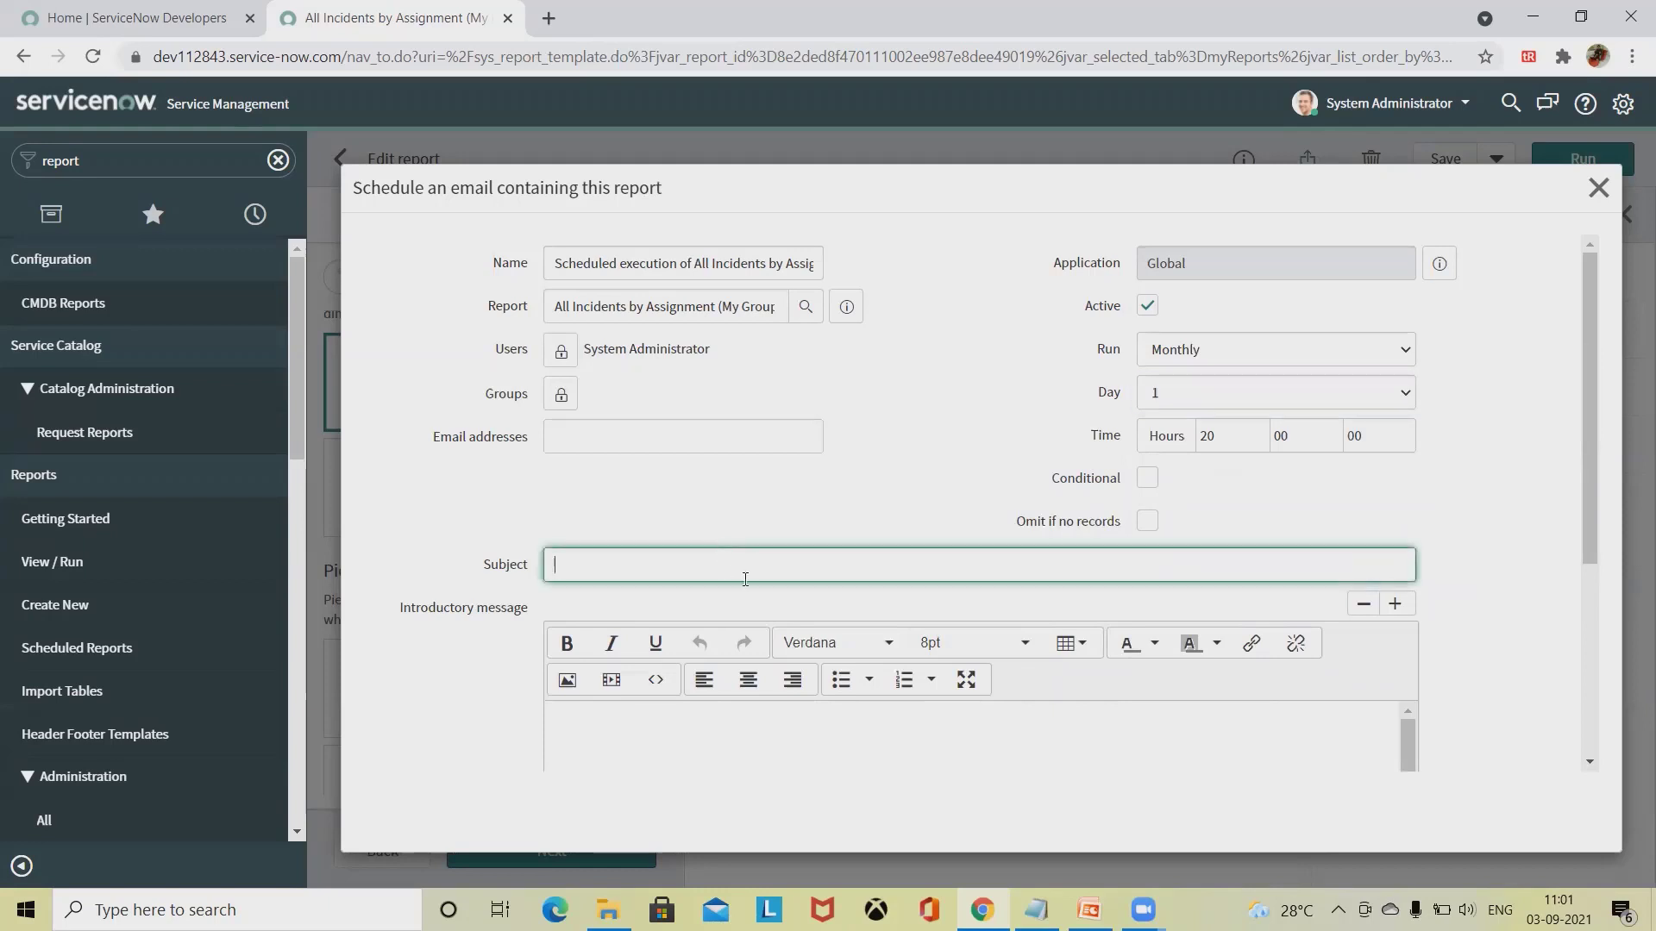
{"action": "type", "text": "Report from servicenow"}
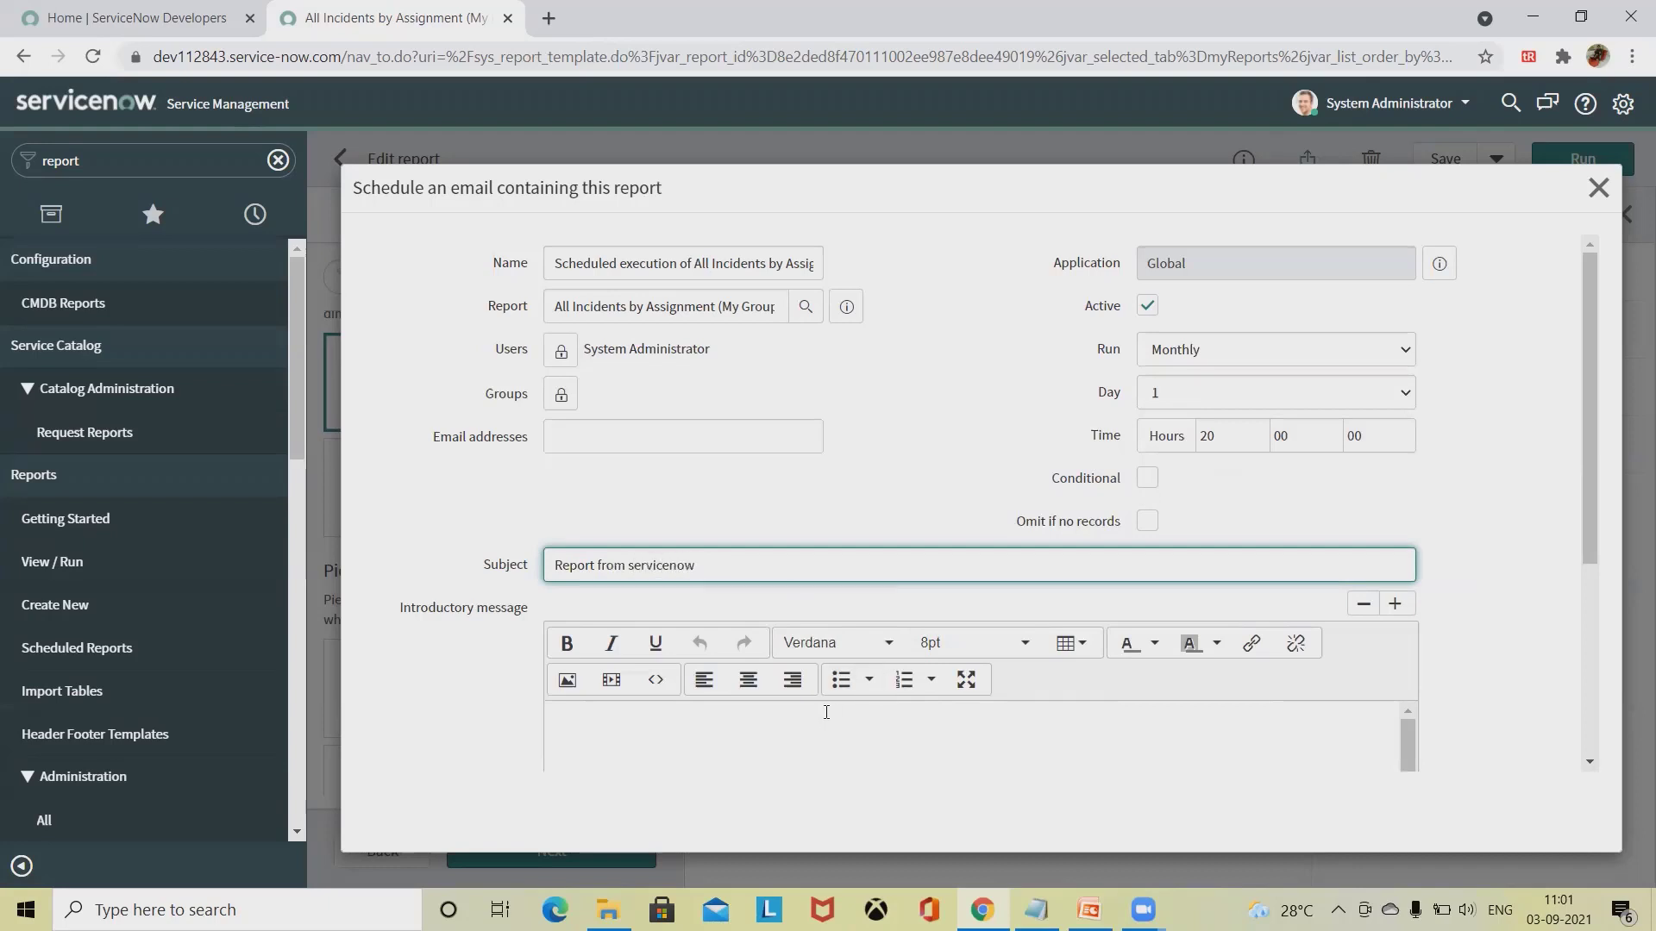
{"action": "left_click", "coordinate": [1066, 726]}
{"action": "scroll", "coordinate": [1495, 491], "scroll_direction": "down", "scroll_amount": 4}
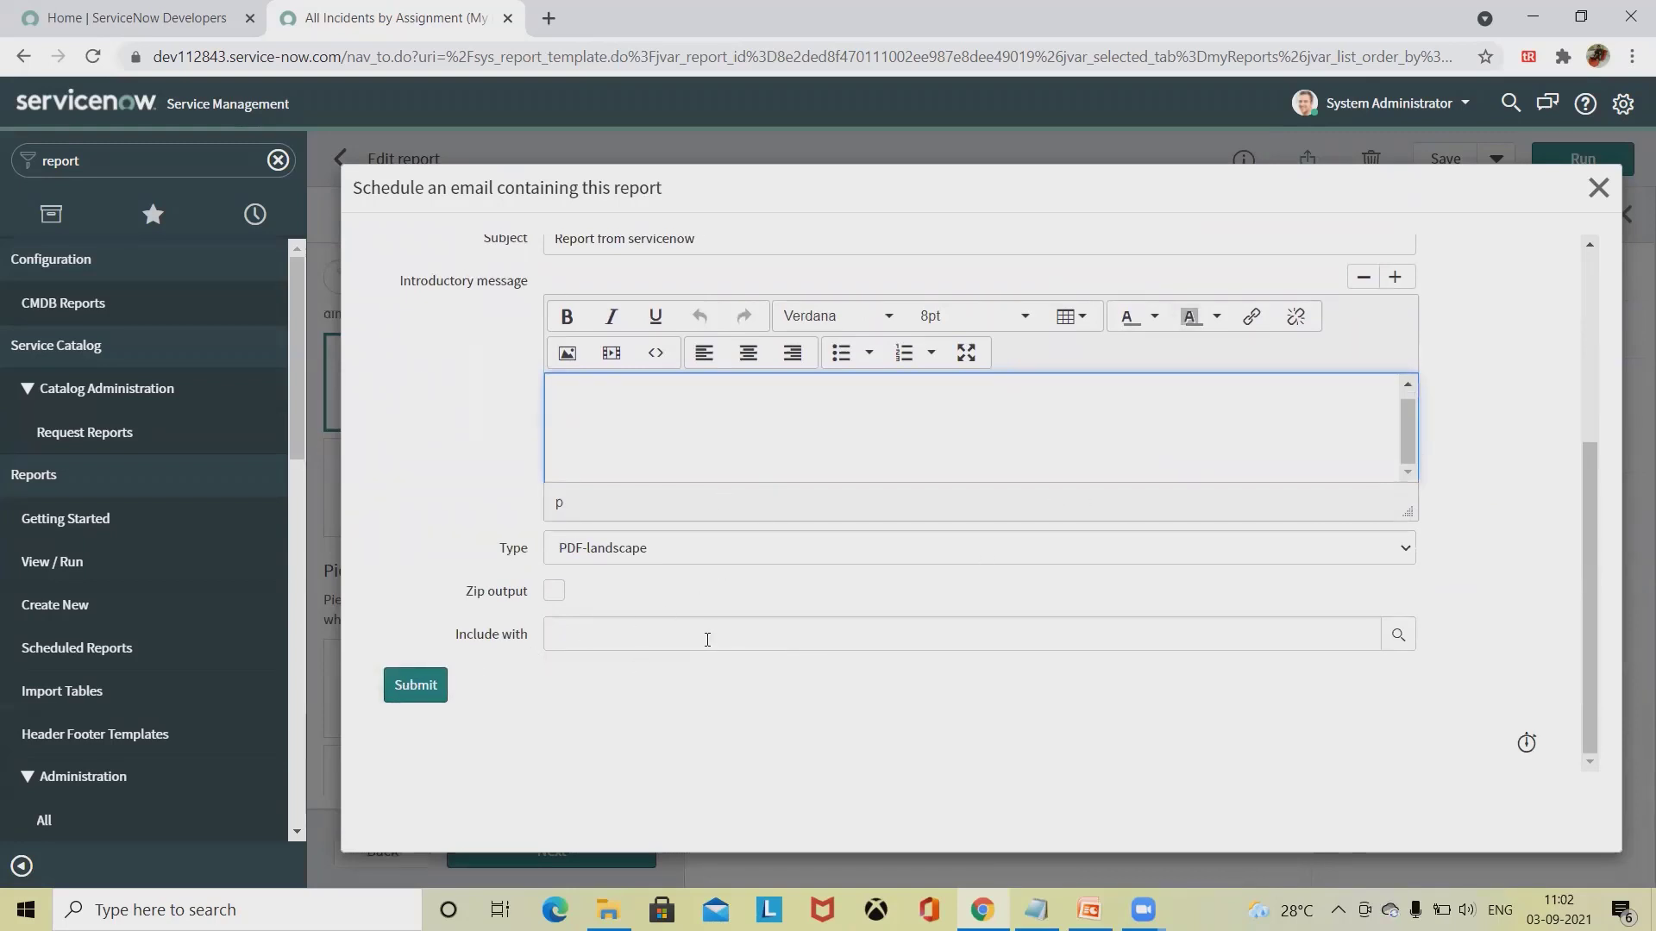
Step: Save the monthly schedule, then start a new record from the Scheduled Email of Reports list
{"action": "left_click", "coordinate": [412, 689]}
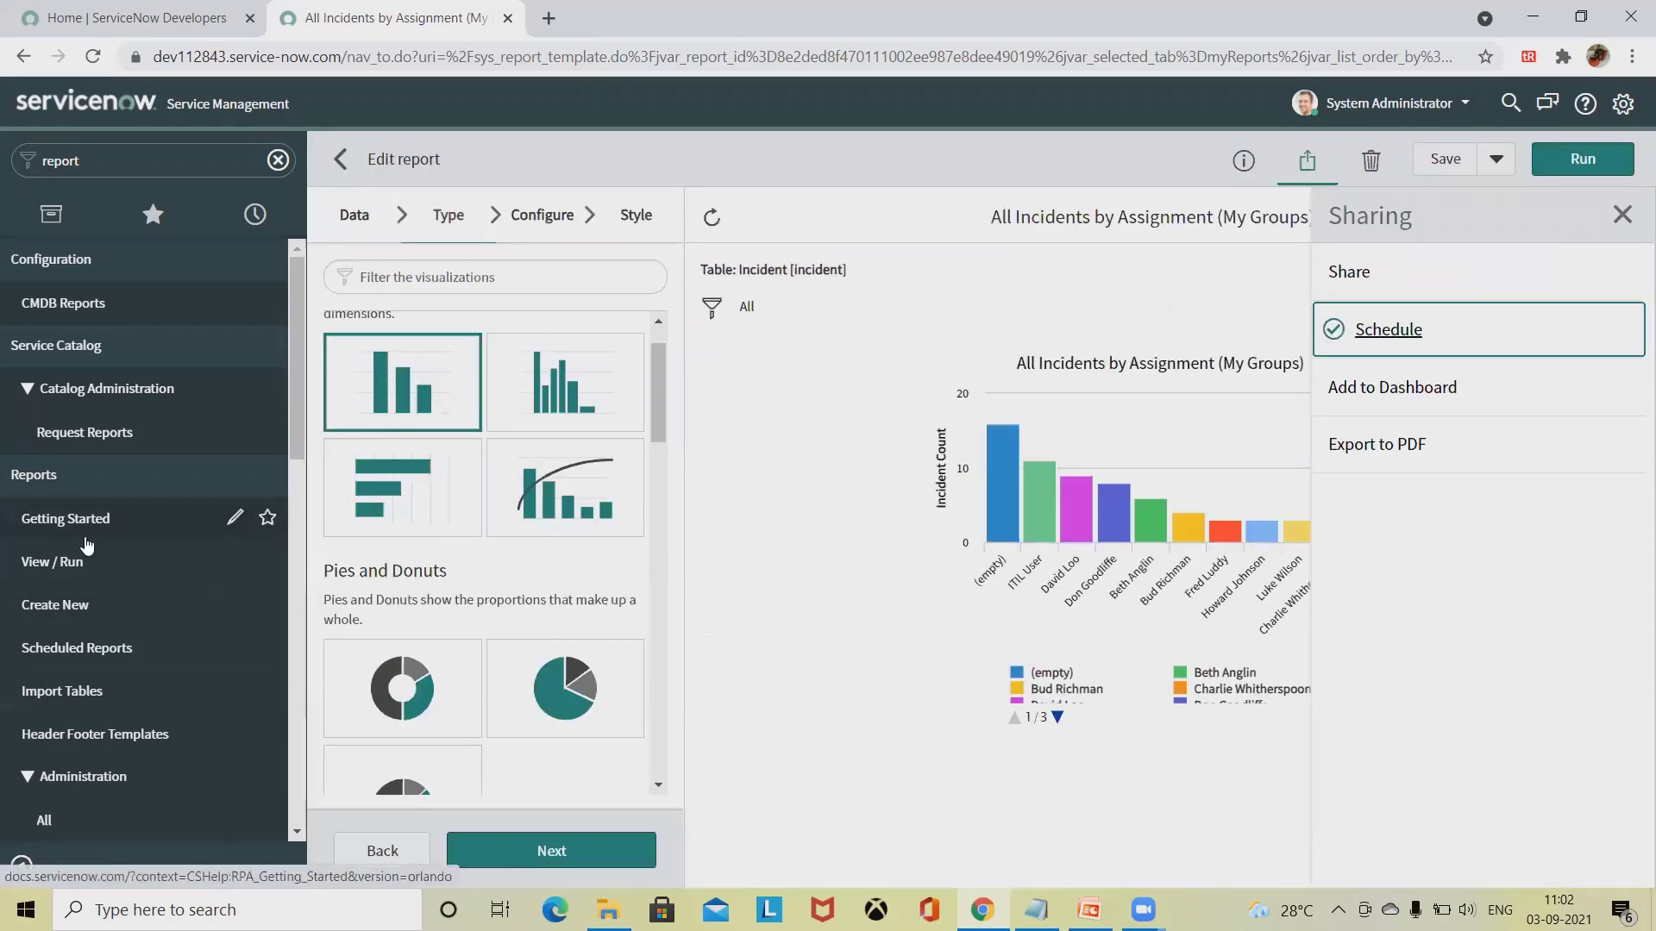
{"action": "left_click", "coordinate": [99, 658]}
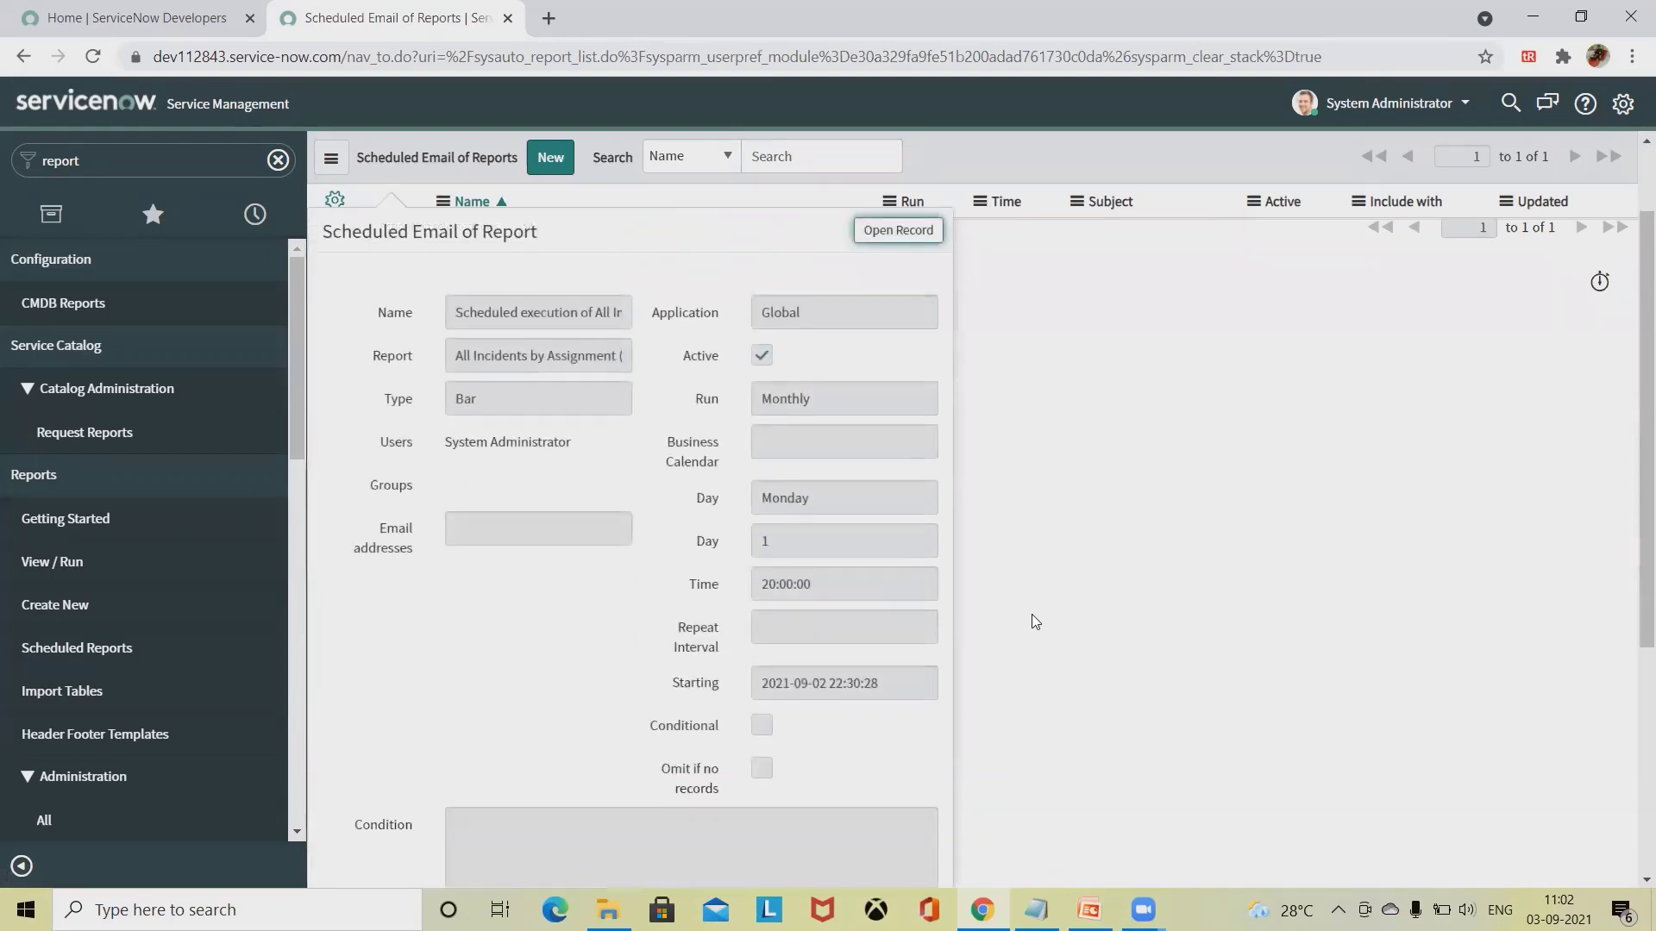
{"action": "scroll", "coordinate": [930, 688], "scroll_direction": "down", "scroll_amount": 6}
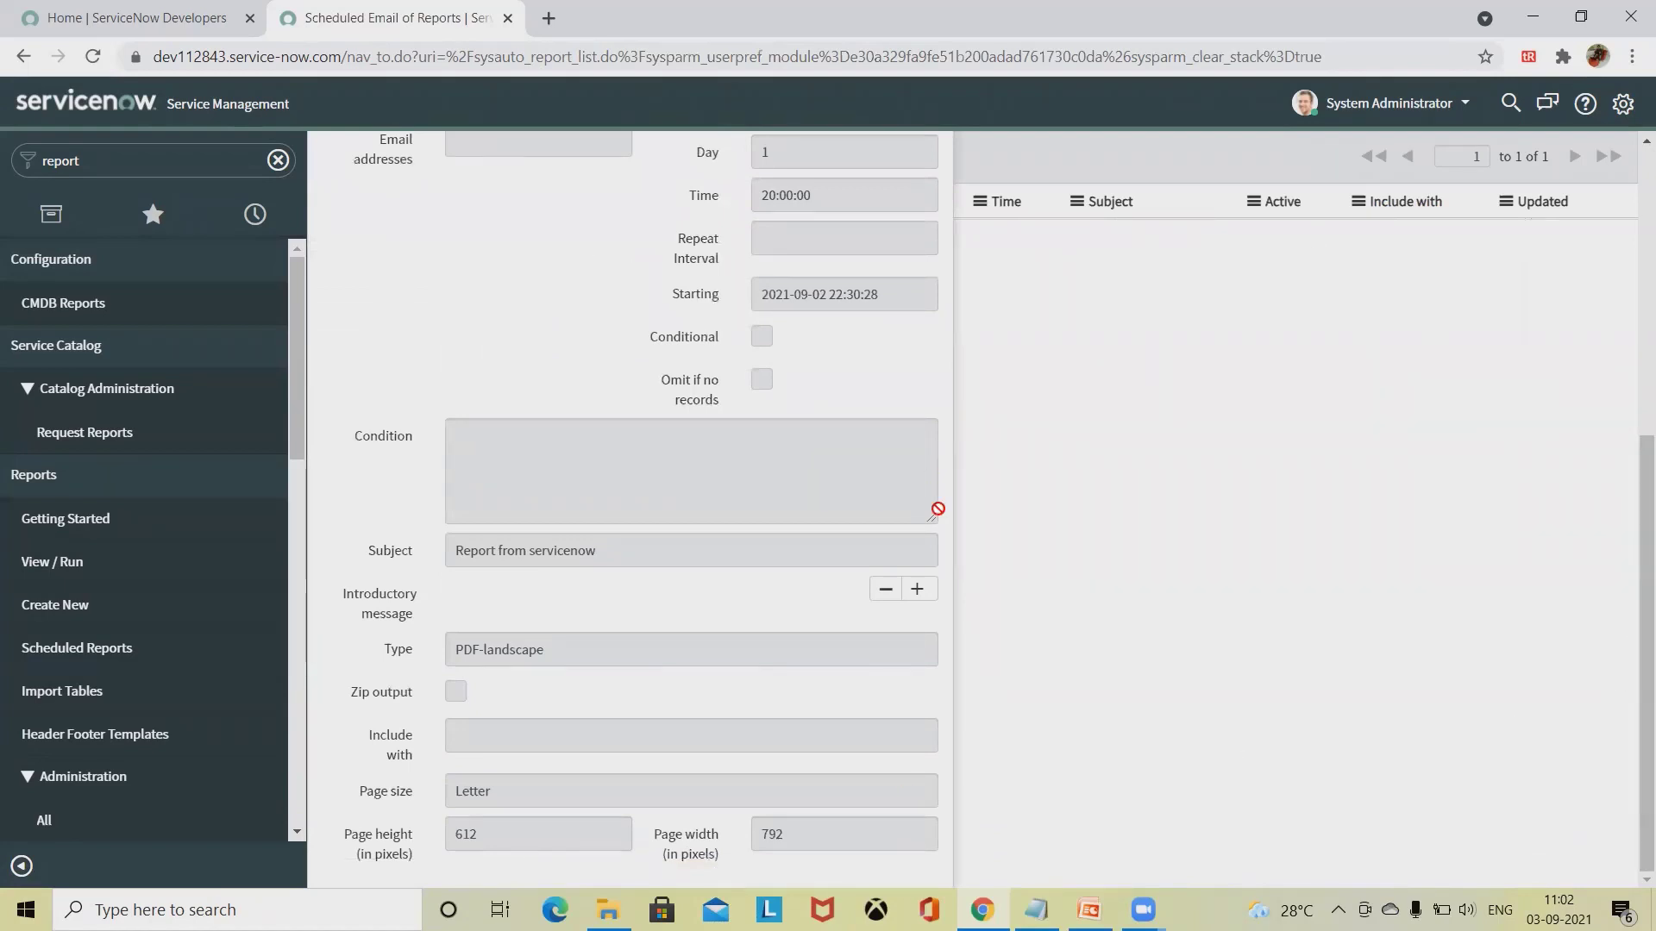
{"action": "scroll", "coordinate": [940, 510], "scroll_direction": "up", "scroll_amount": 6}
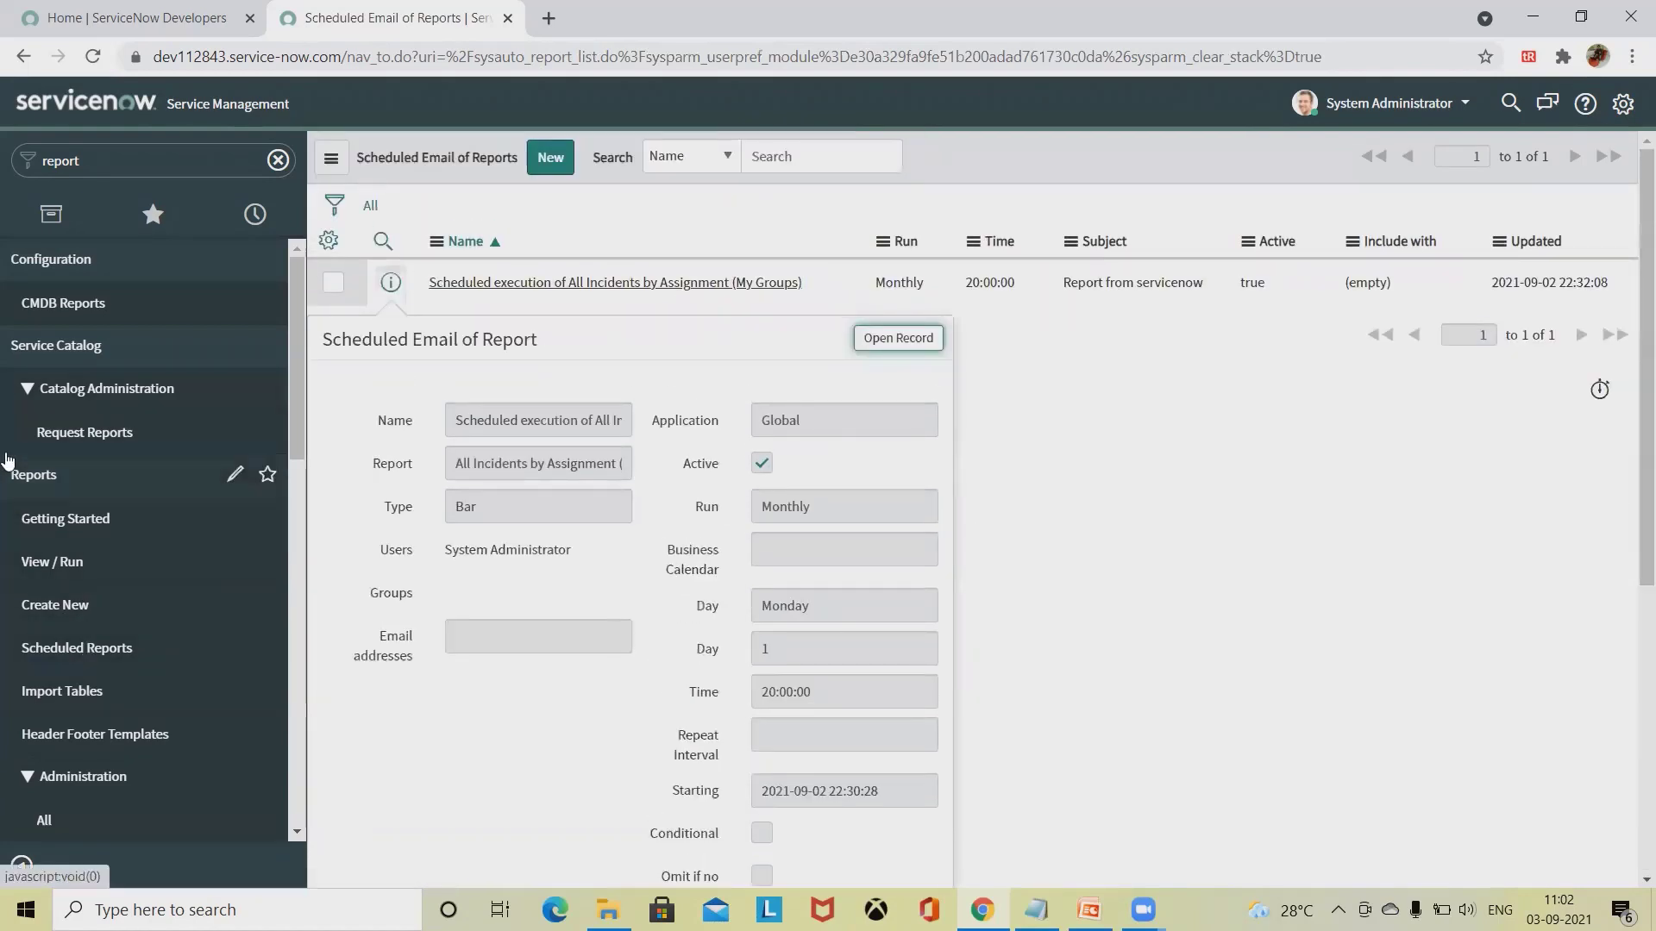
{"action": "left_click", "coordinate": [551, 160]}
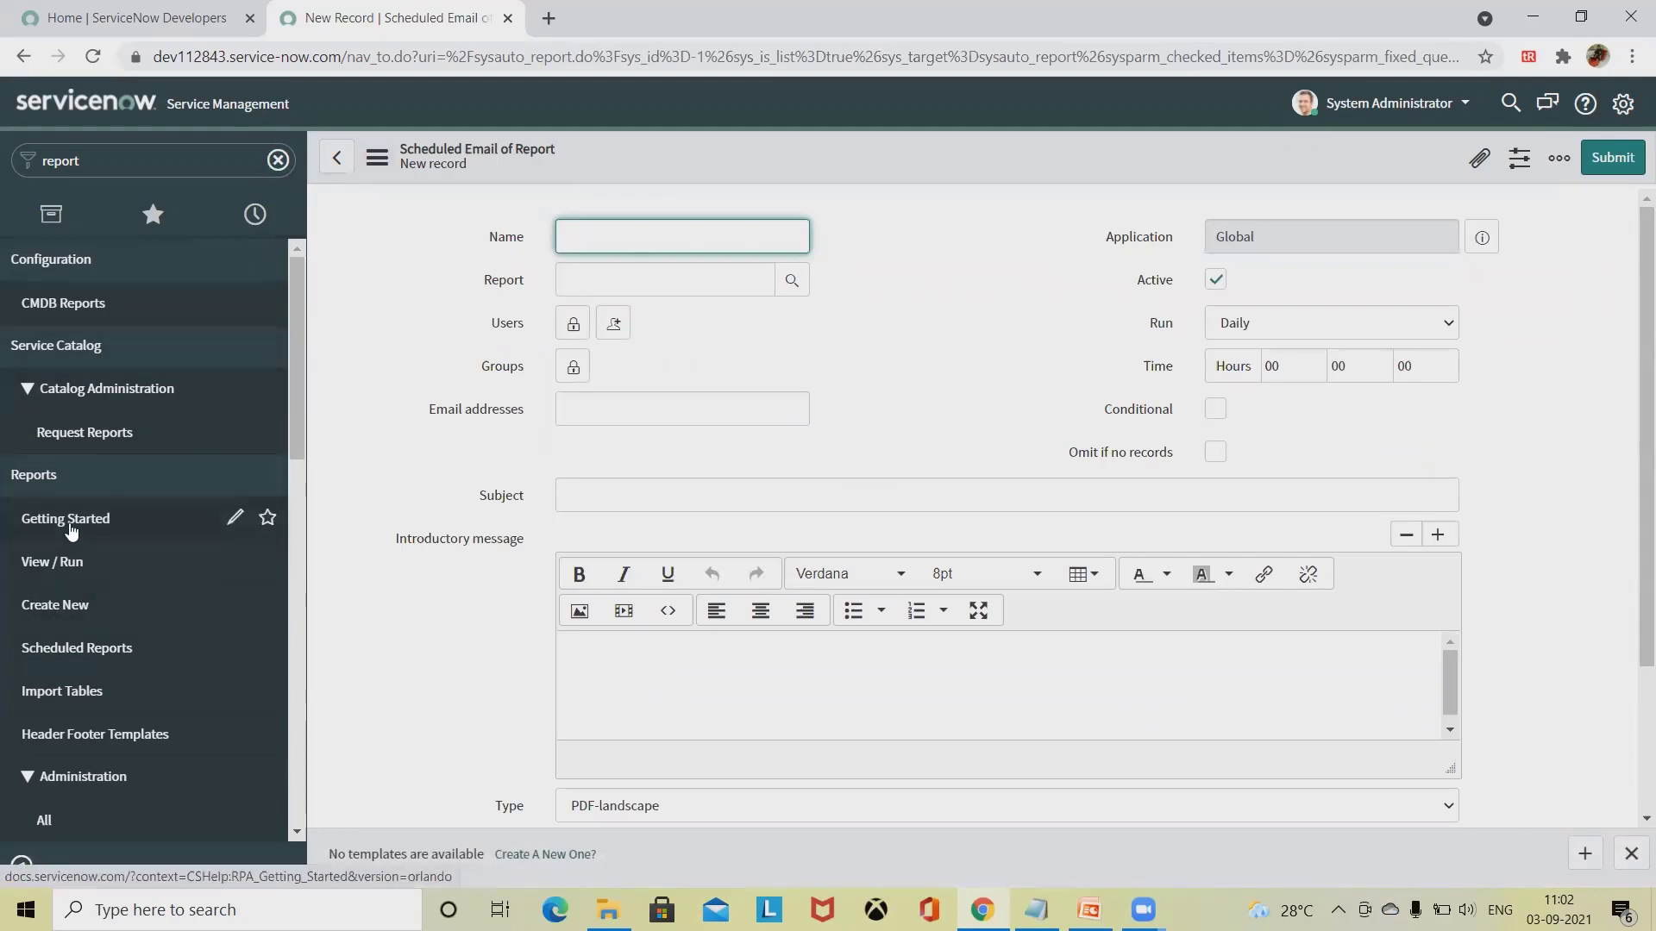
Step: Create a new report and name it 'New Report'
{"action": "left_click", "coordinate": [72, 565]}
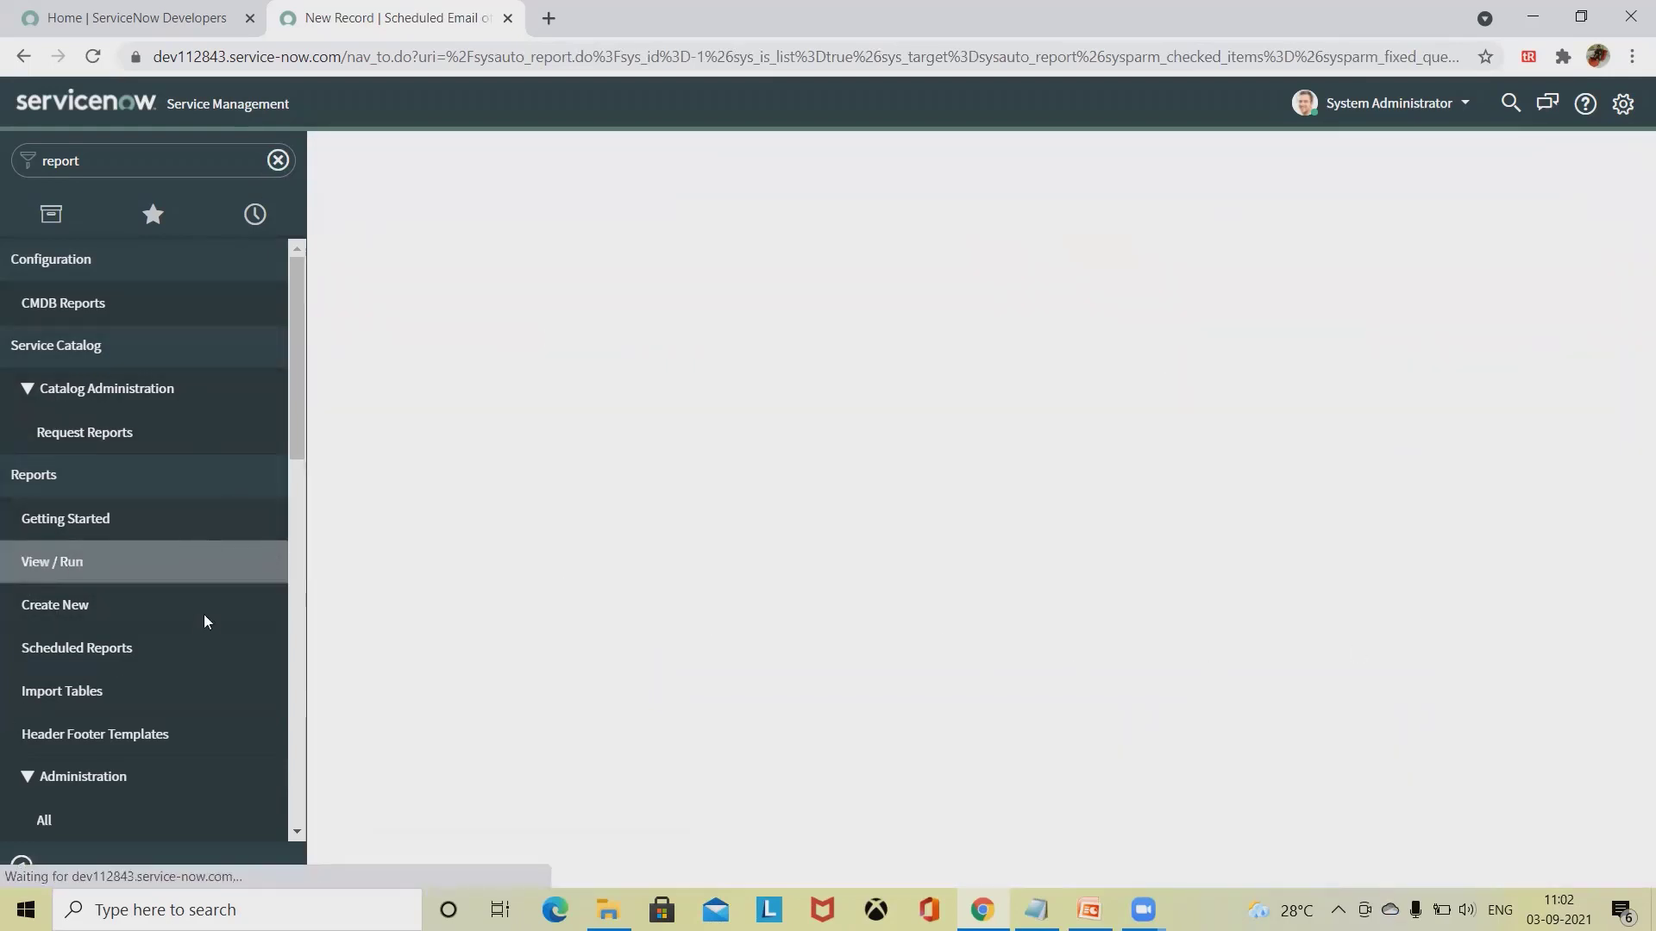
{"action": "left_click", "coordinate": [73, 604]}
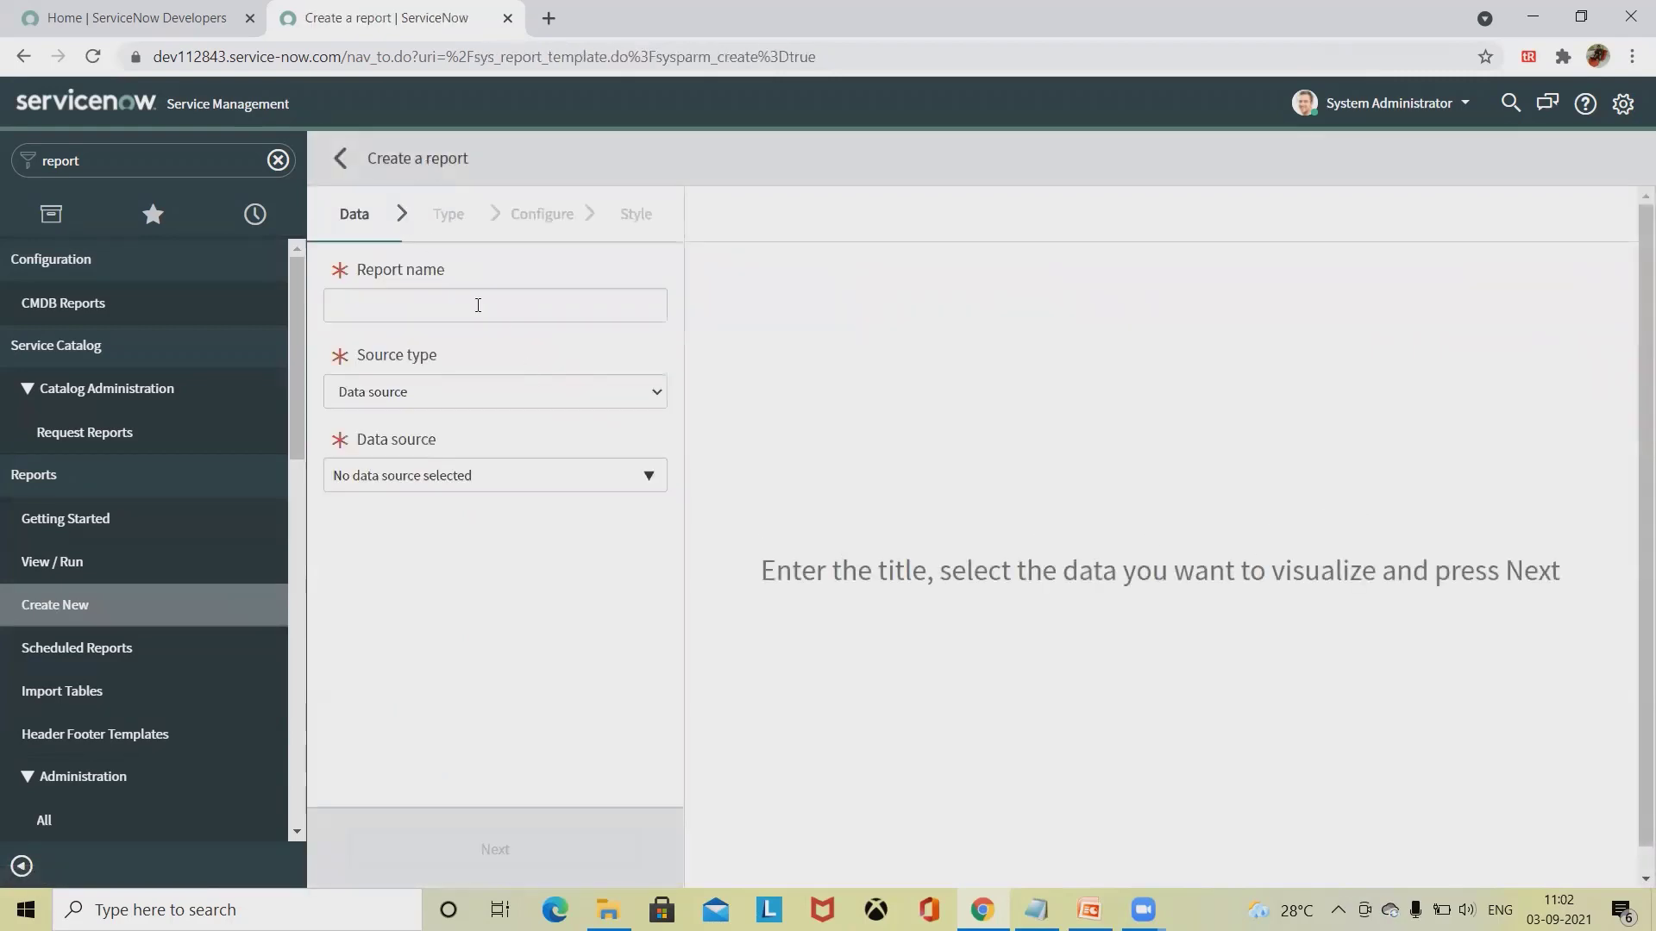
{"action": "left_click", "coordinate": [475, 305]}
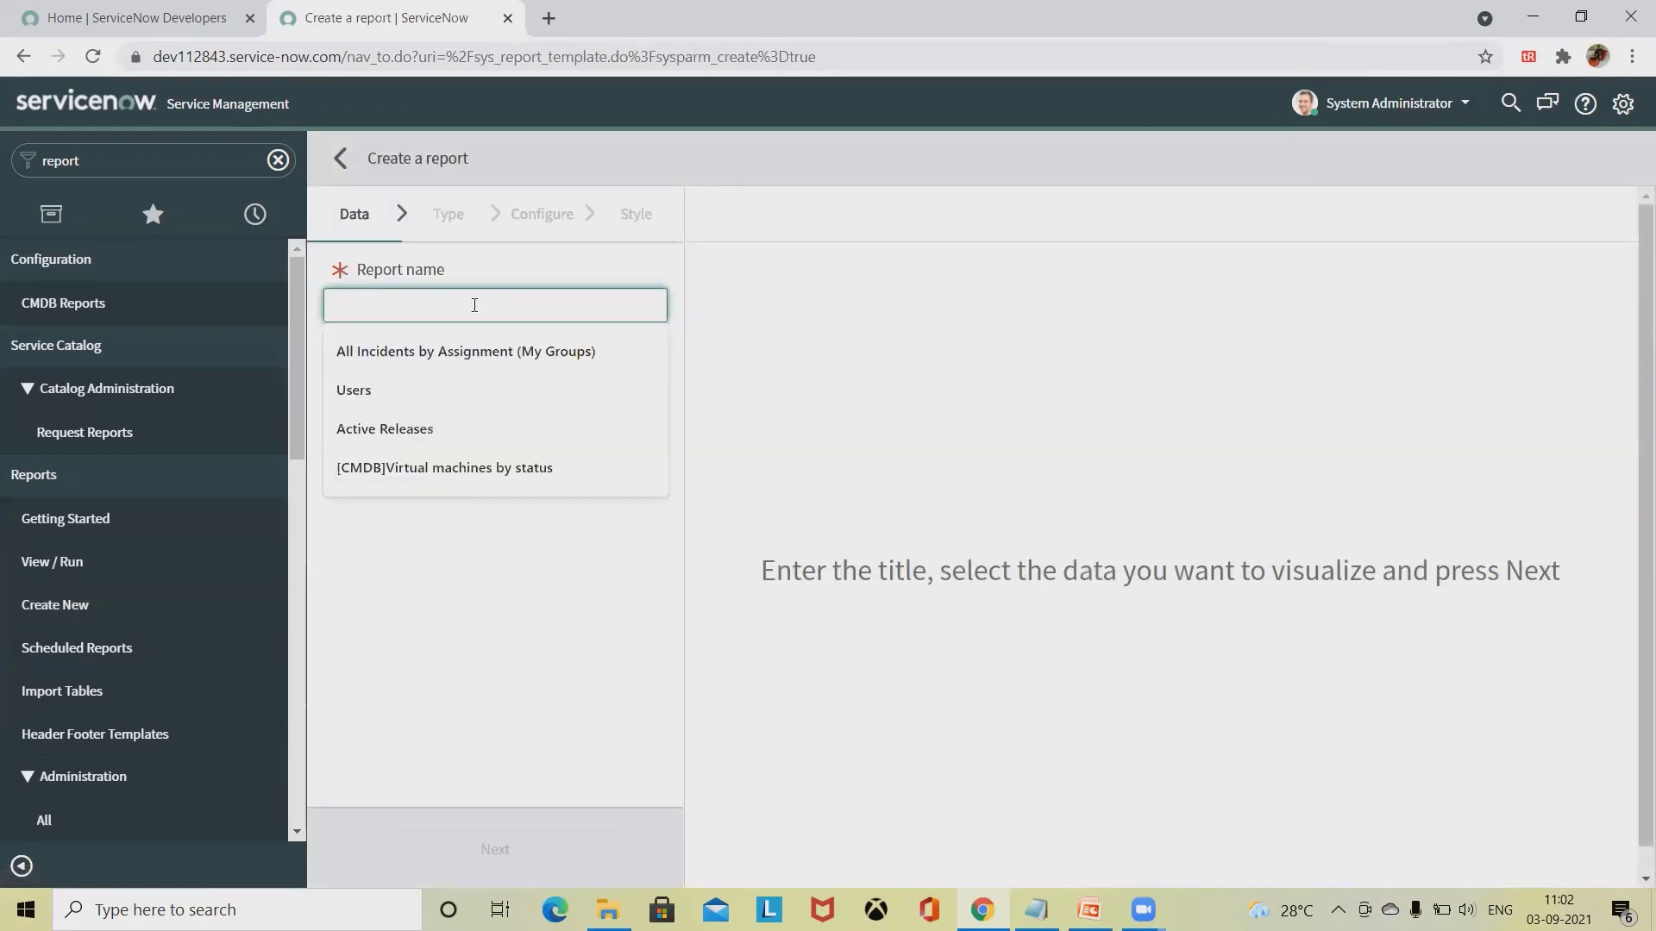
{"action": "type", "text": "New"}
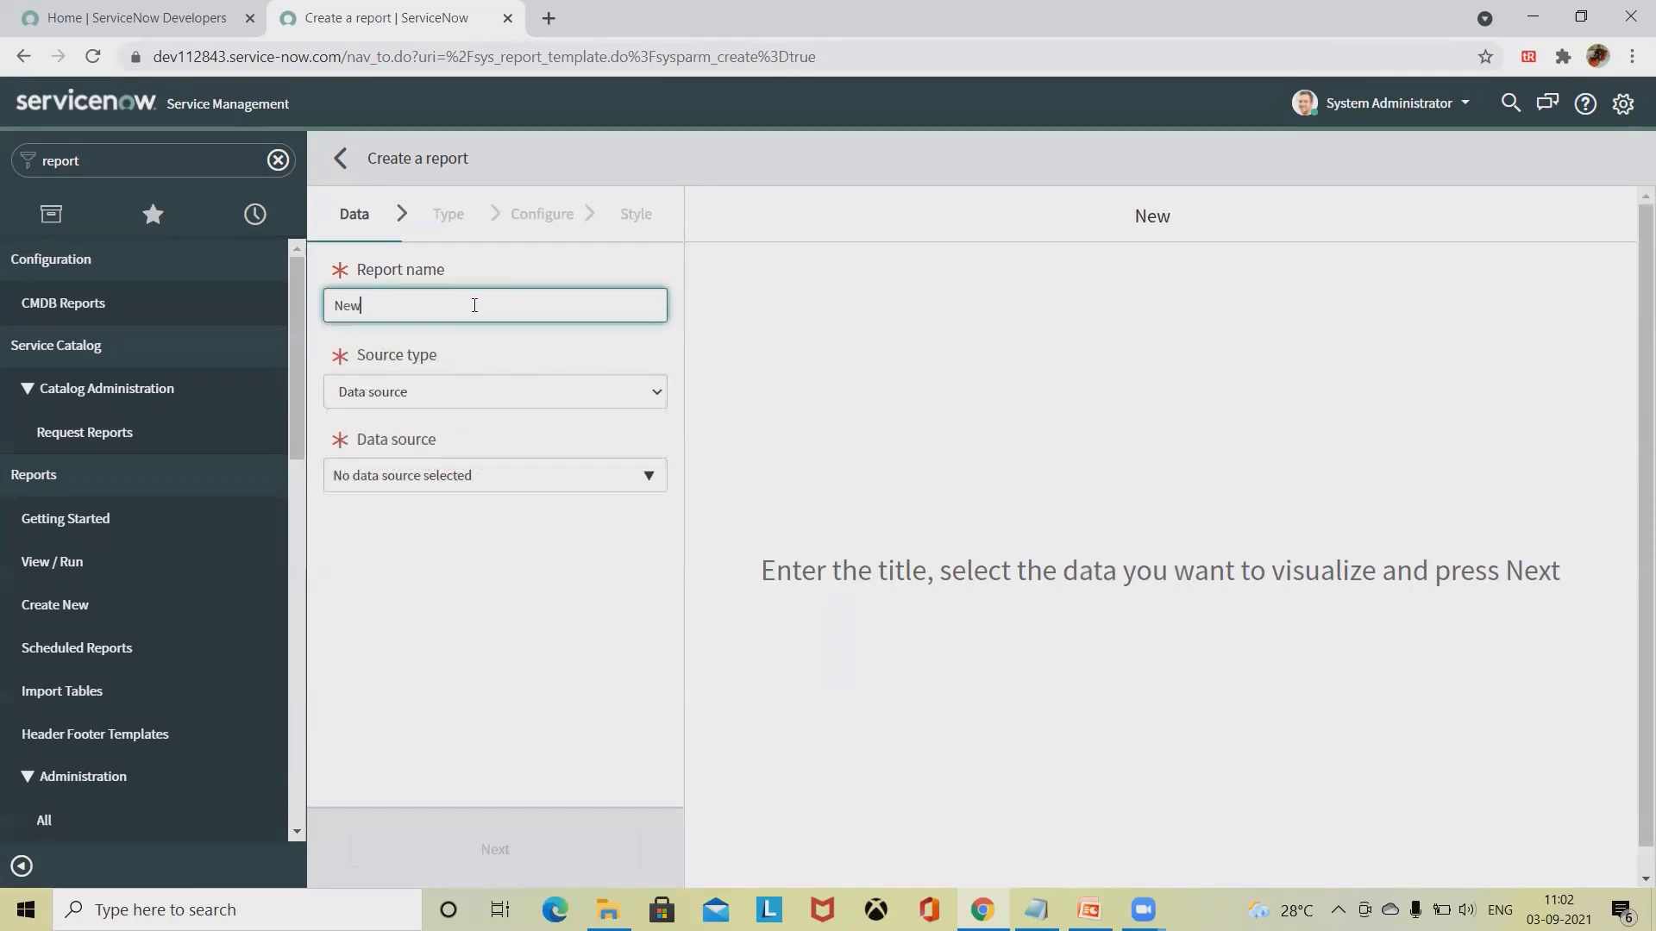
{"action": "type", "text": " Report"}
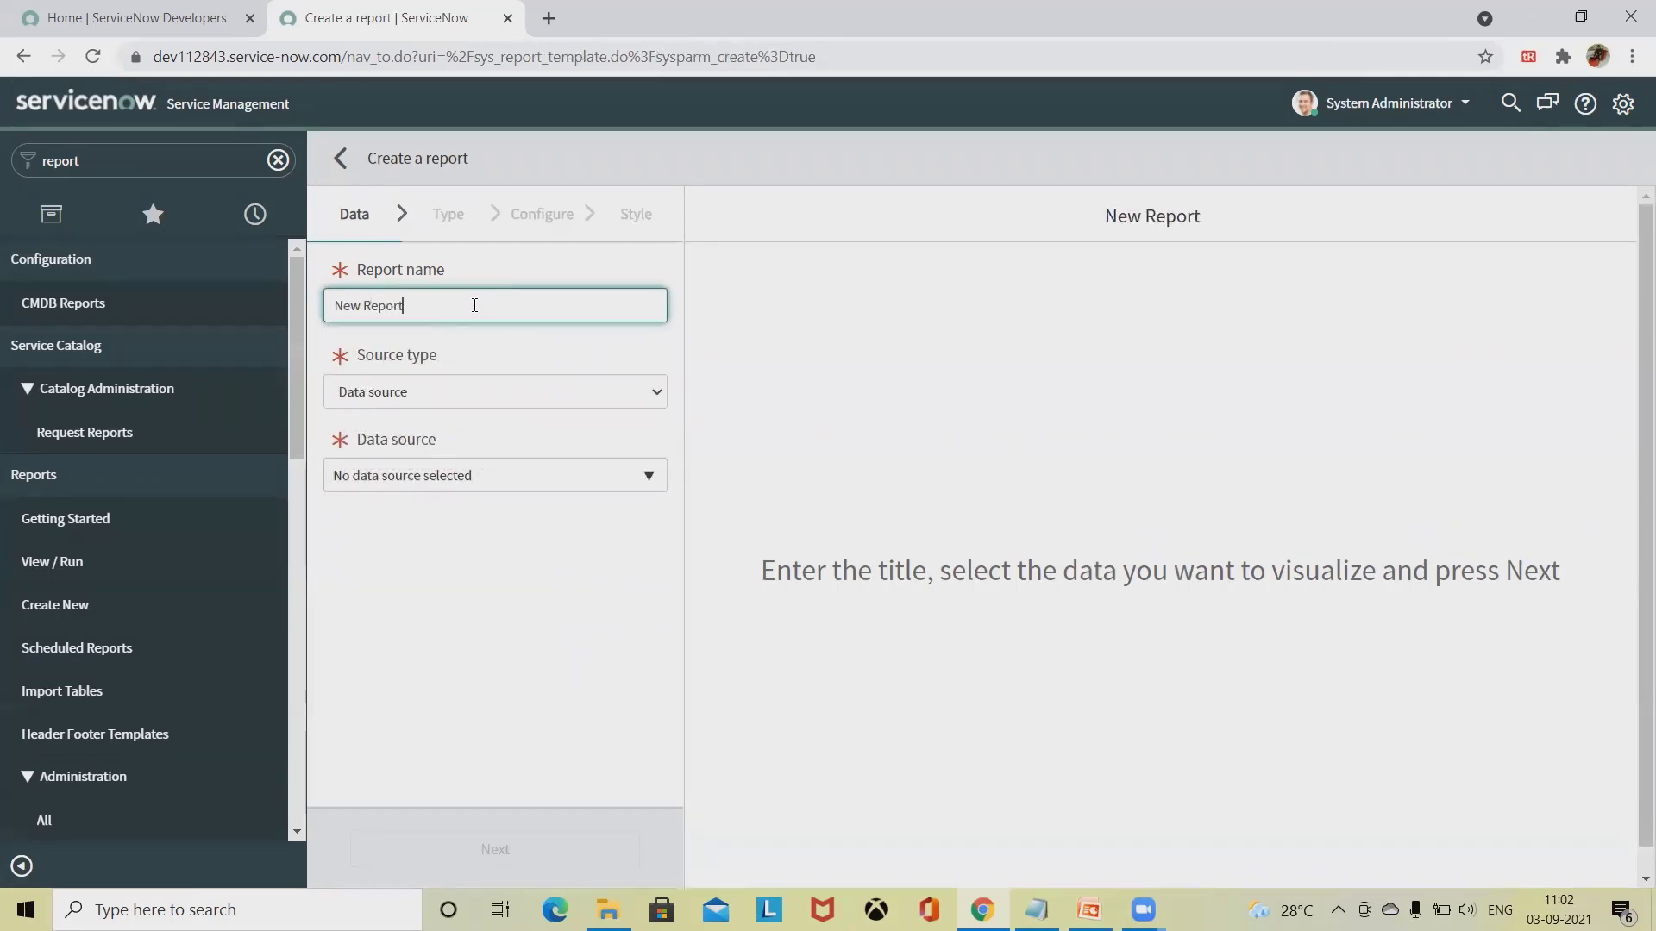
Step: Set the report's source type to Table and choose the Problem [problem] table
{"action": "left_click", "coordinate": [475, 401]}
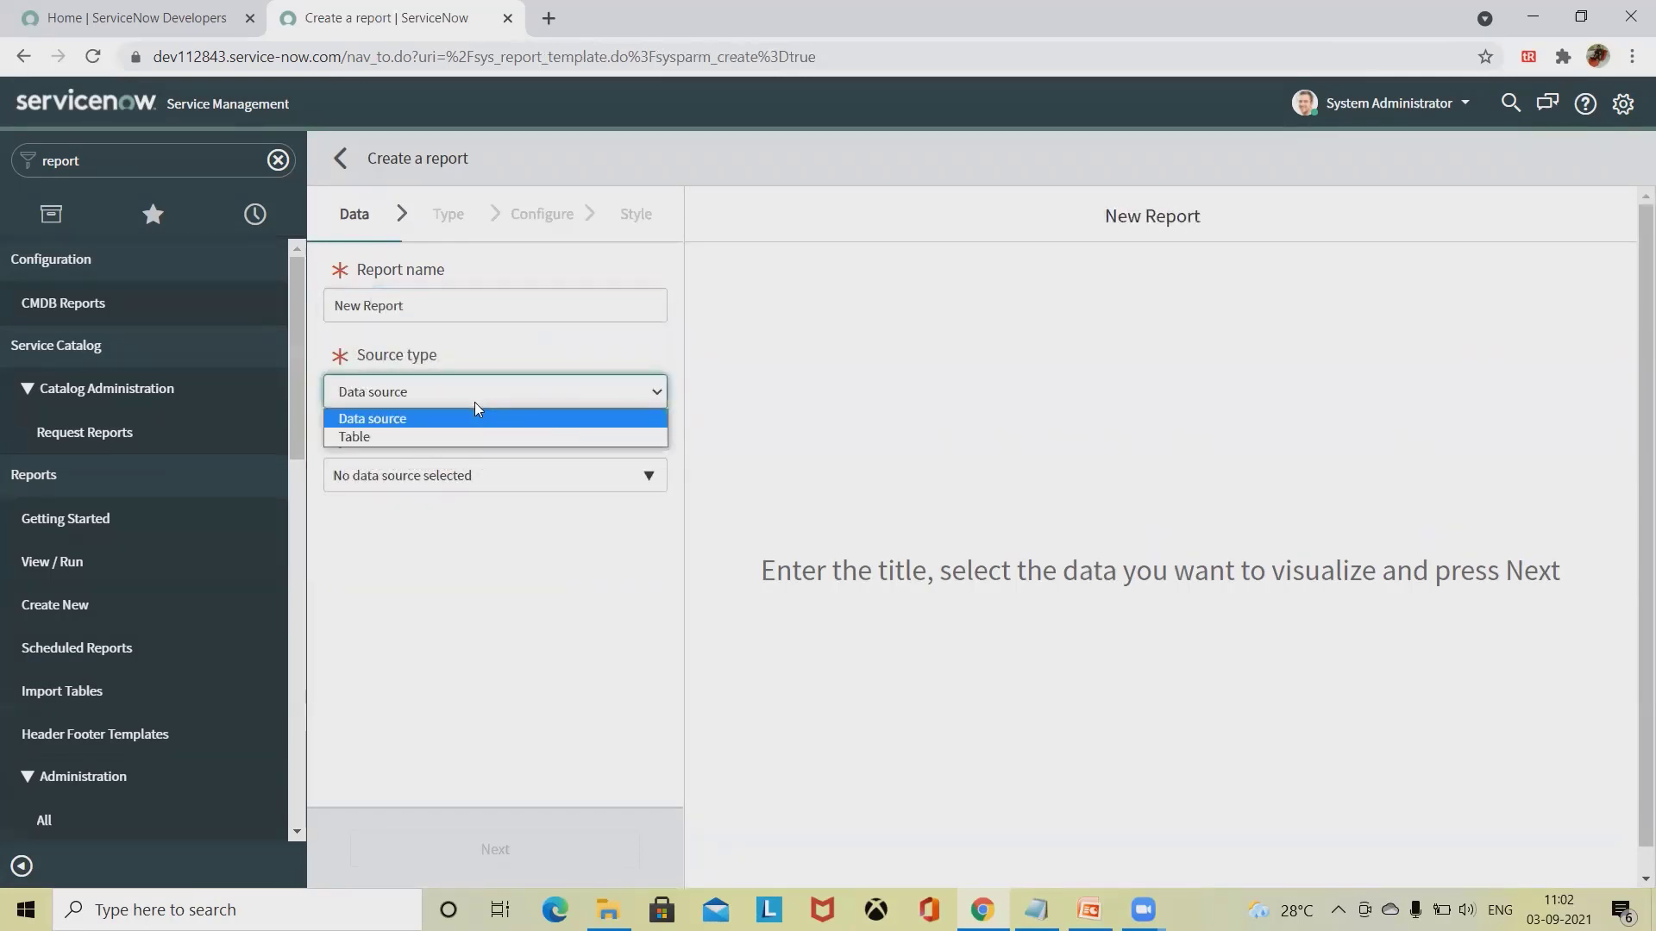
{"action": "left_click", "coordinate": [424, 437]}
{"action": "left_click", "coordinate": [494, 483]}
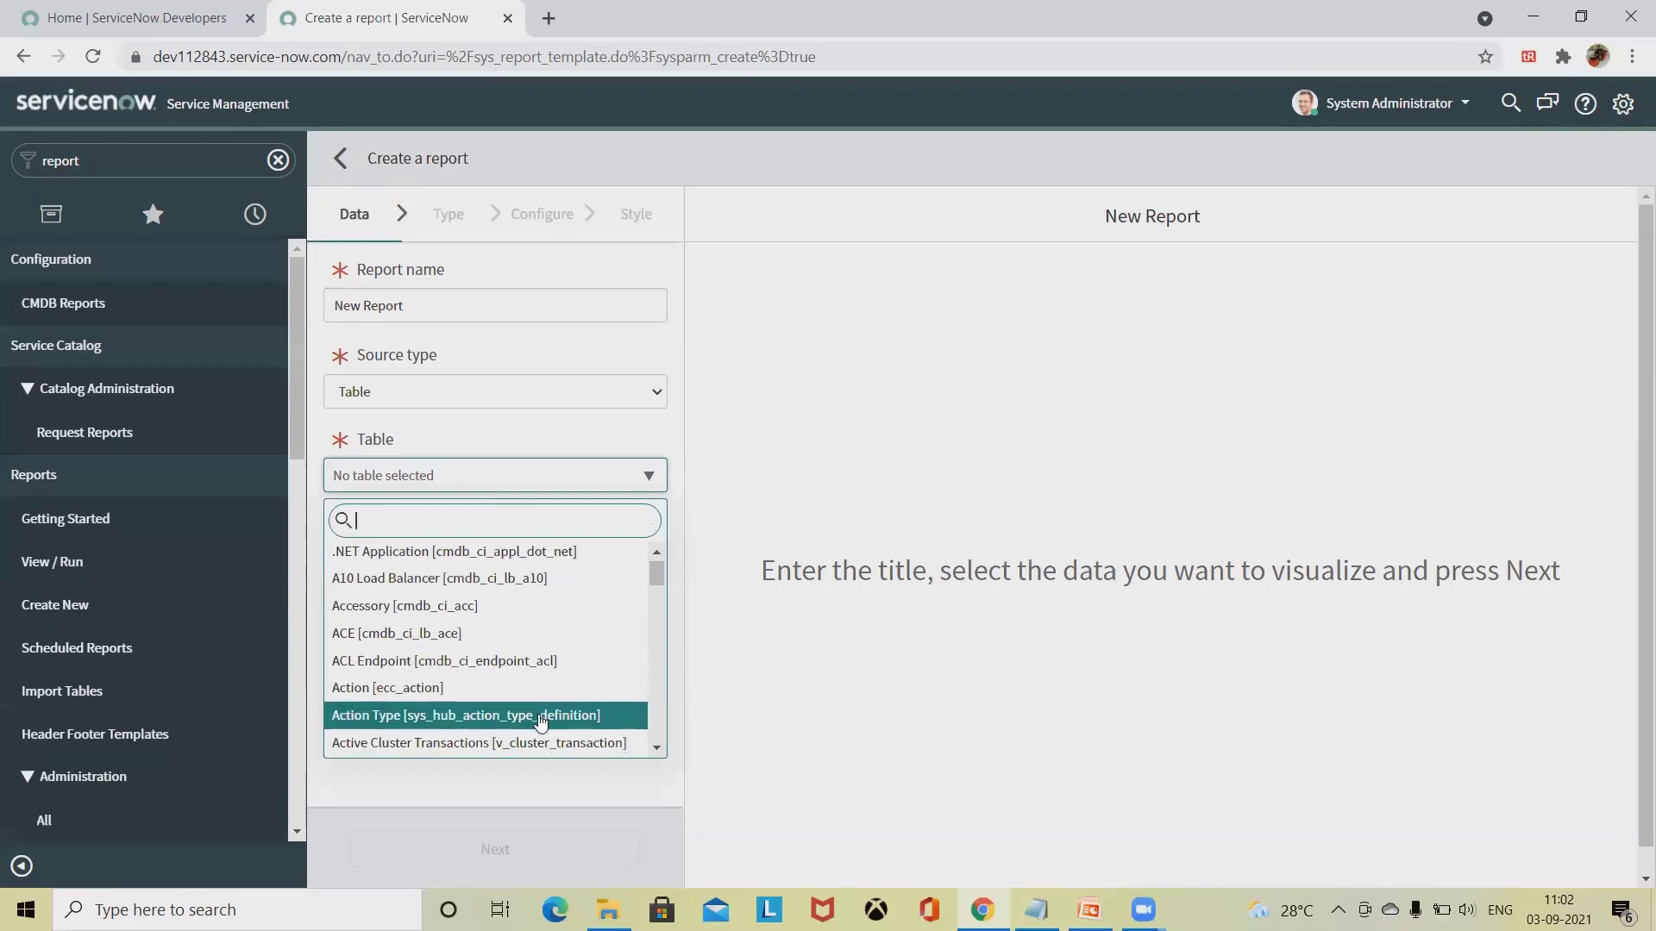
{"action": "scroll", "coordinate": [537, 721], "scroll_direction": "down", "scroll_amount": 3}
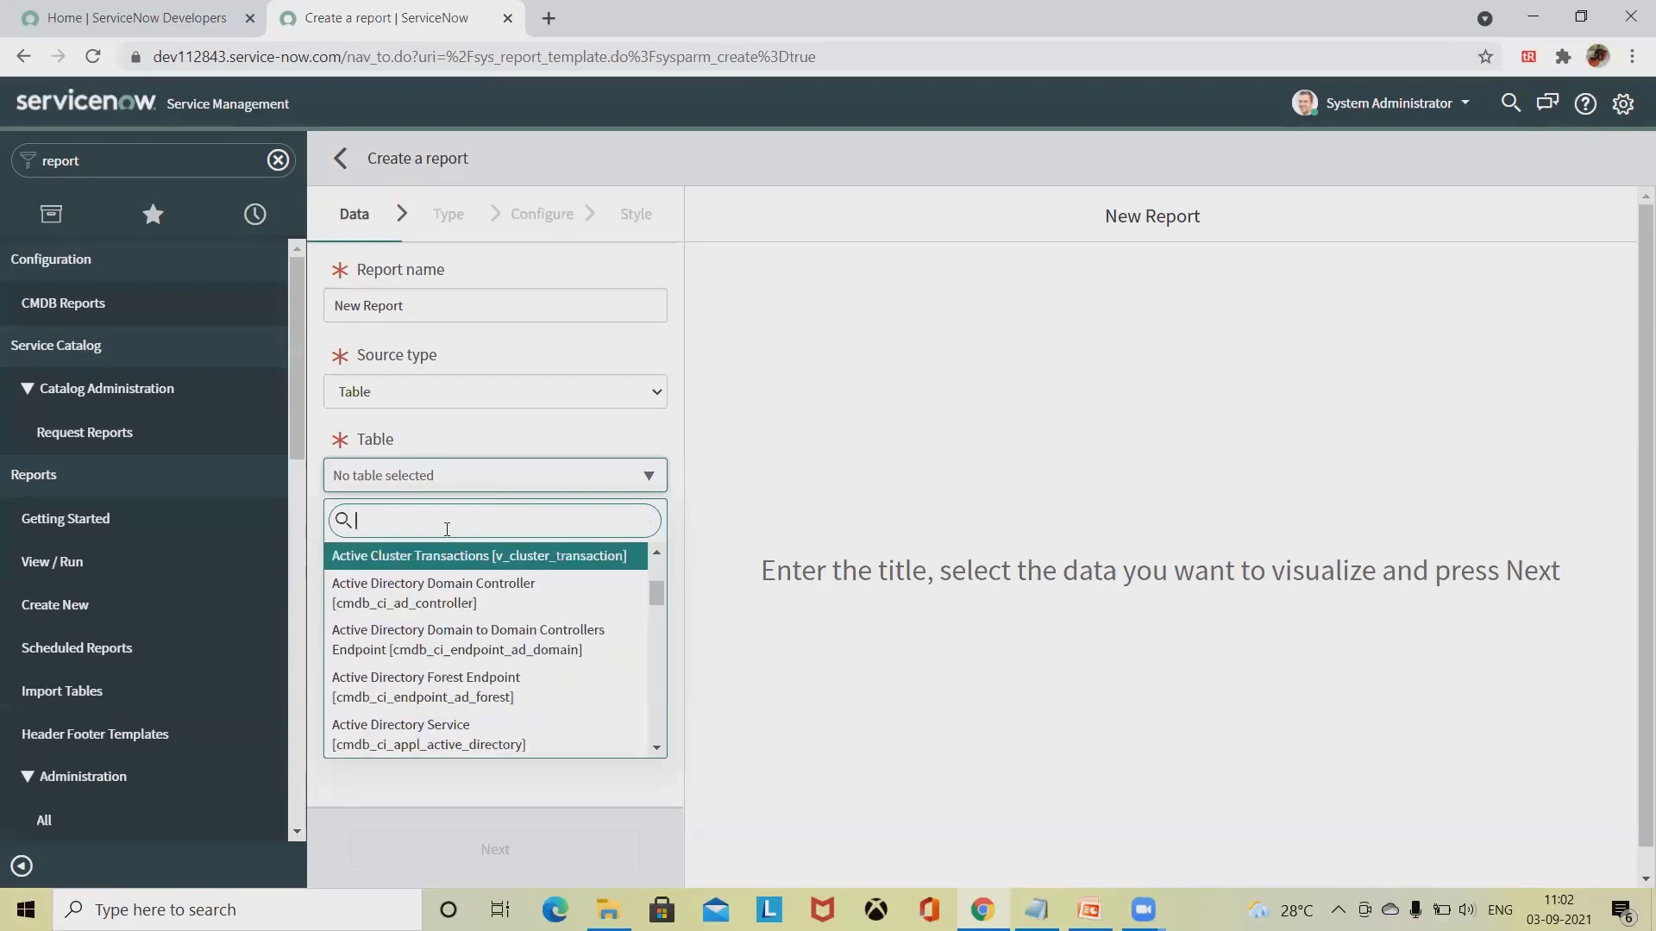
{"action": "type", "text": "prob"}
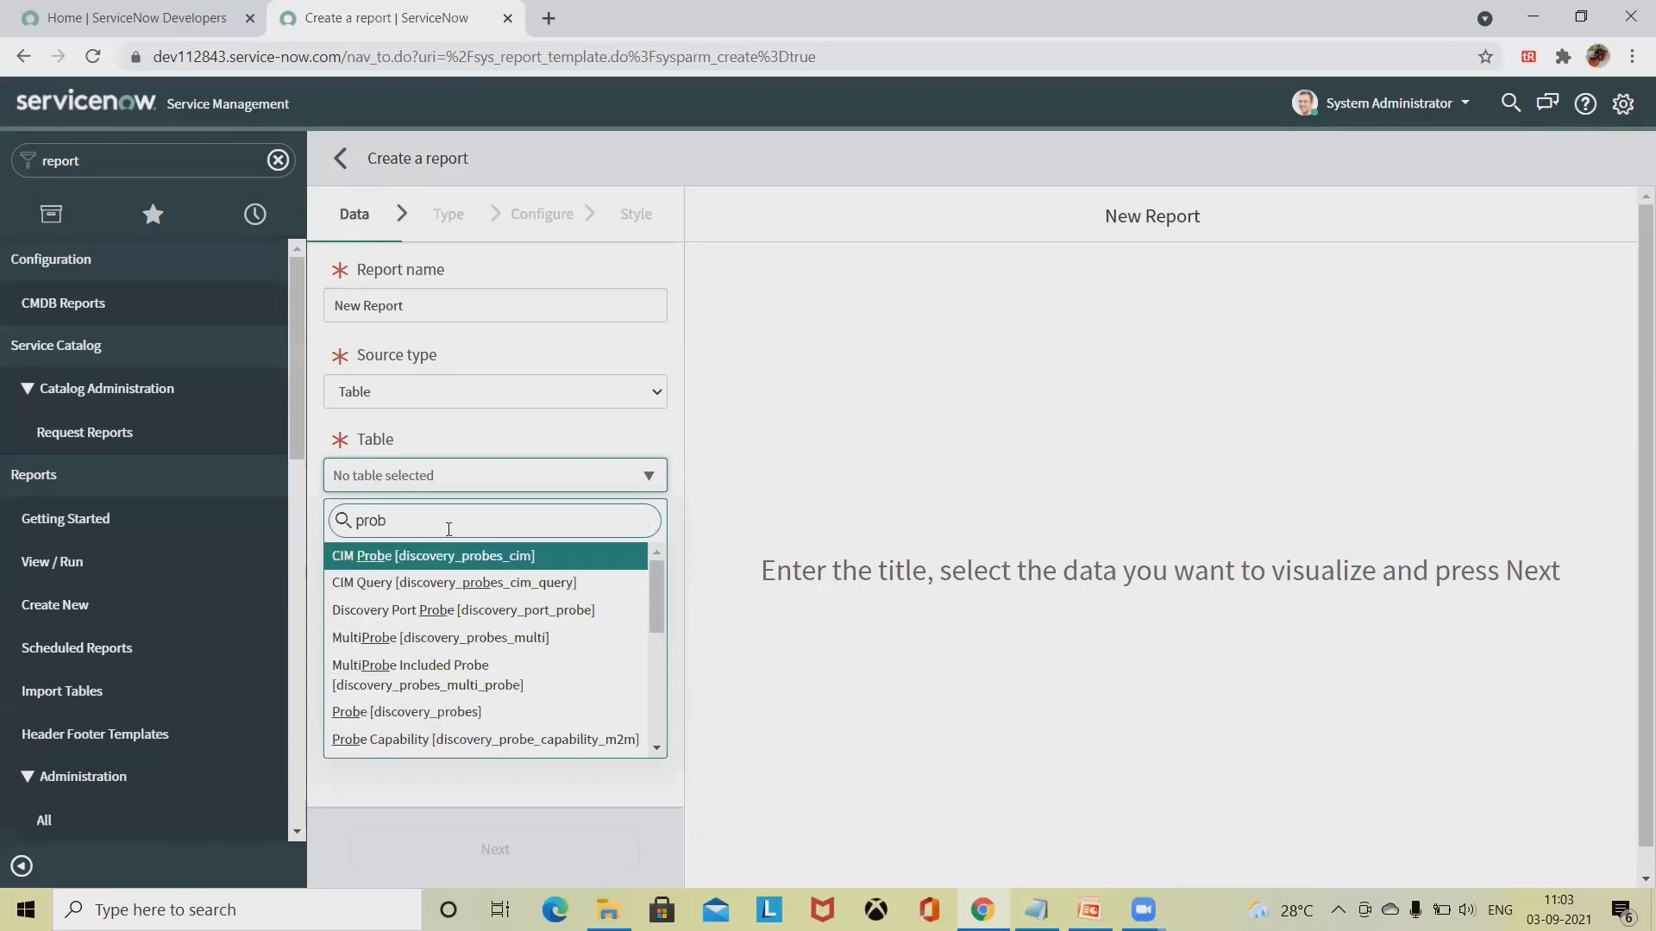
{"action": "type", "text": "lem"}
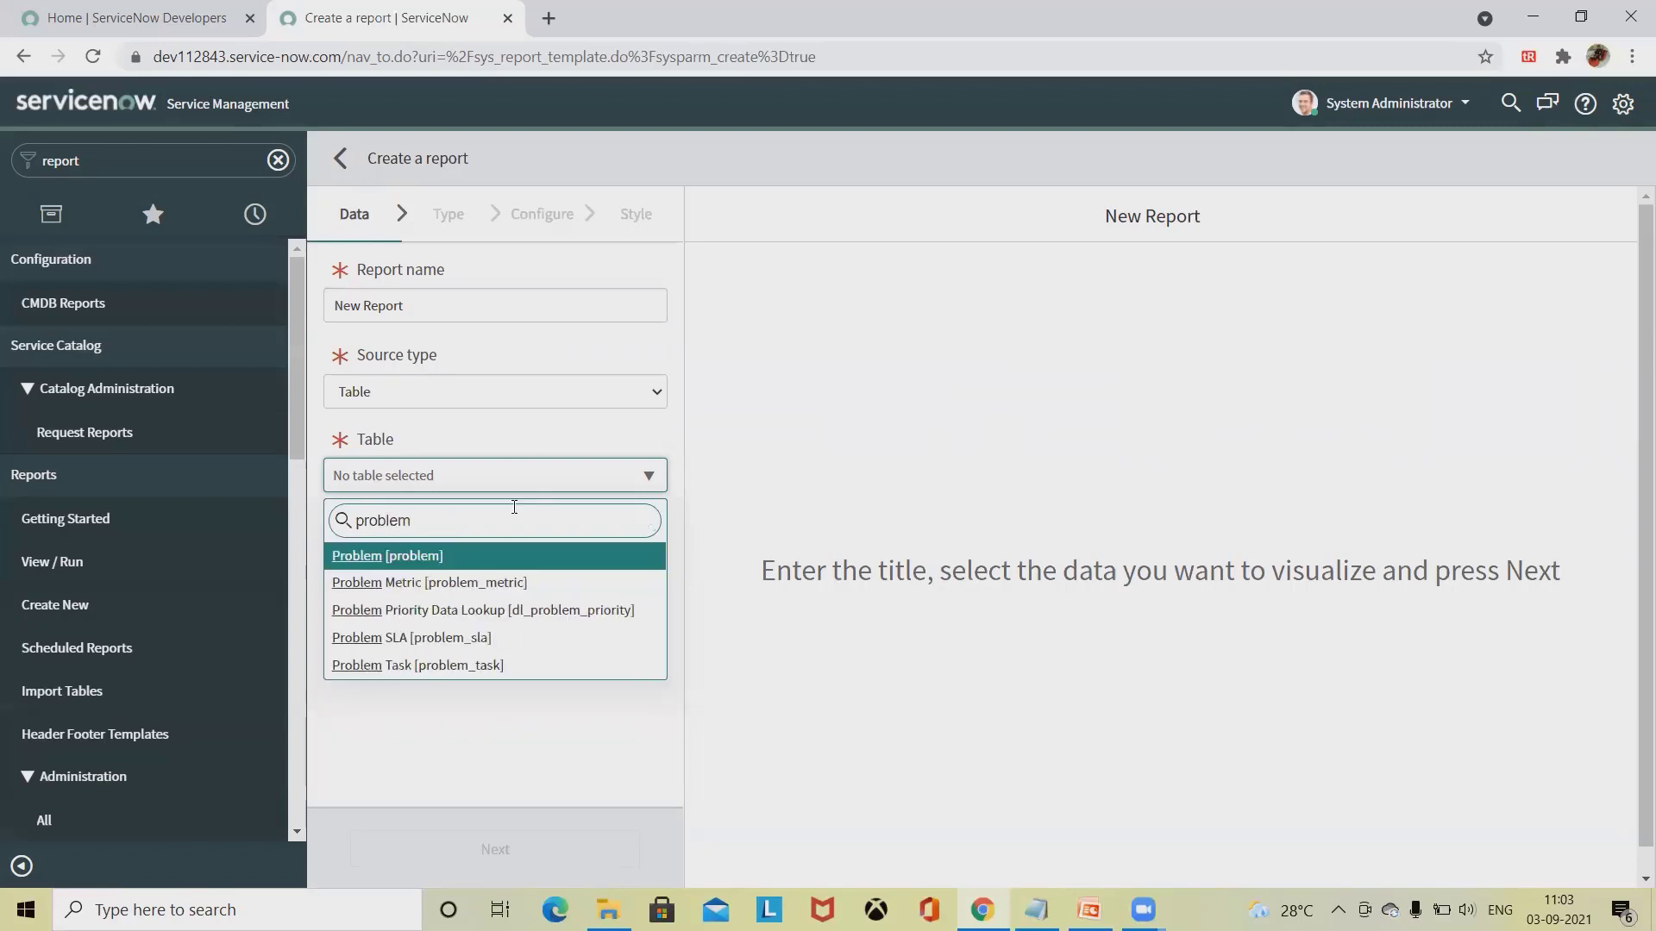
{"action": "left_click", "coordinate": [373, 561]}
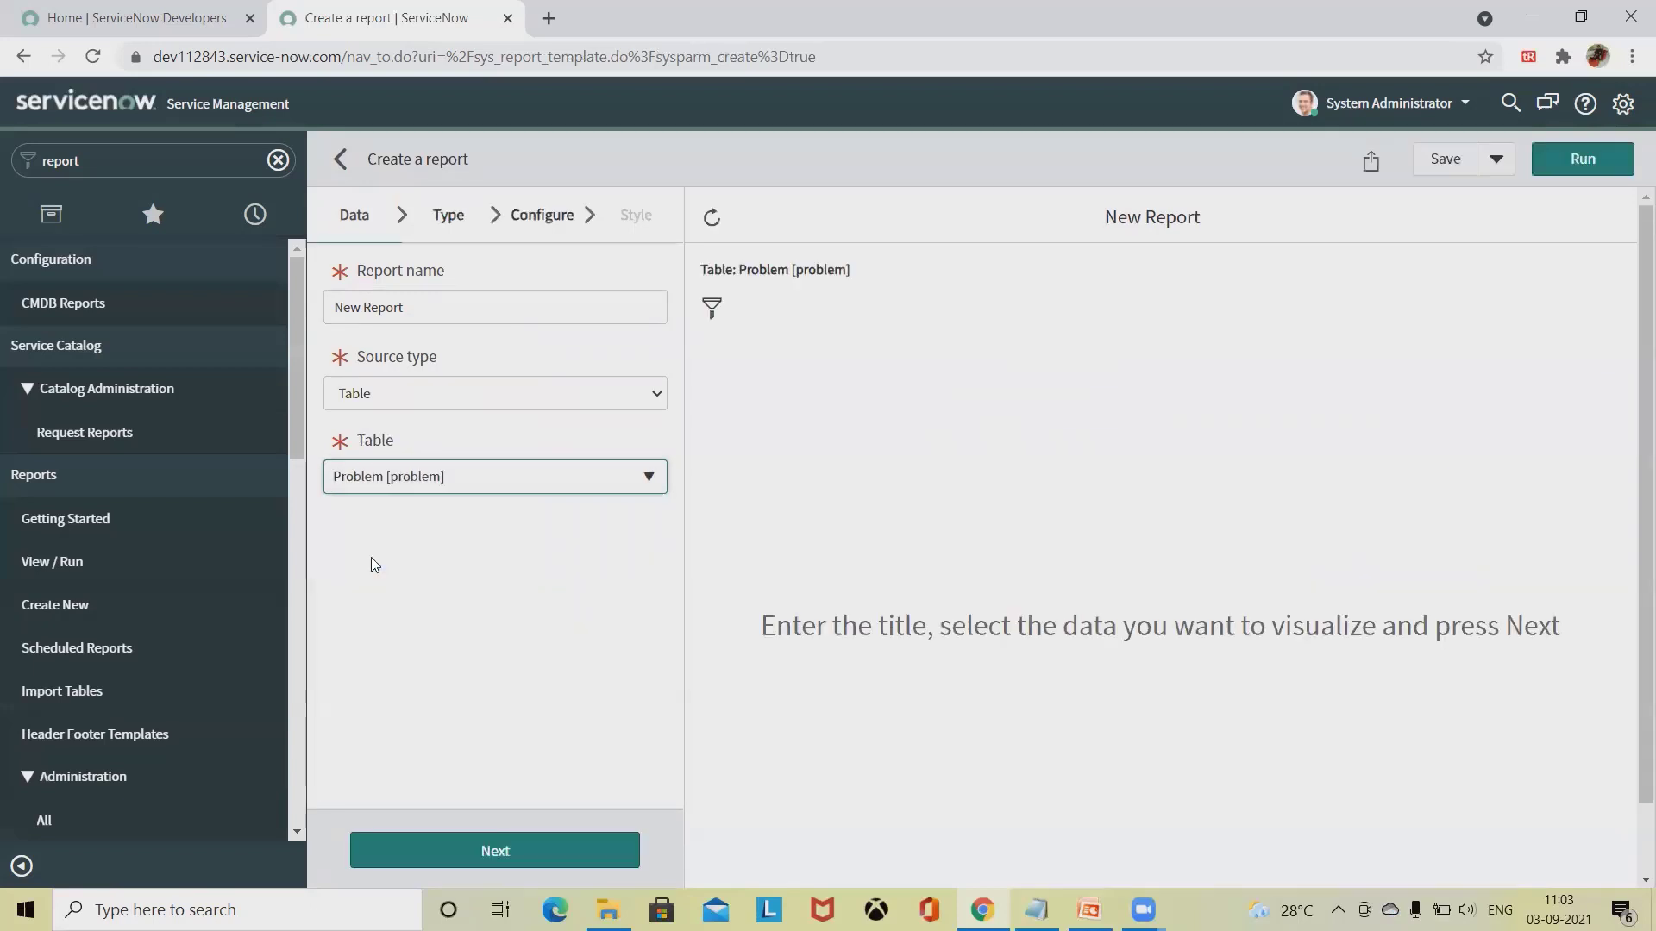
Step: Choose the Pie visualization, keep grouping by Active, and advance to the Style step
{"action": "left_click", "coordinate": [509, 856]}
{"action": "scroll", "coordinate": [522, 647], "scroll_direction": "down", "scroll_amount": 5}
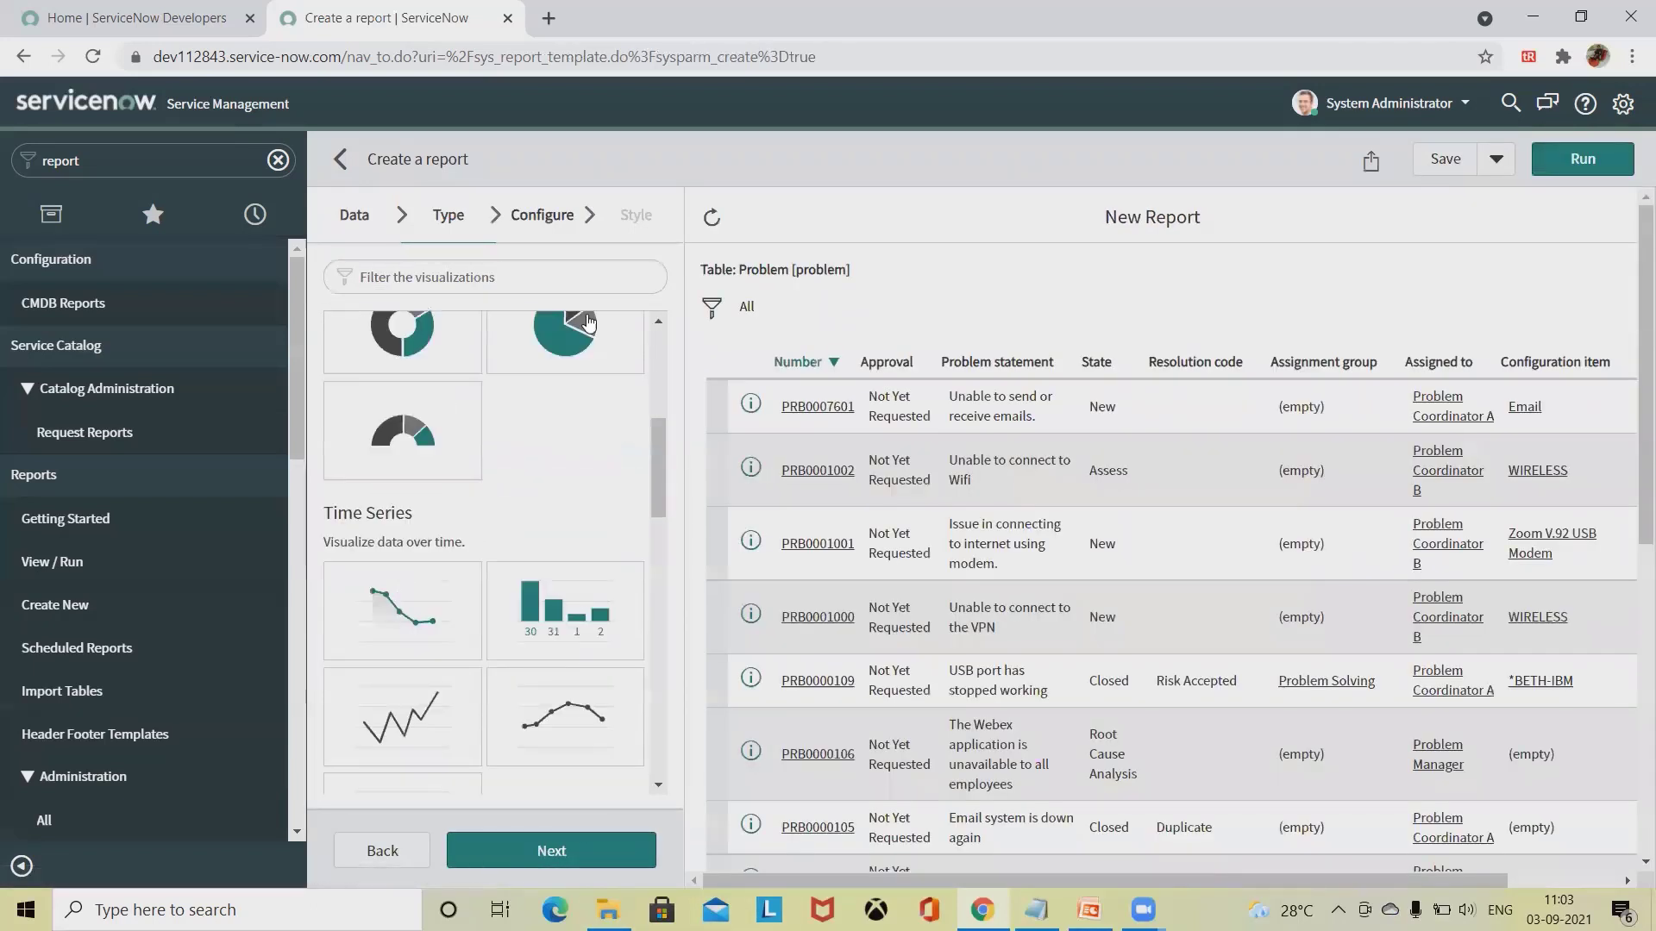
{"action": "scroll", "coordinate": [585, 471], "scroll_direction": "up", "scroll_amount": 1}
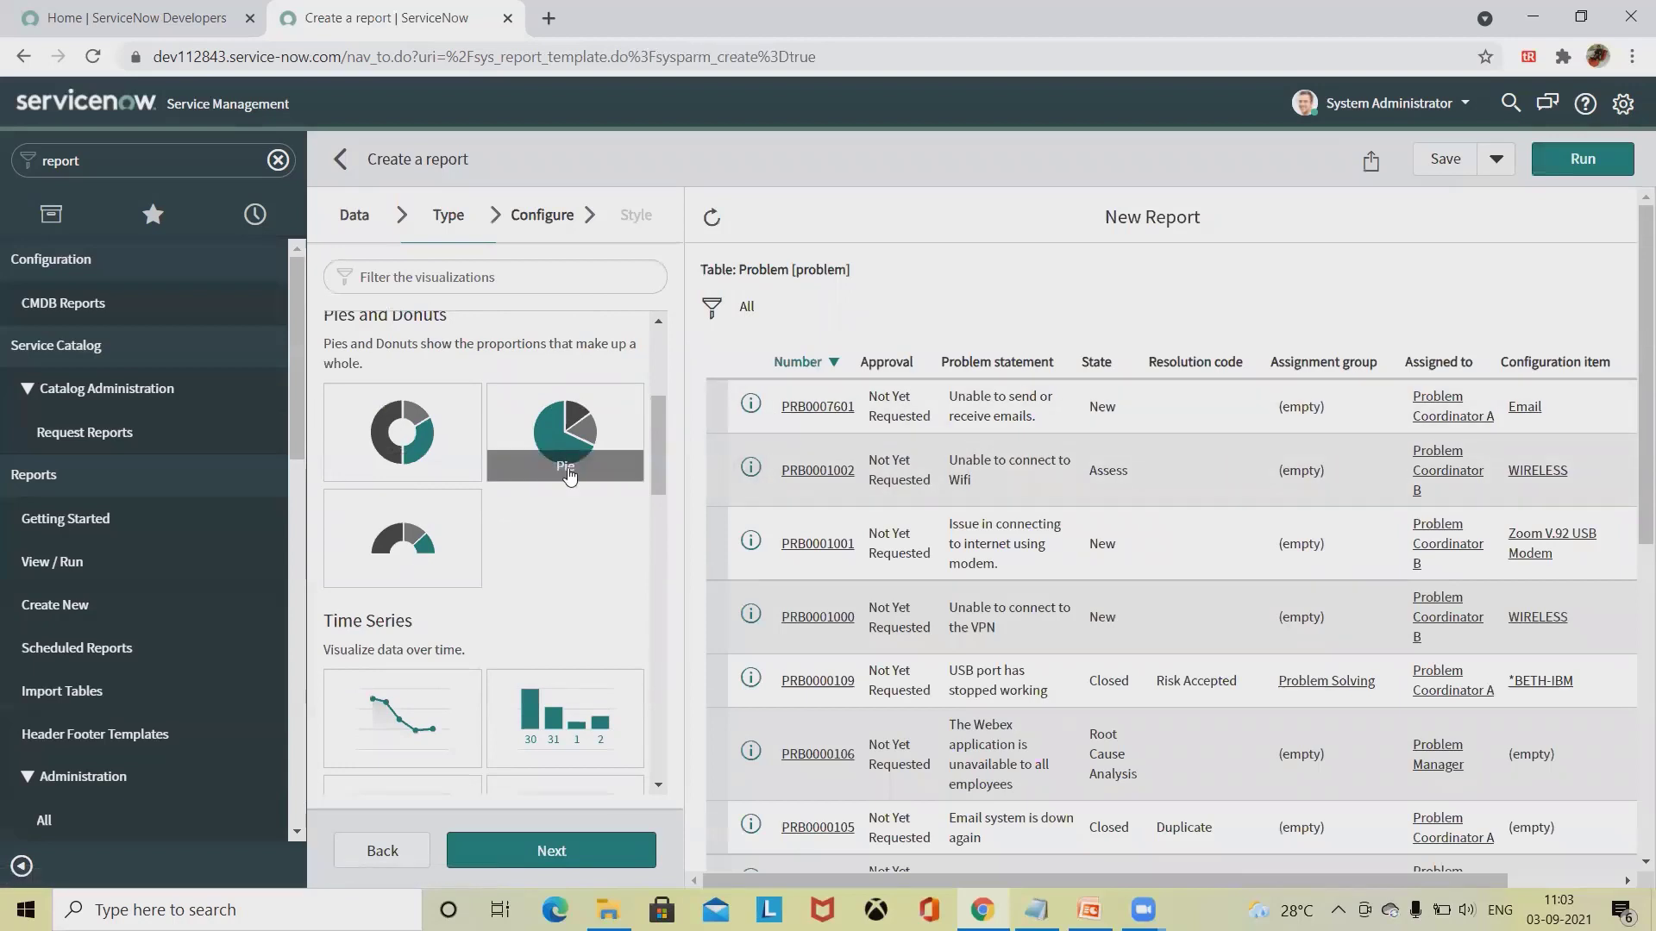
{"action": "left_click", "coordinate": [578, 418]}
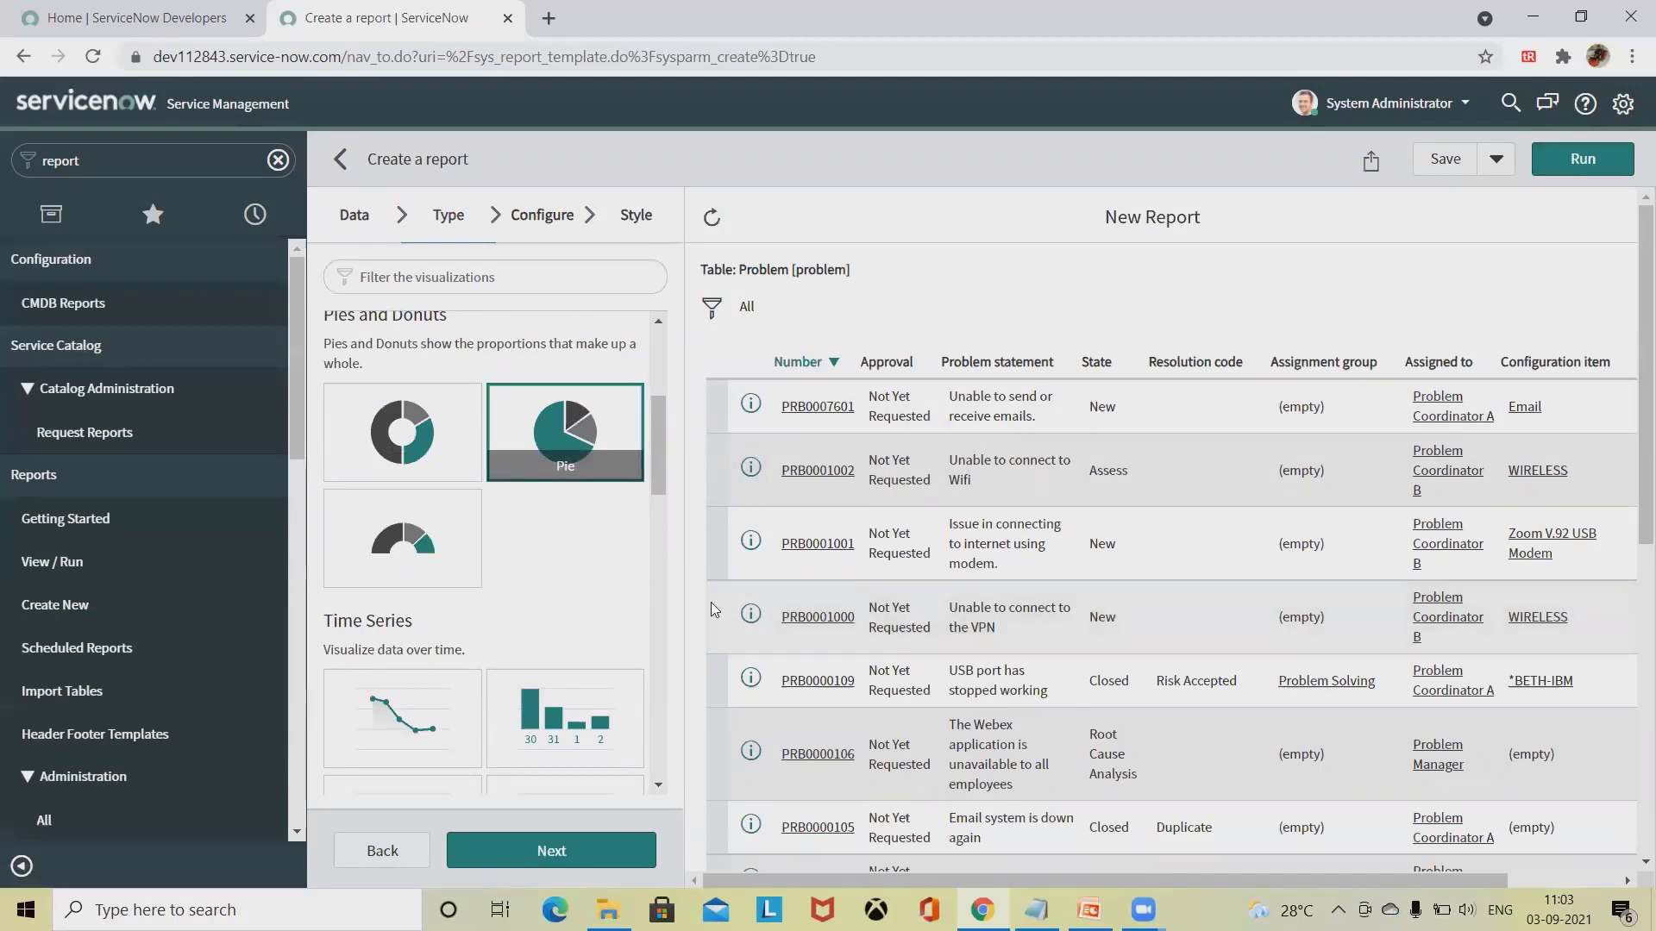
{"action": "left_click", "coordinate": [532, 852]}
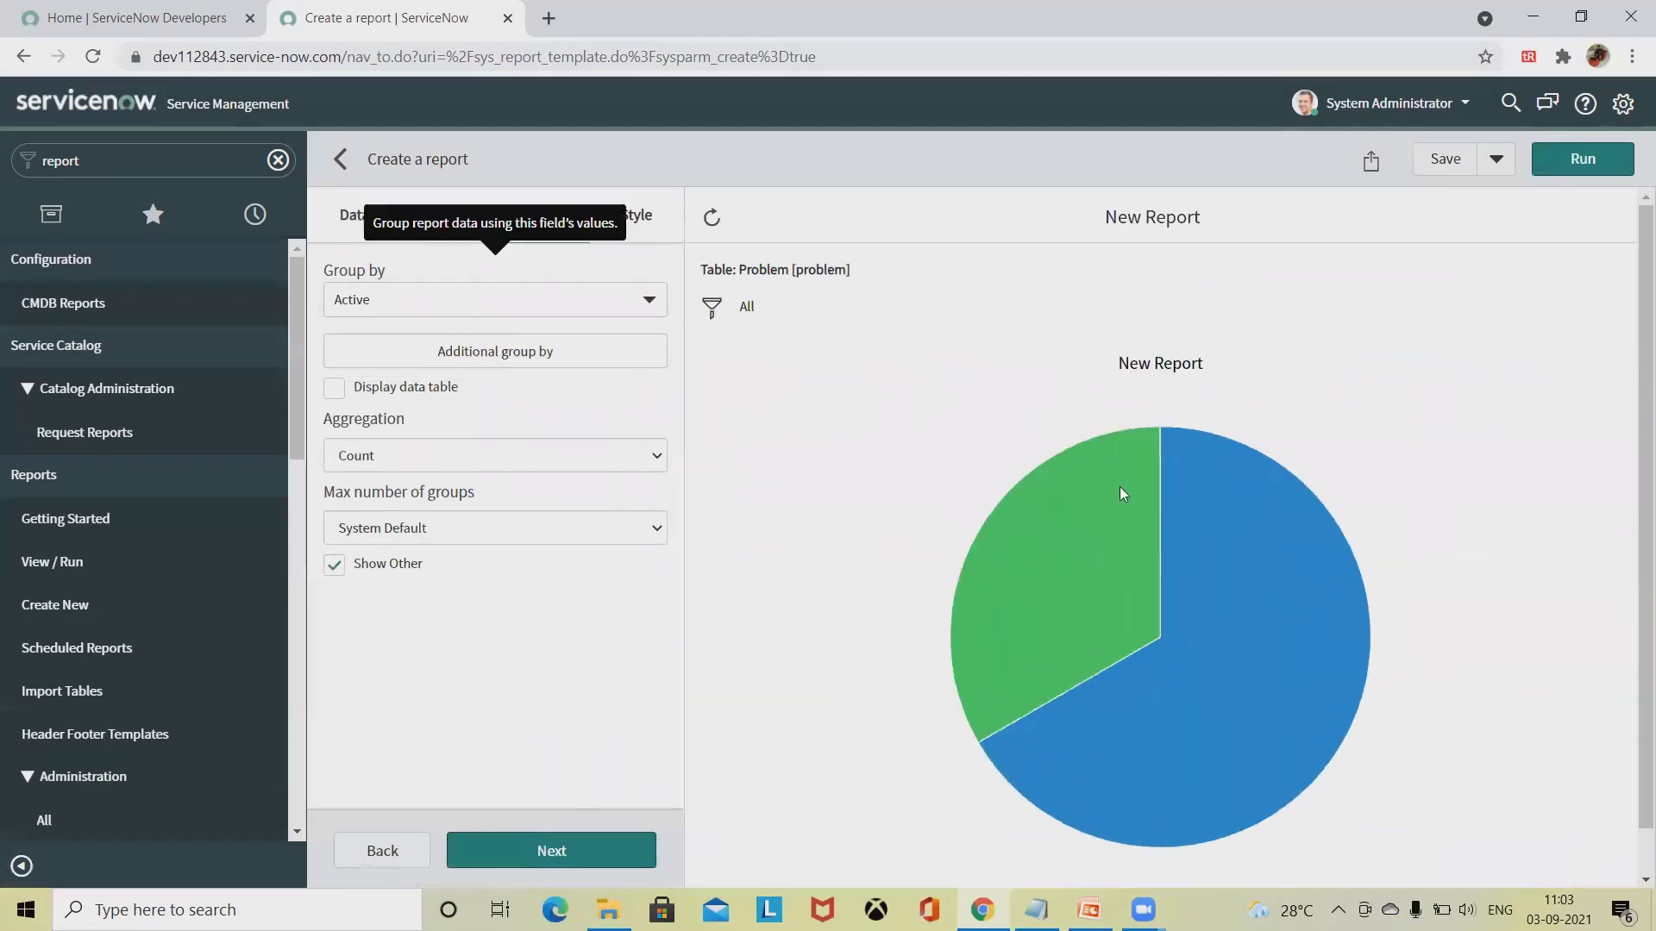
{"action": "left_click", "coordinate": [1538, 366]}
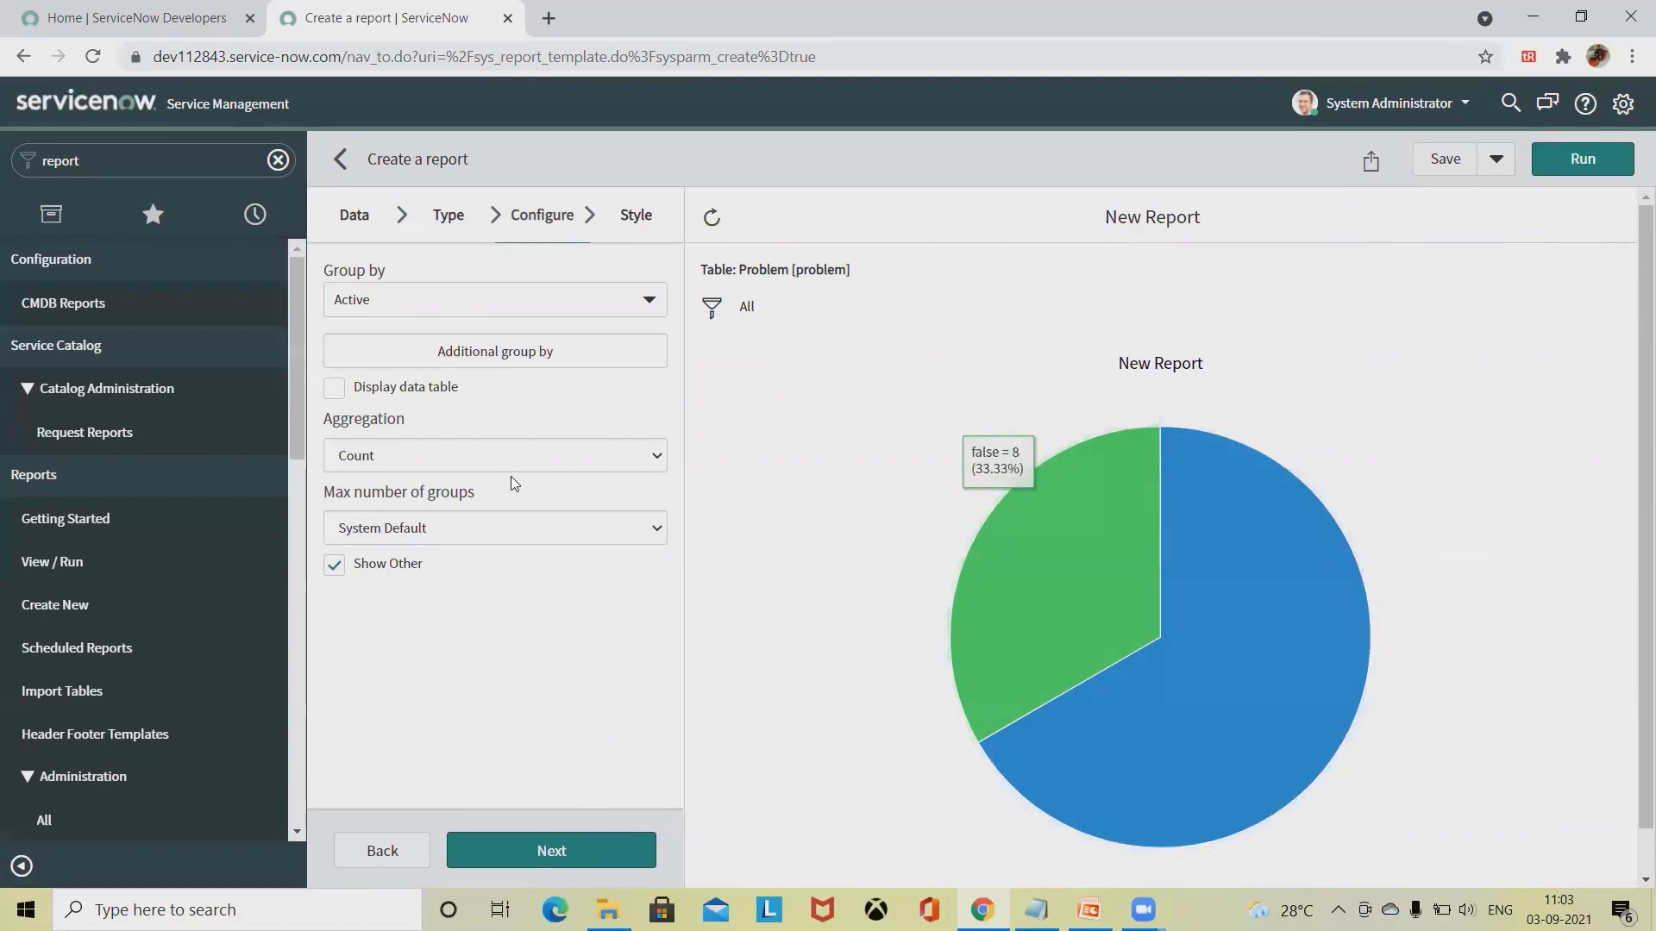
{"action": "left_click", "coordinate": [587, 858]}
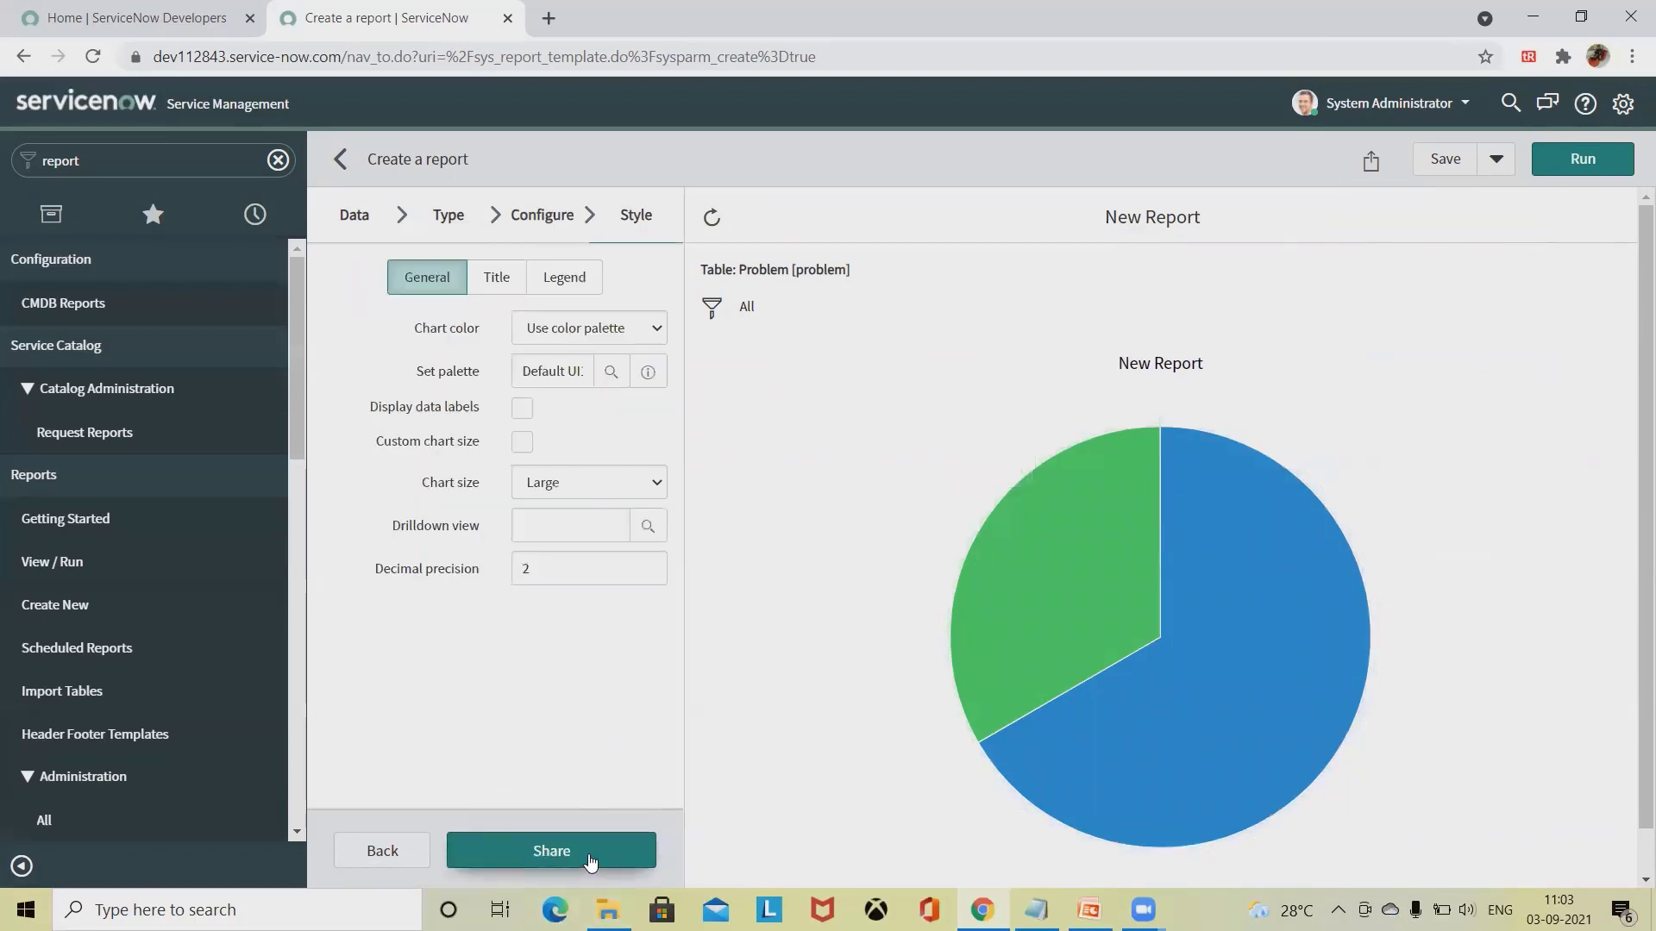
Step: Change the chart title size from 16 to 24 and rerun the preview
{"action": "left_click", "coordinate": [494, 278]}
{"action": "left_click", "coordinate": [571, 283]}
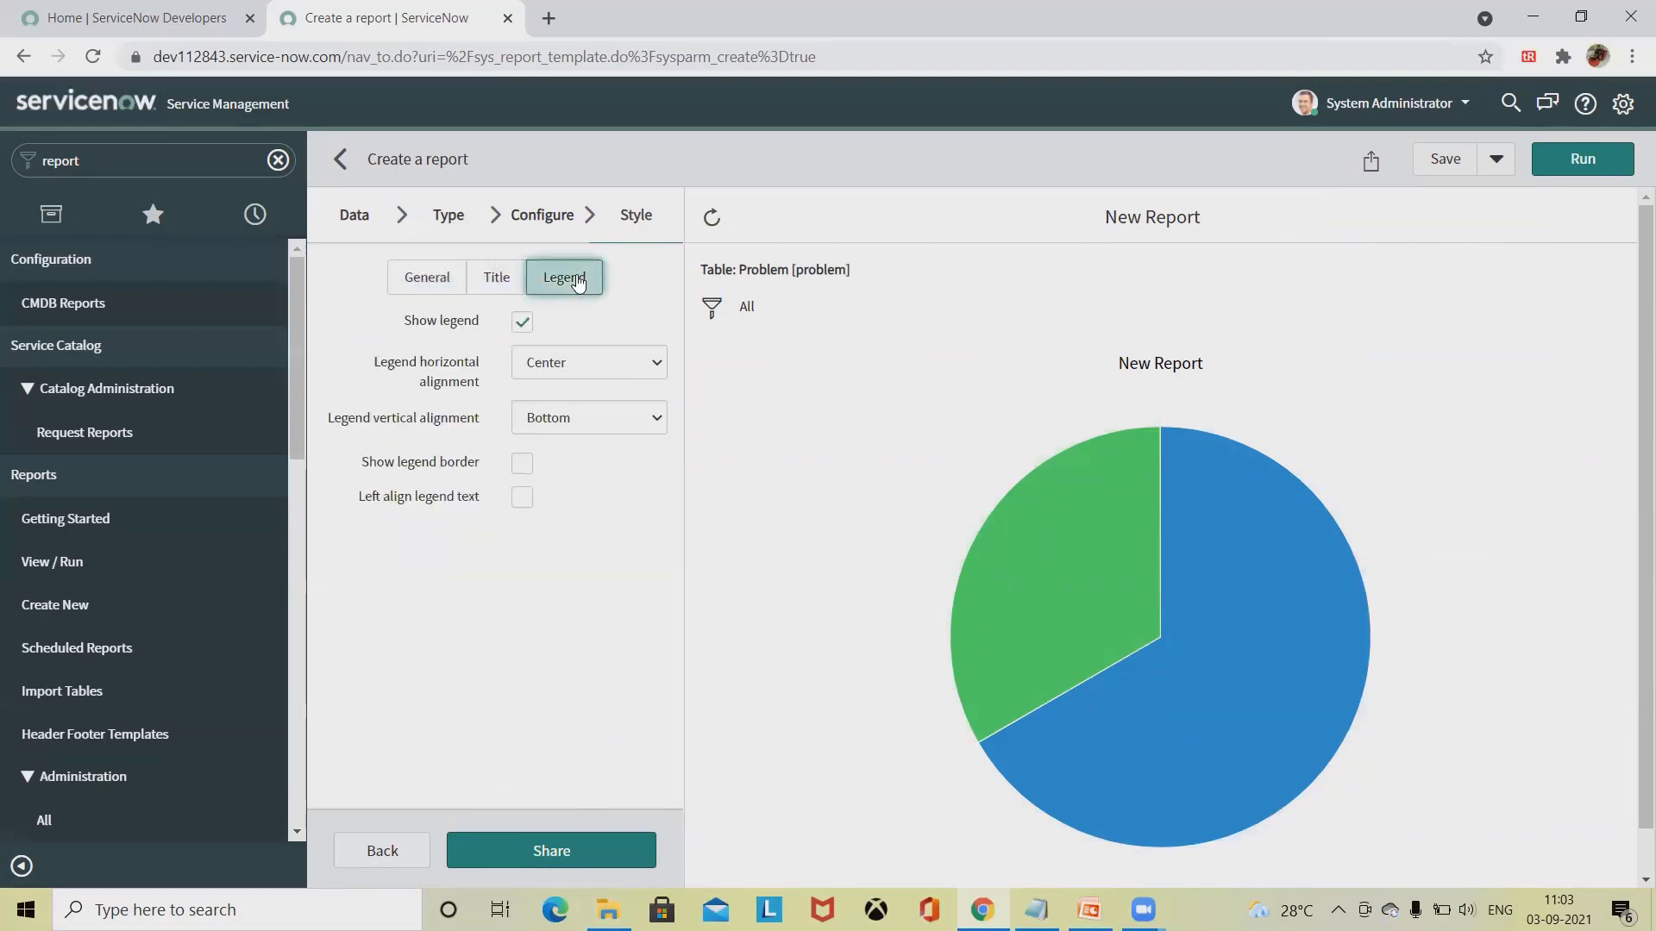
{"action": "left_click", "coordinate": [412, 289]}
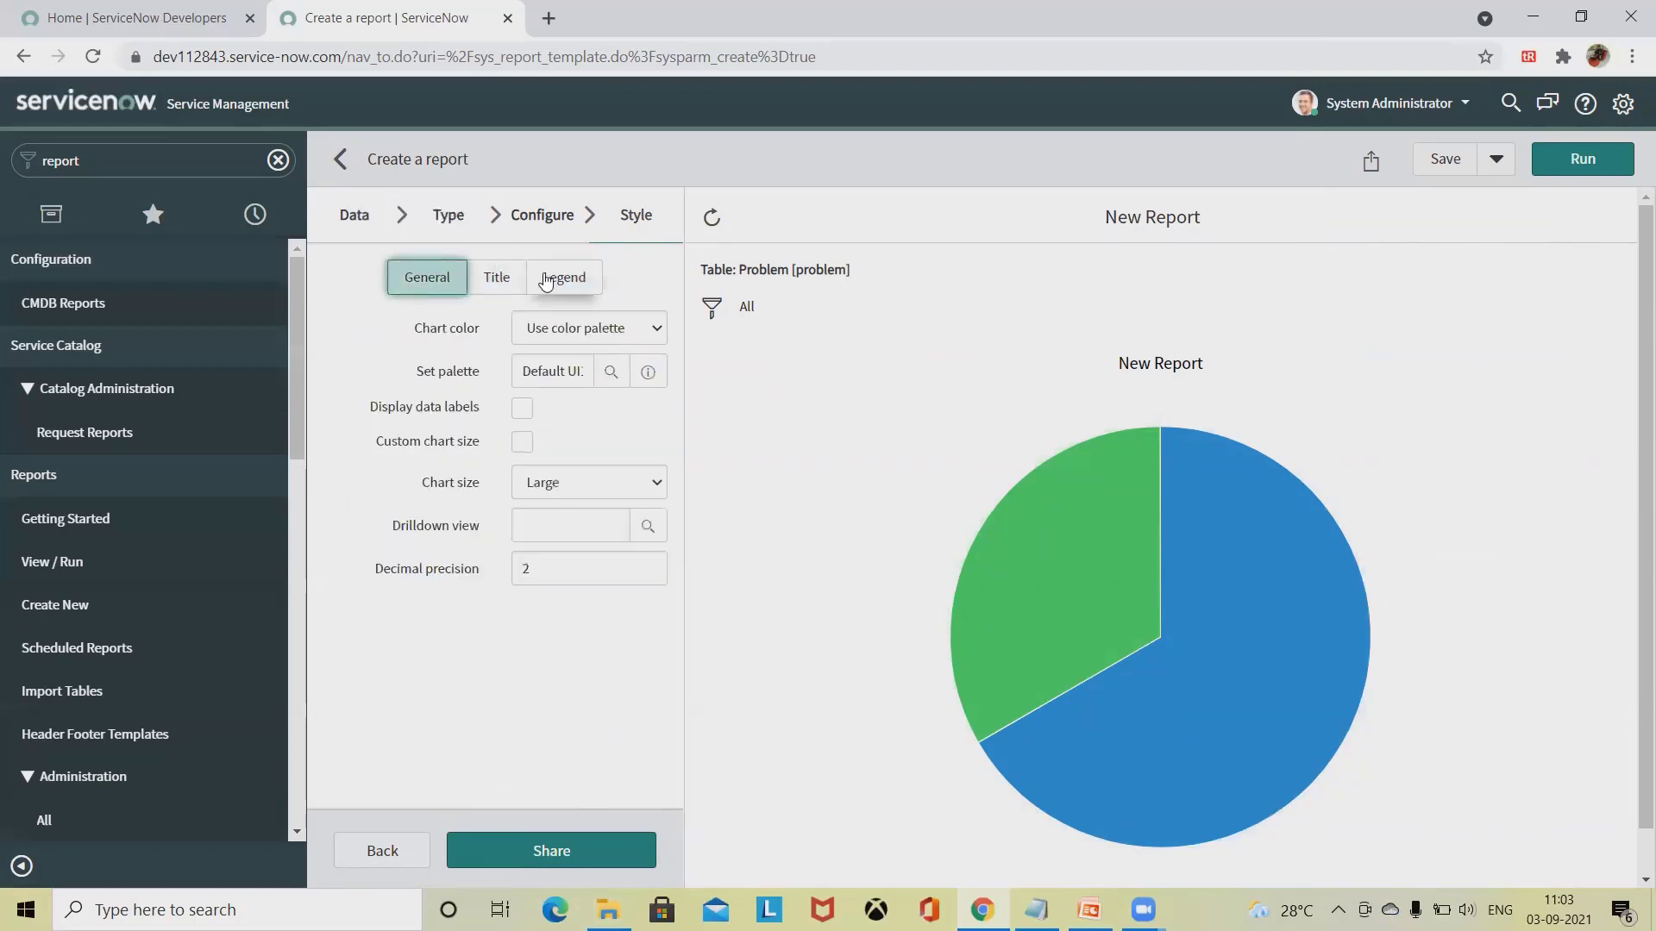
{"action": "mouse_move", "coordinate": [488, 368]}
{"action": "left_click", "coordinate": [496, 280]}
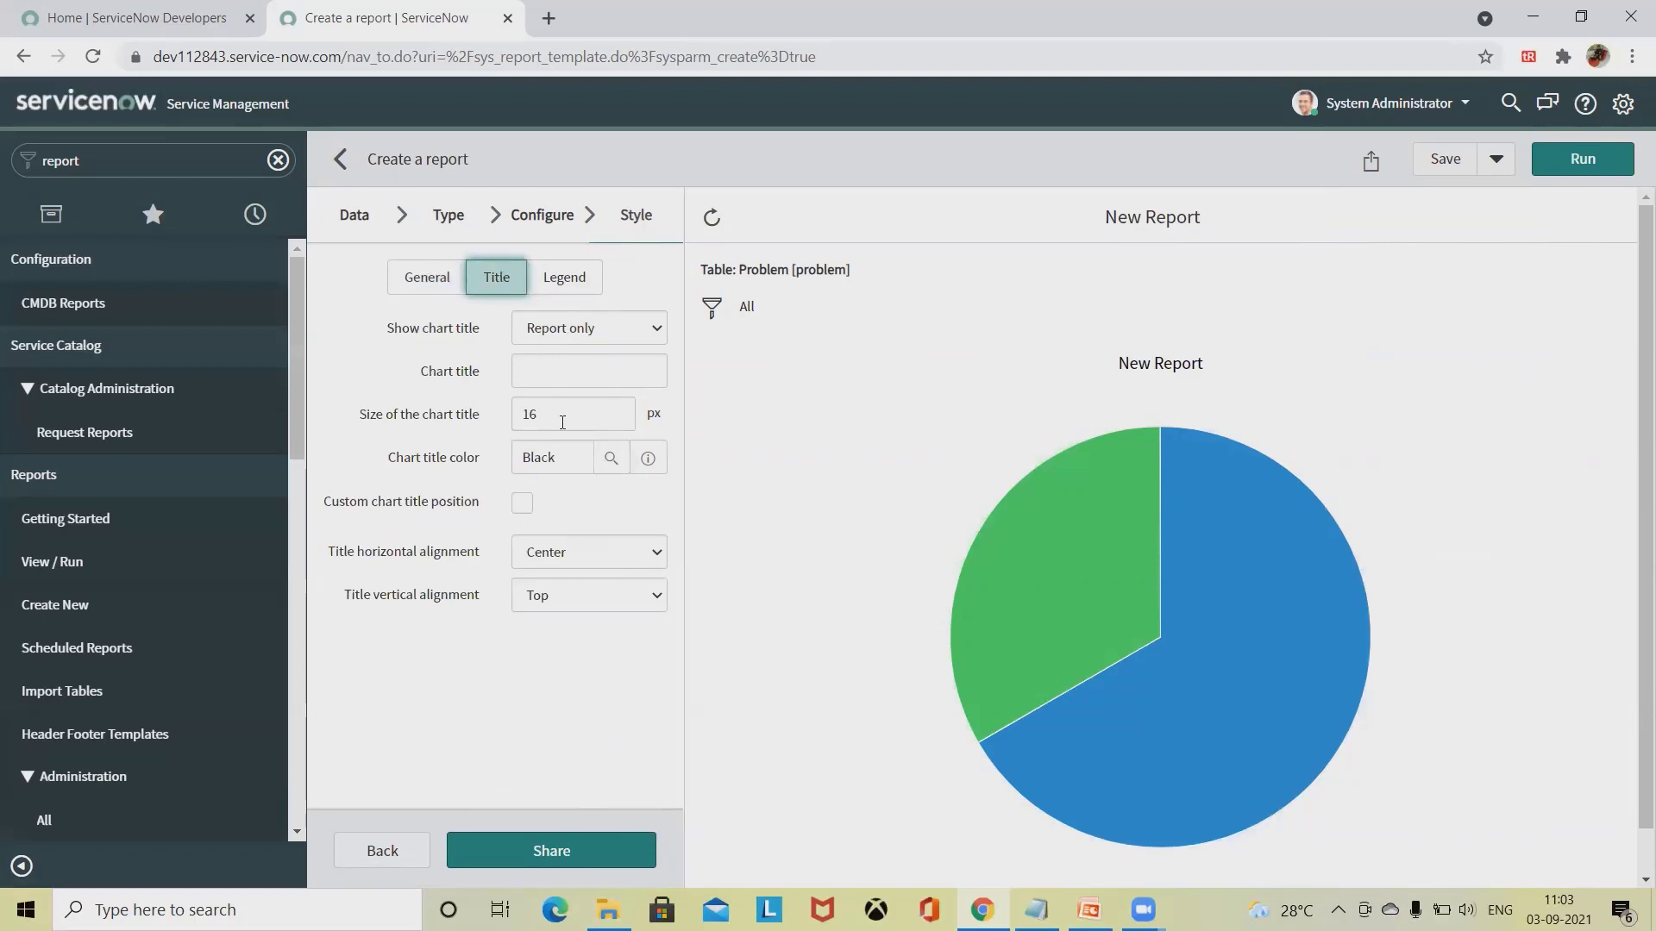
{"action": "left_click_drag", "start_coordinate": [576, 415], "coordinate": [526, 416]}
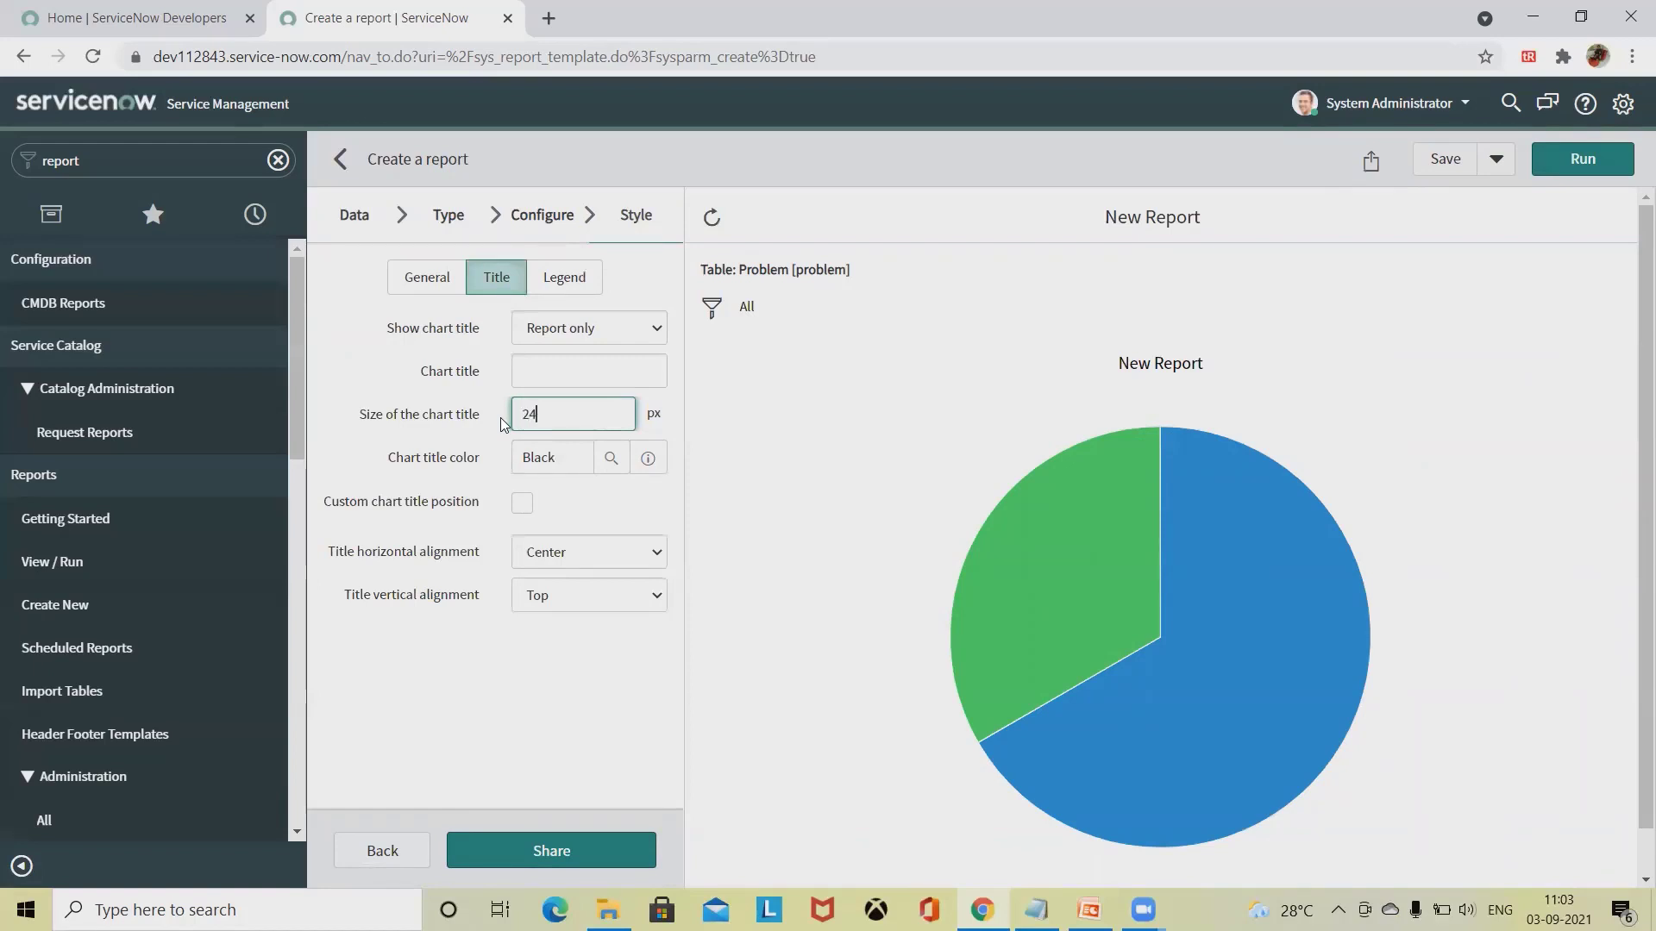
{"action": "left_click", "coordinate": [578, 679]}
{"action": "left_click", "coordinate": [1585, 162]}
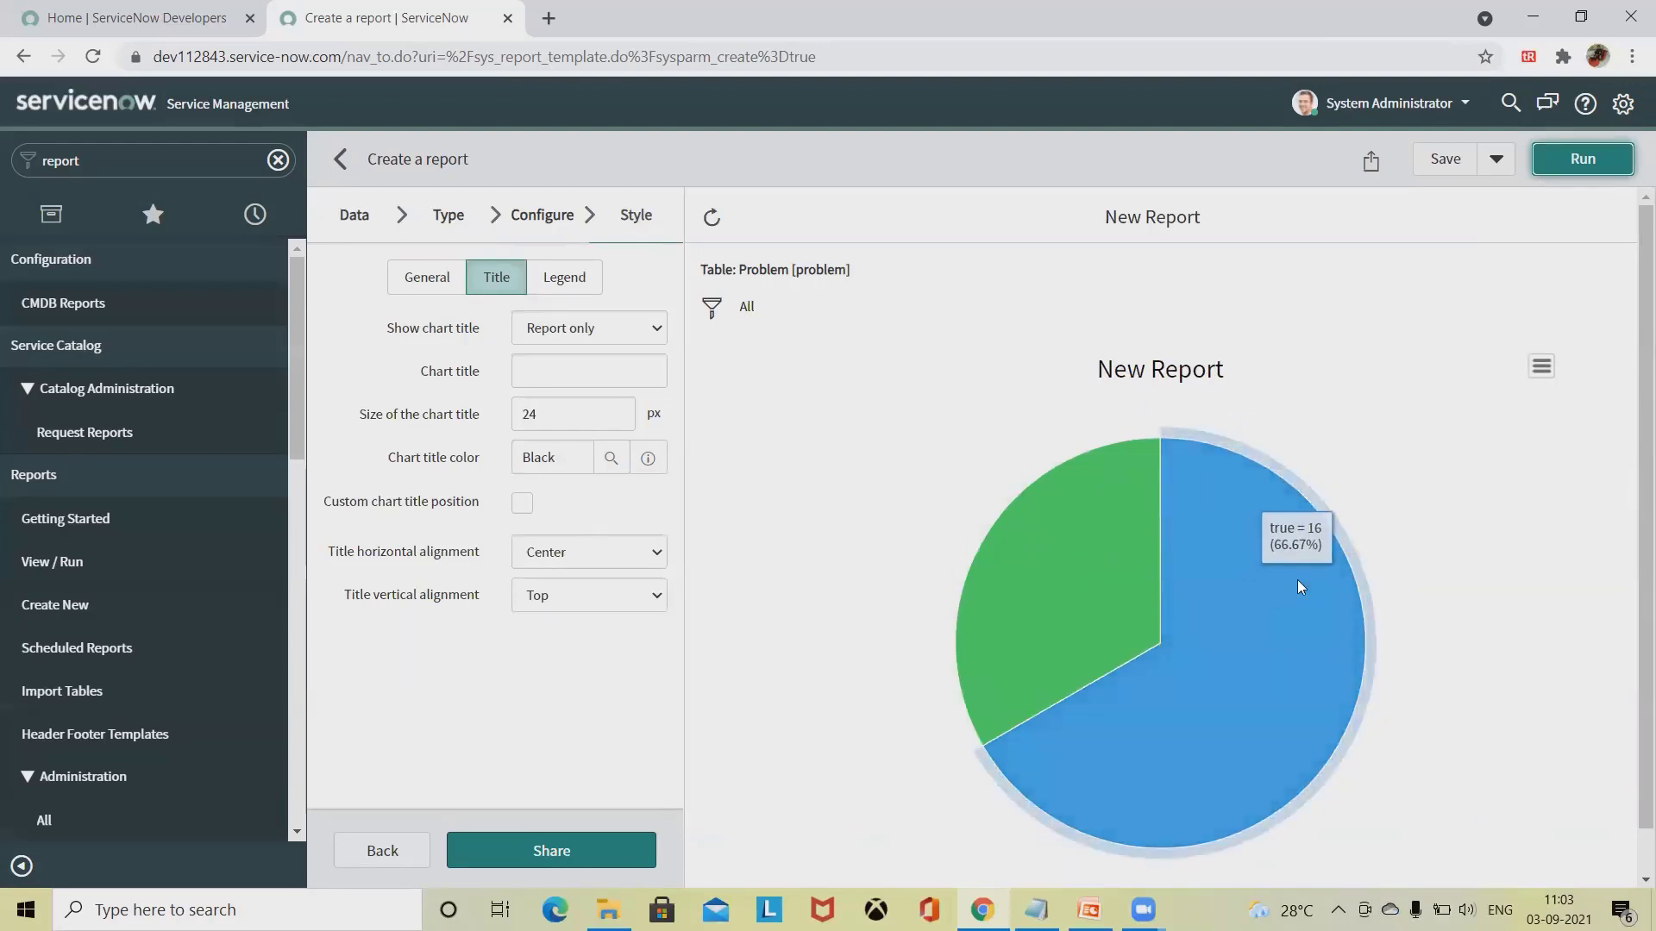
Step: Set the legend's horizontal alignment to Left and rerun the preview
{"action": "left_click", "coordinate": [563, 278]}
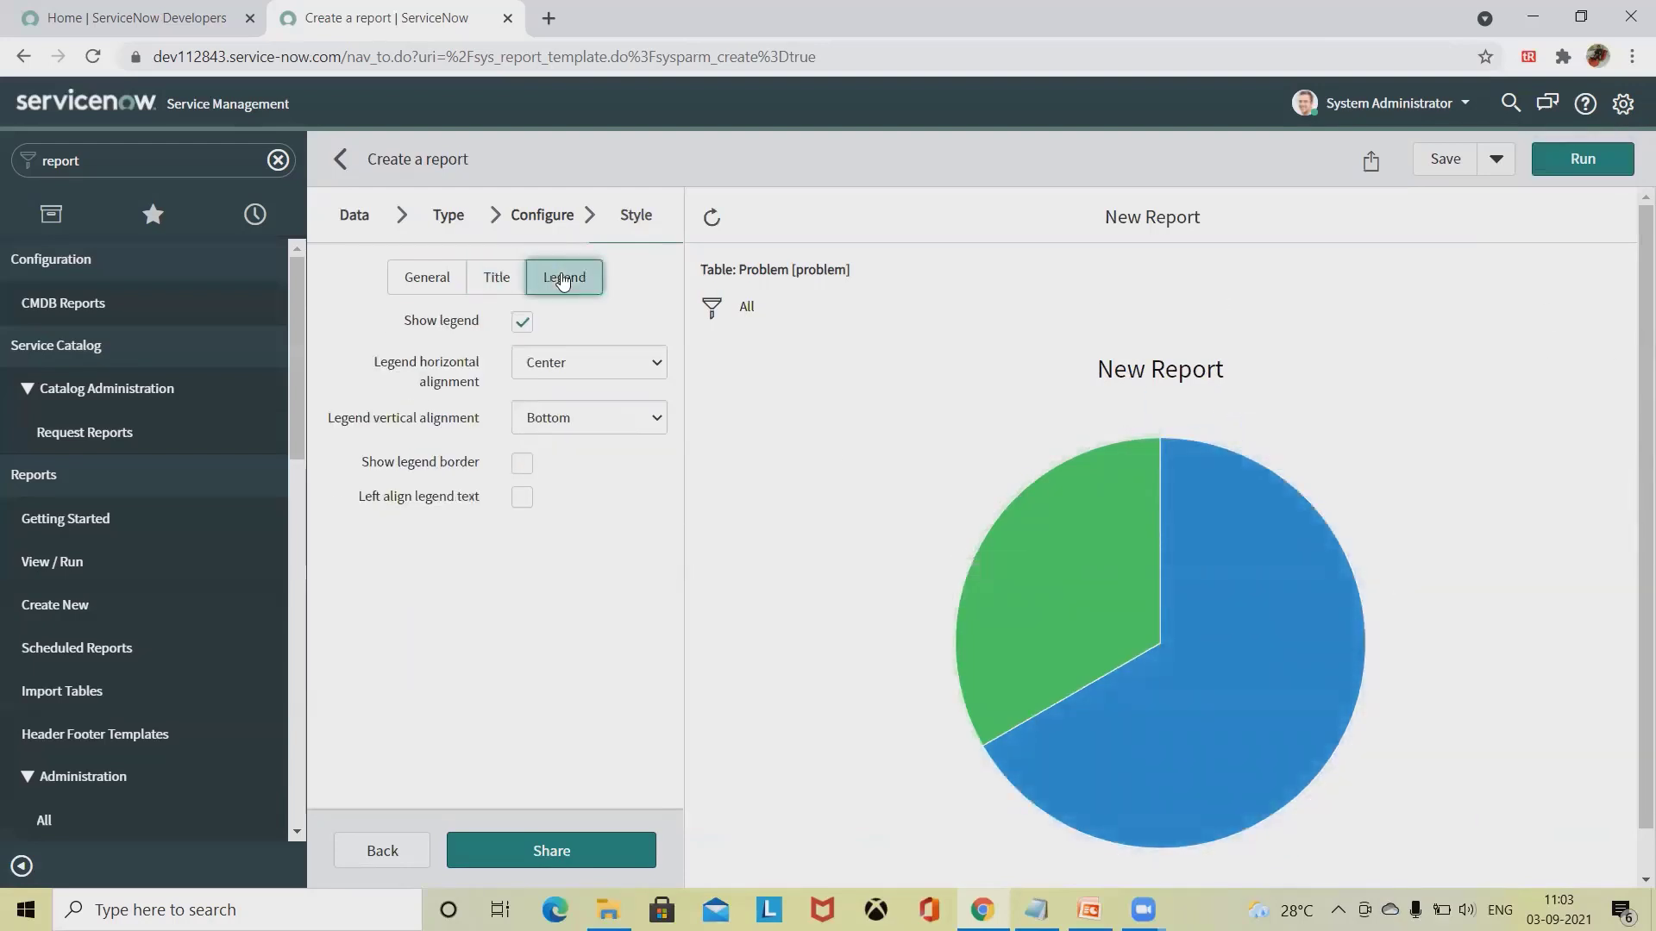
{"action": "left_click", "coordinate": [606, 380]}
{"action": "left_click", "coordinate": [583, 385]}
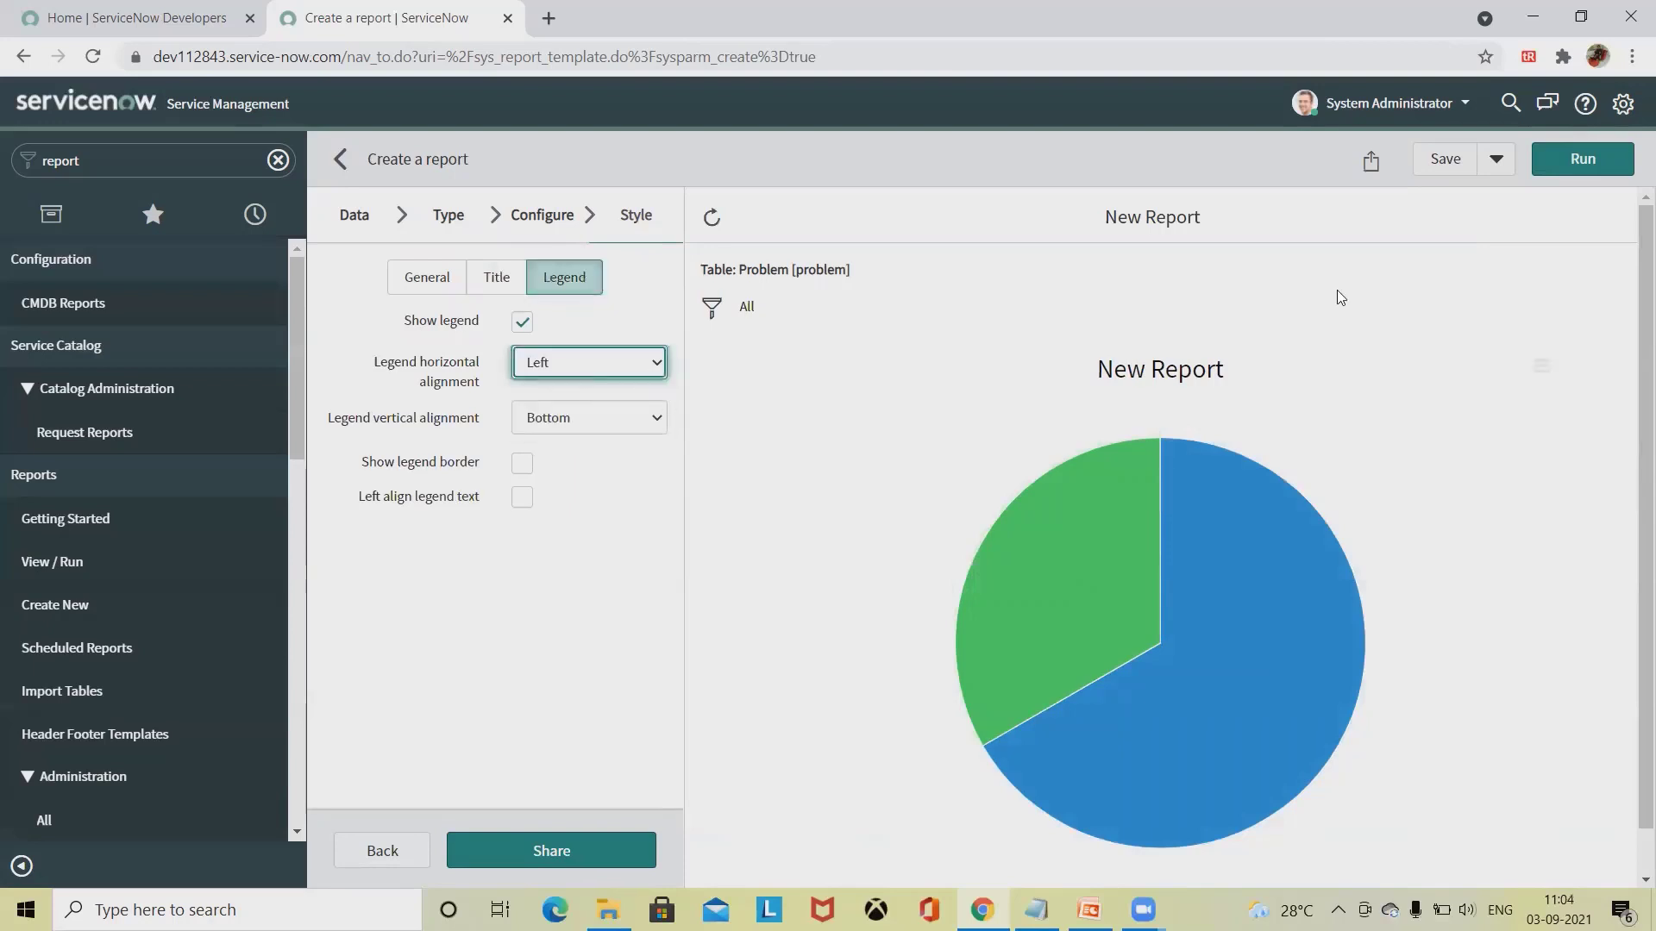
{"action": "left_click", "coordinate": [1580, 157]}
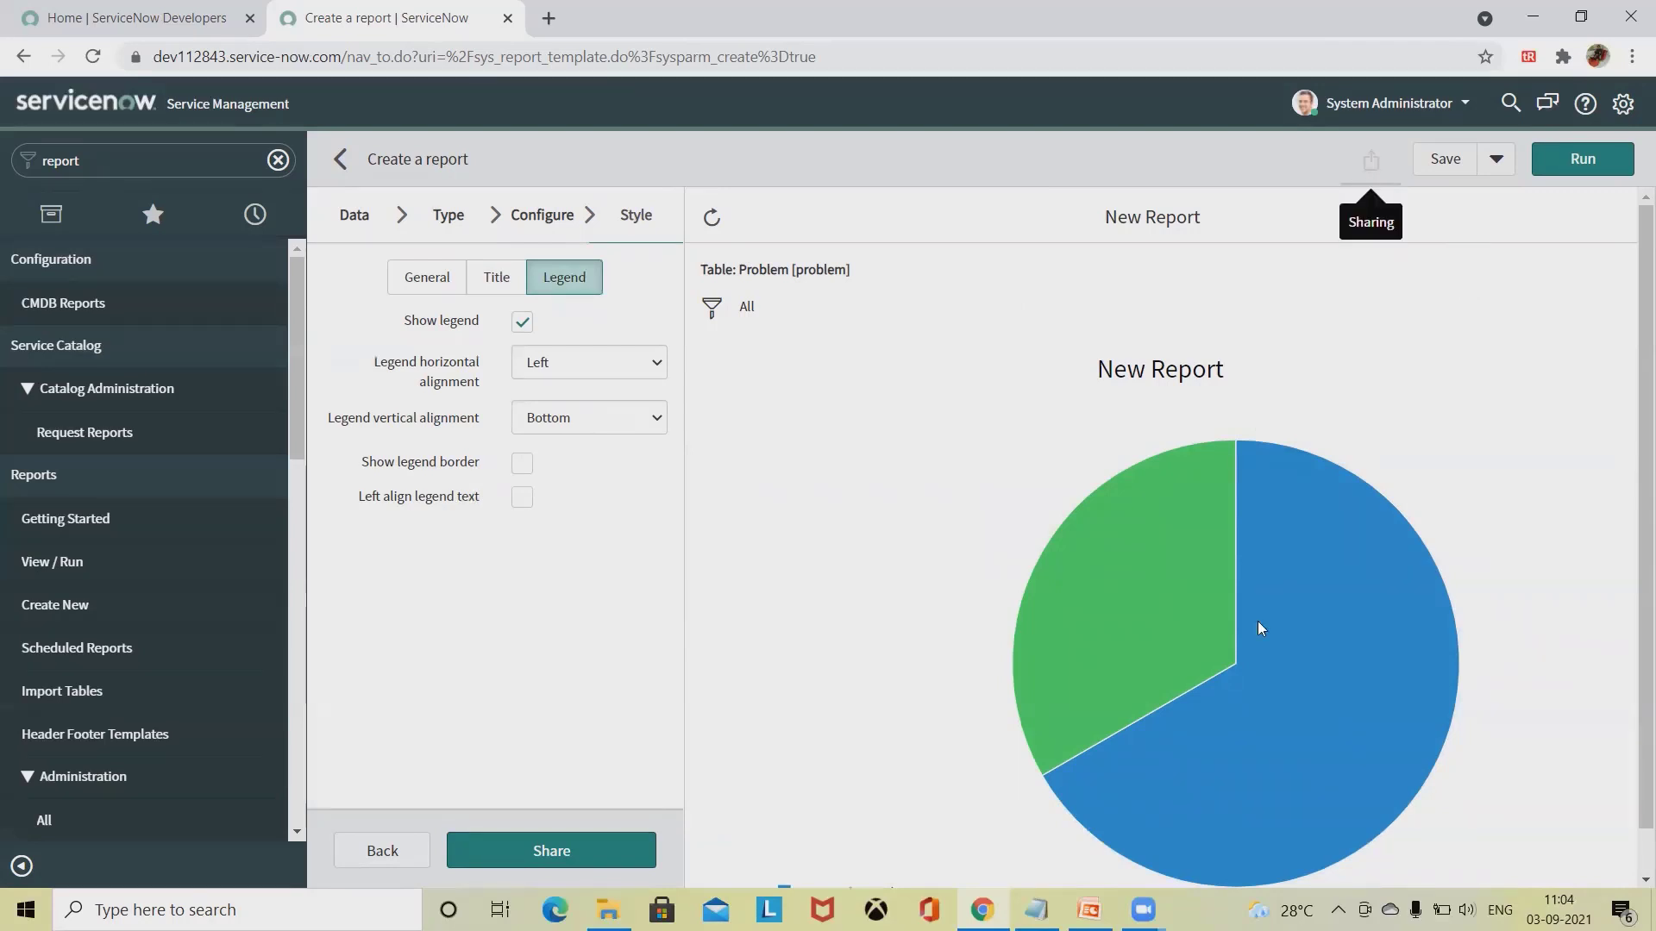
{"action": "mouse_move", "coordinate": [1258, 623]}
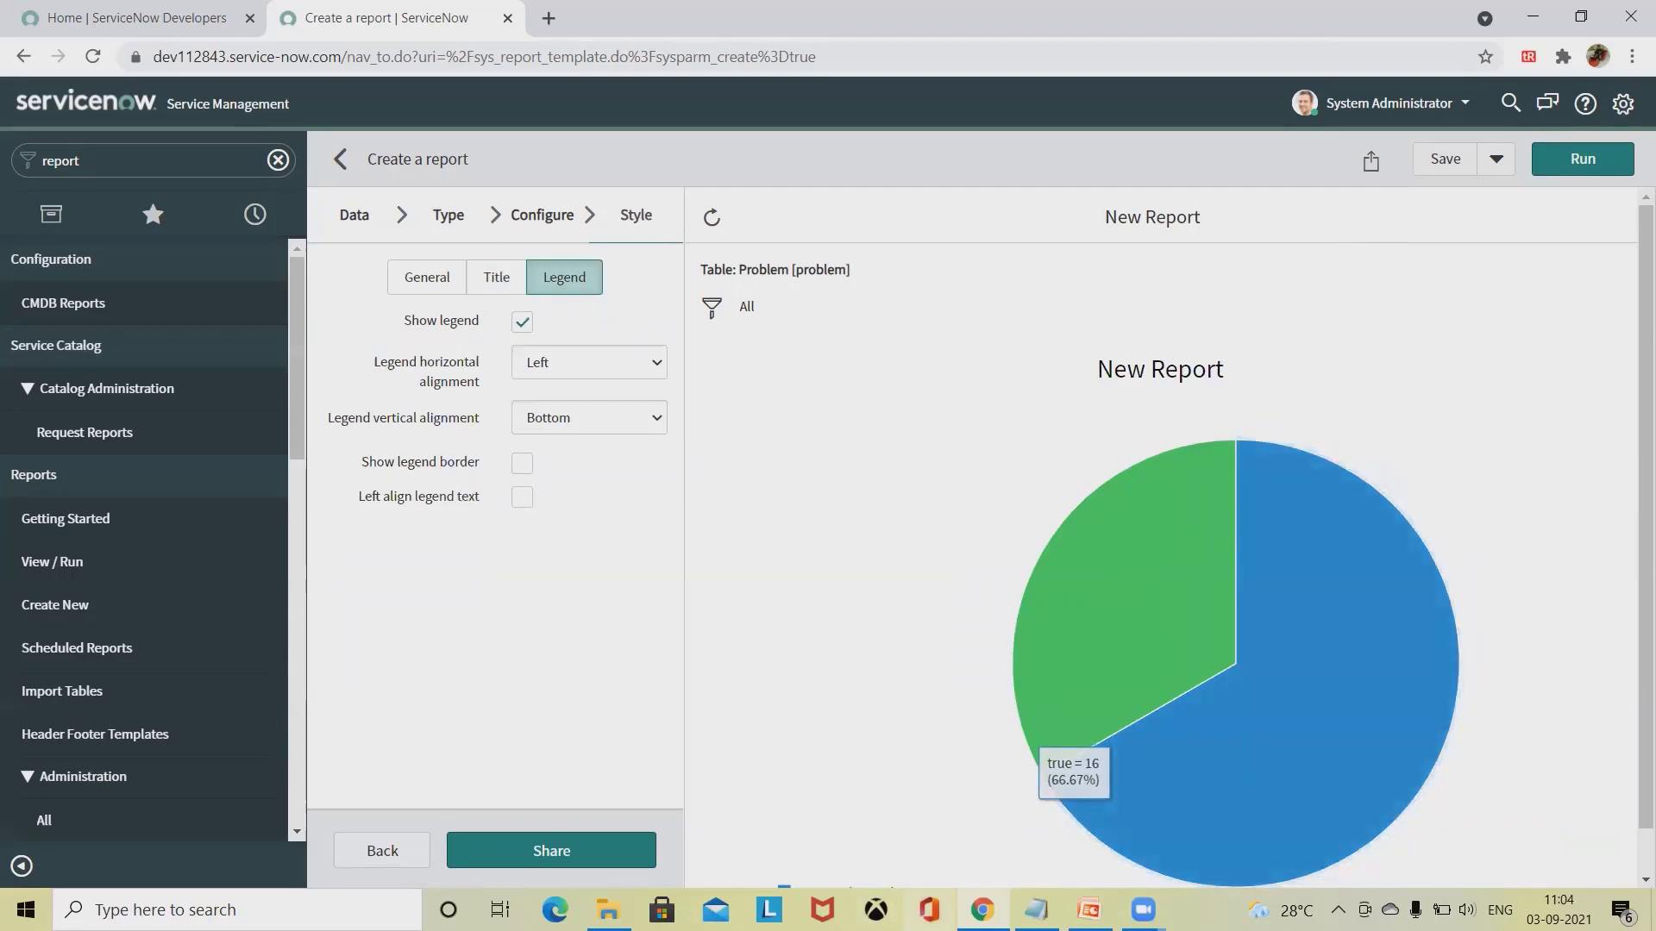
Step: Switch to PowerPoint and show slide 4, the Thank You! slide of the Report deck
{"action": "key", "text": "alt+Tab"}
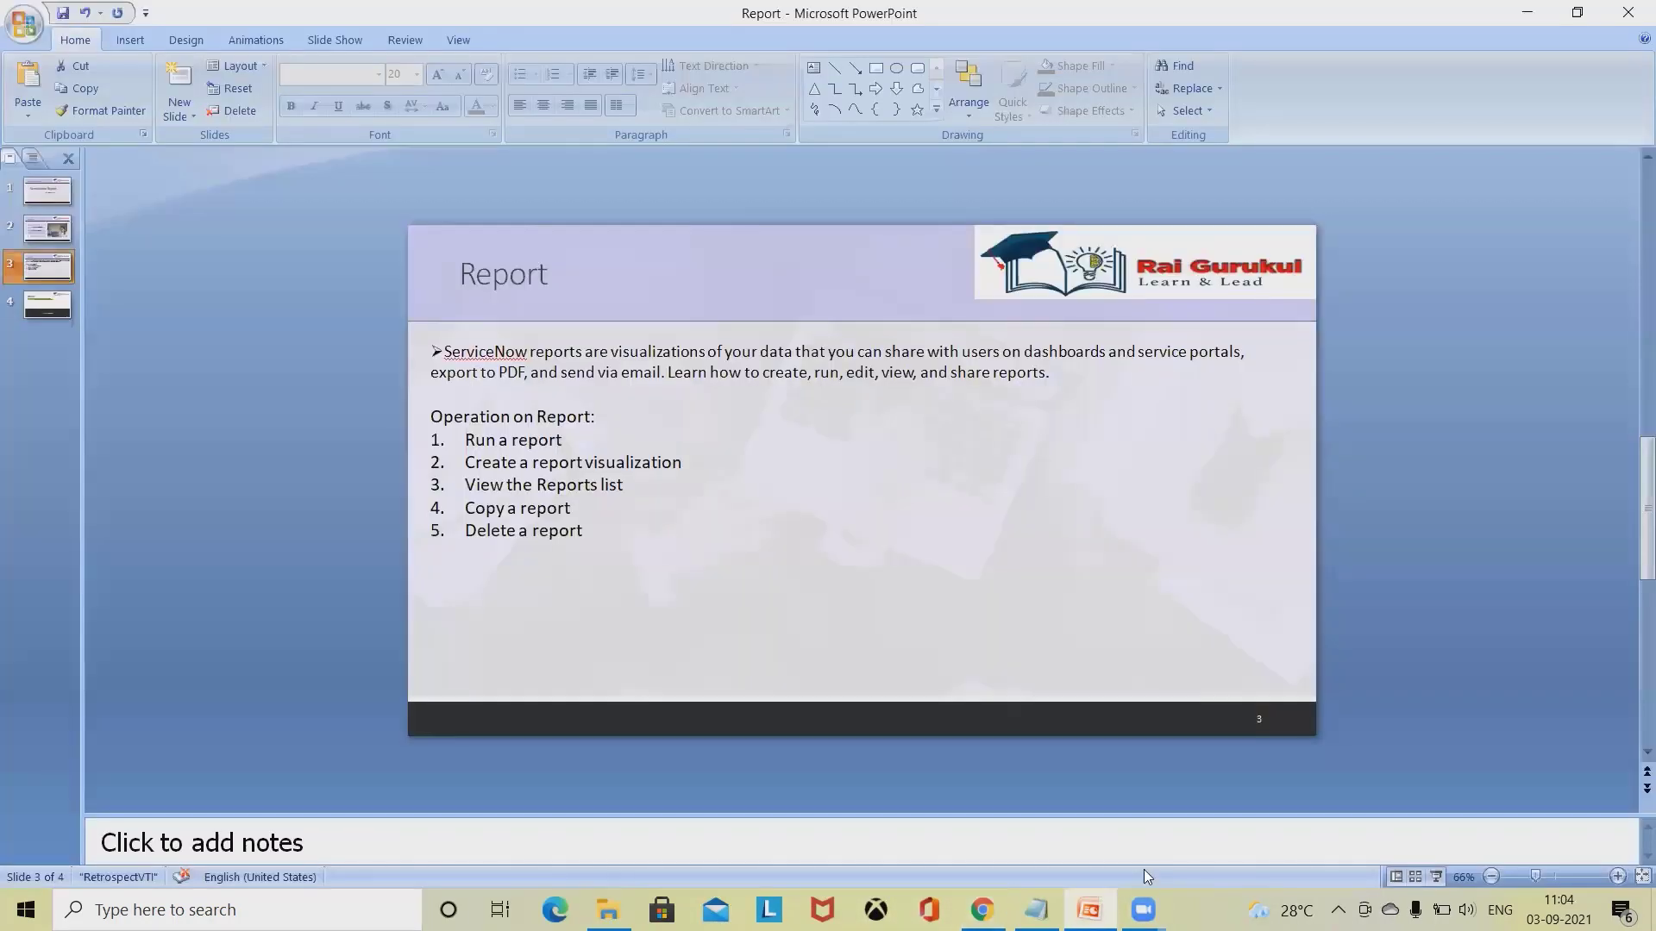
{"action": "left_click", "coordinate": [48, 306]}
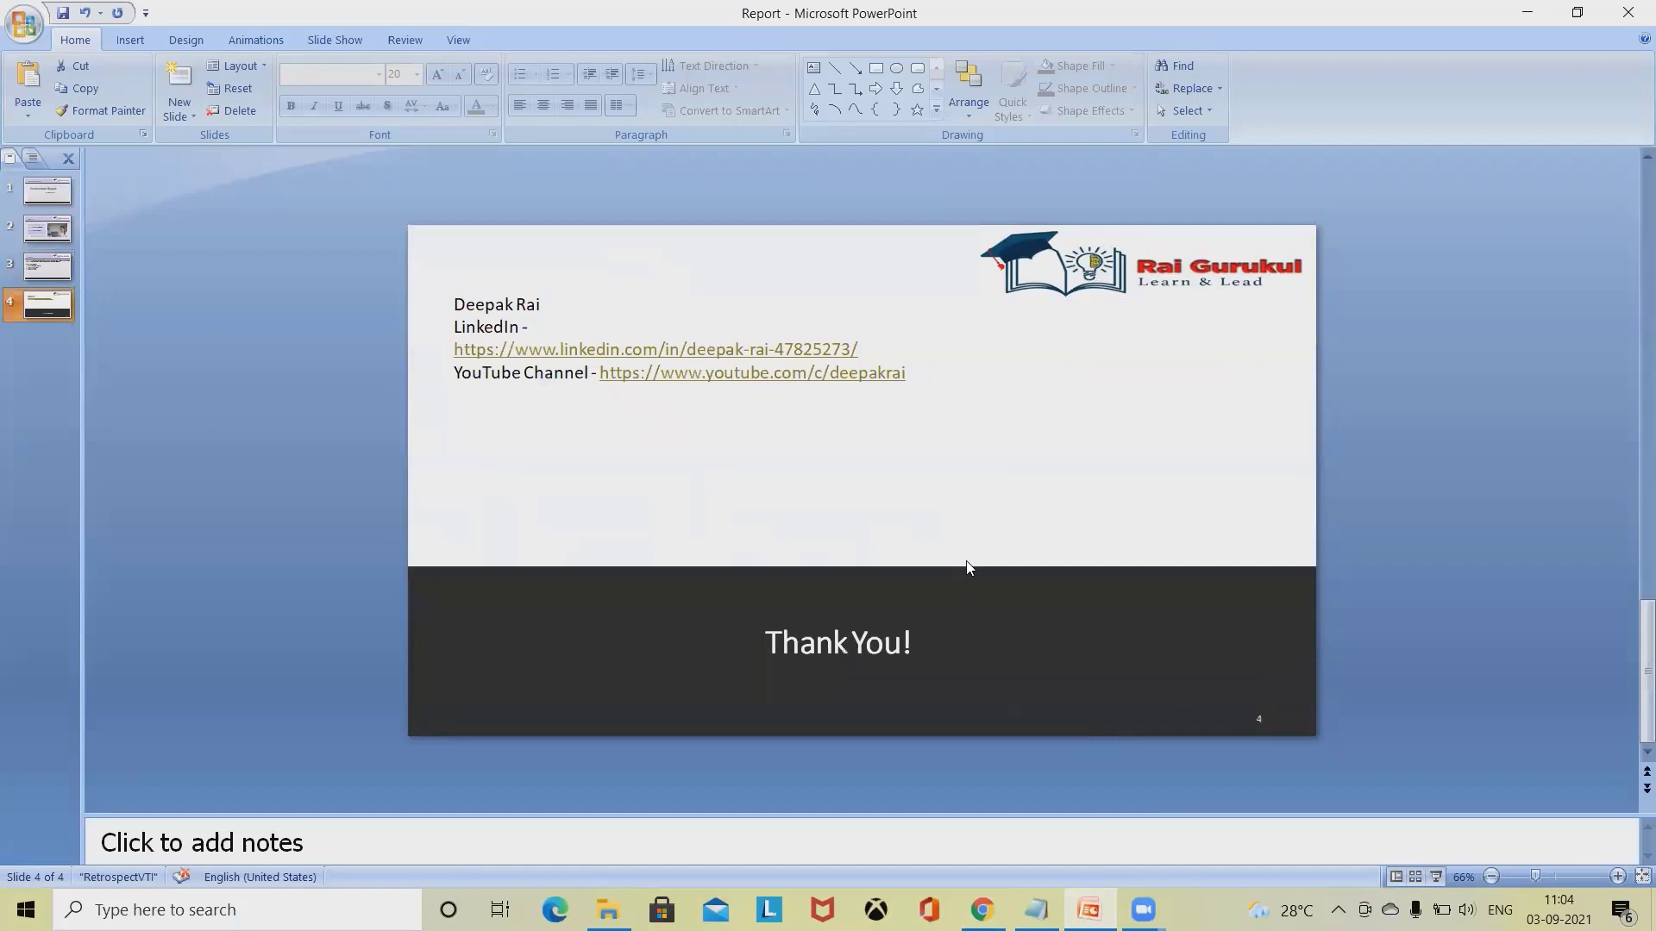